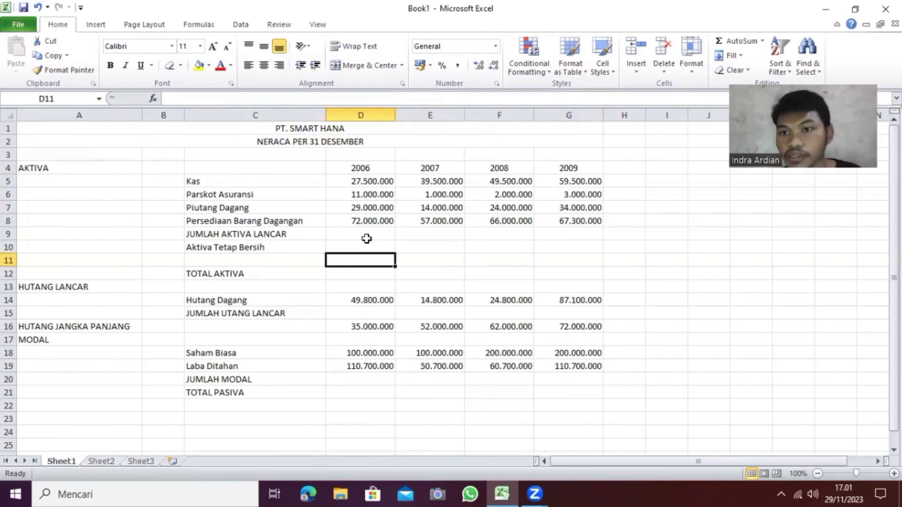
Step: Total the 2006 current assets in the JUMLAH AKTIVA LANCAR row (D9) with =SUM(D5:D8)
{"action": "left_click", "coordinate": [352, 237]}
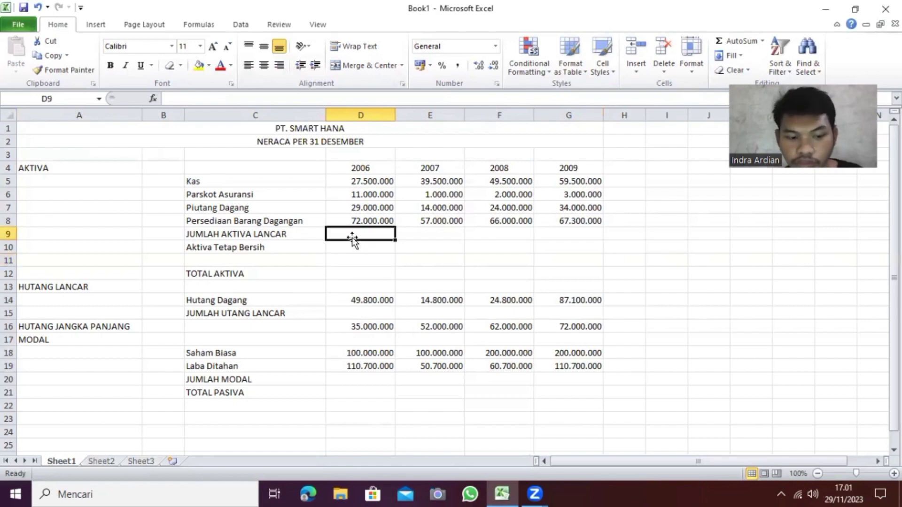
{"action": "type", "text": "="}
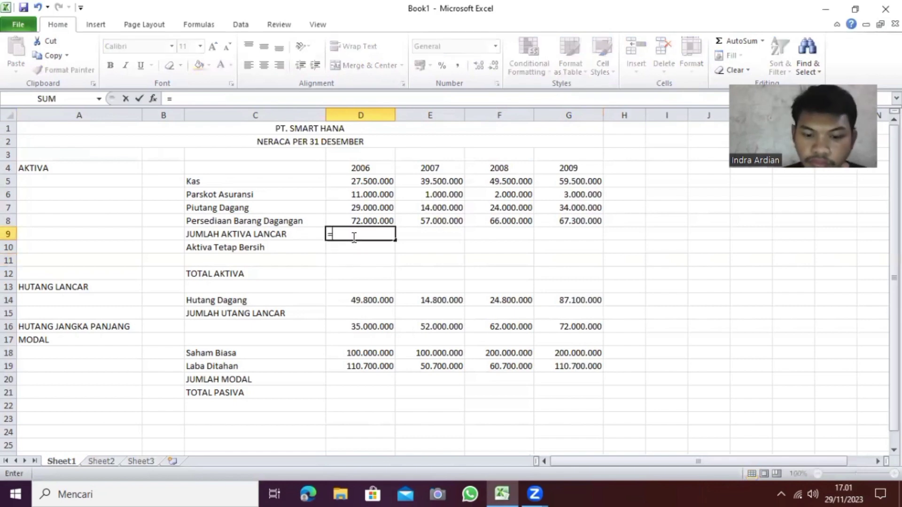
{"action": "type", "text": "SUM"}
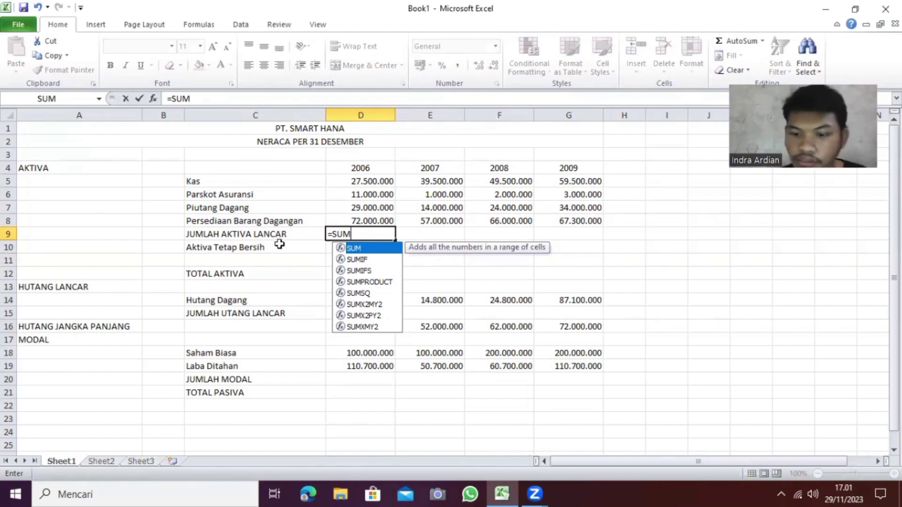
{"action": "type", "text": "(D5:D"}
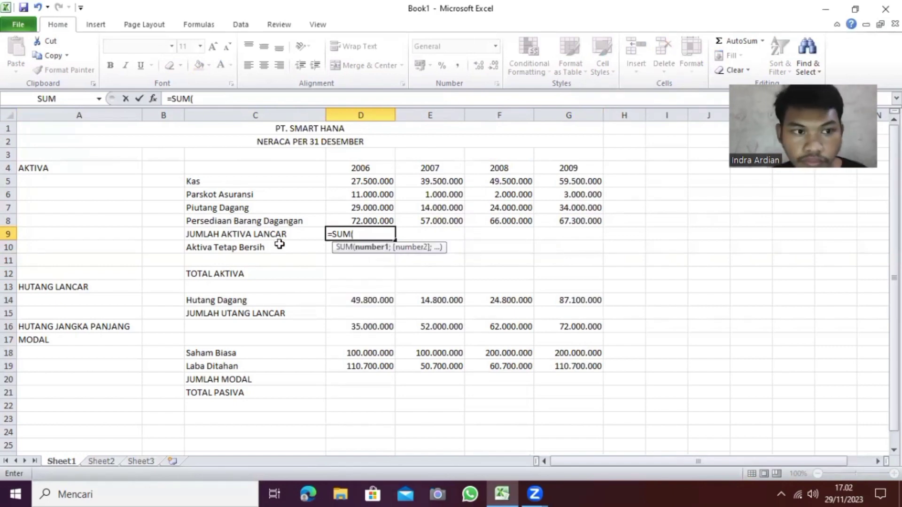
{"action": "type", "text": "8"}
{"action": "key", "text": "Return"}
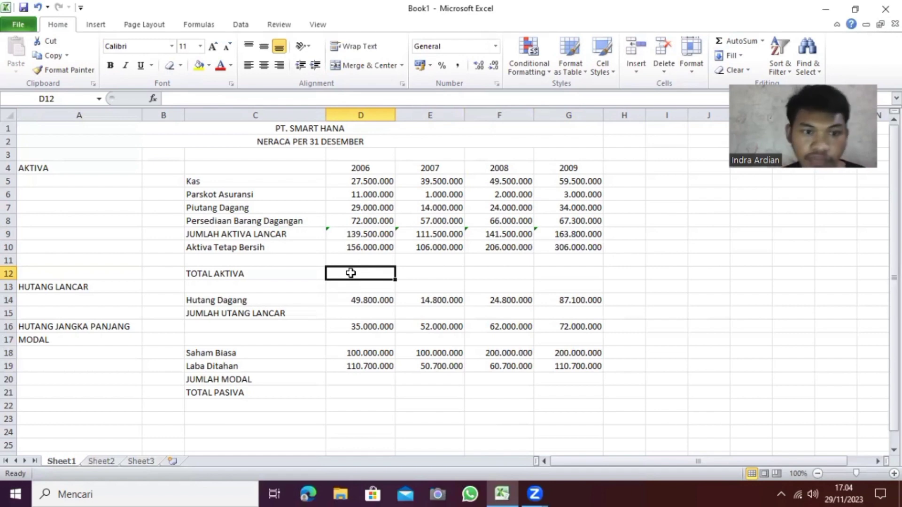
Step: Calculate the 2006 TOTAL AKTIVA in D12 with =SUM(D9:D10) and JUMLAH UTANG LANCAR in D15 with =SUM(D14)
{"action": "type", "text": "=SUM(D9:D10"}
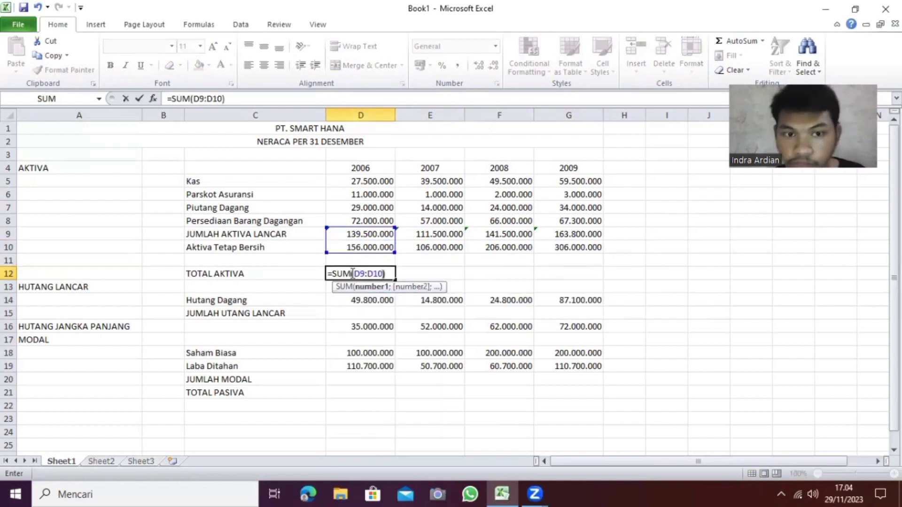
{"action": "key", "text": "Tab"}
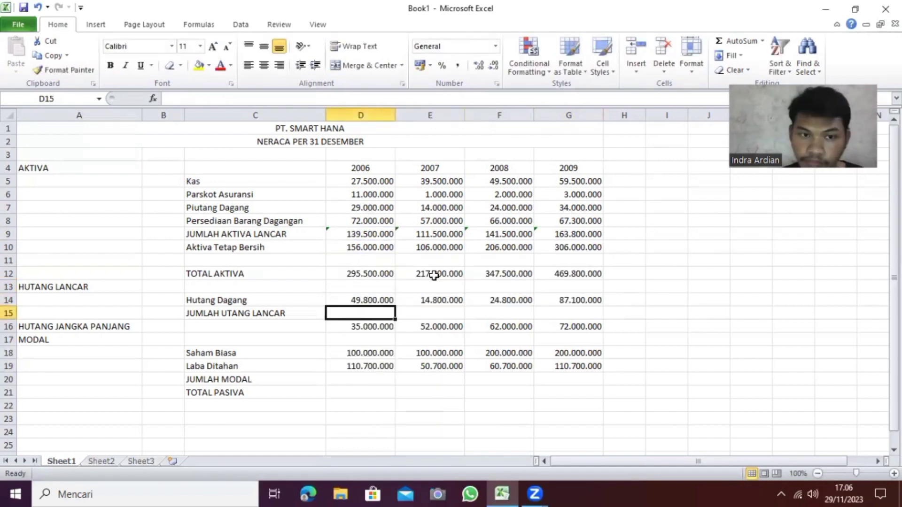
{"action": "type", "text": "=SUM(D14"}
{"action": "key", "text": "Return"}
{"action": "key", "text": "Right"}
{"action": "key", "text": "Up"}
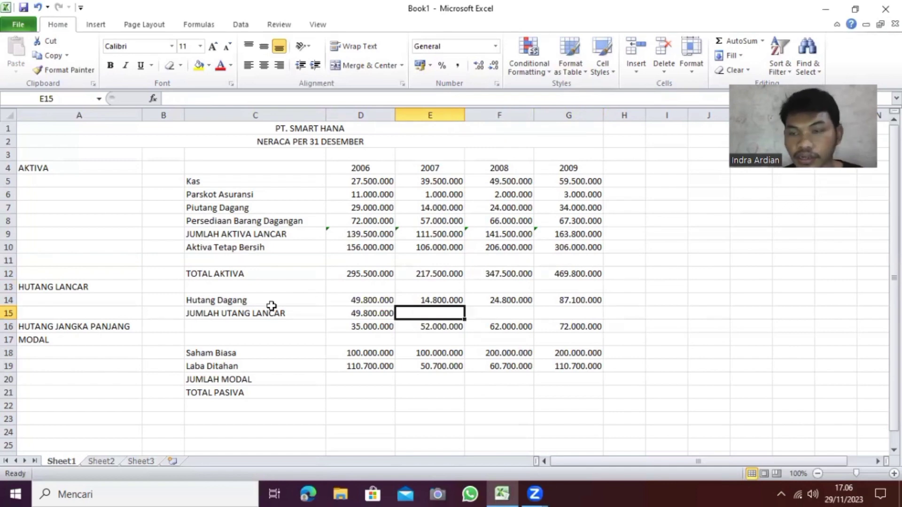
Step: Calculate the 2006 JUMLAH MODAL in D20 with =SUM(D18:D19) and fill the formula across to 2009 in G20
{"action": "key", "text": "Down"}
{"action": "key", "text": "Down"}
{"action": "key", "text": "Down"}
{"action": "key", "text": "Down"}
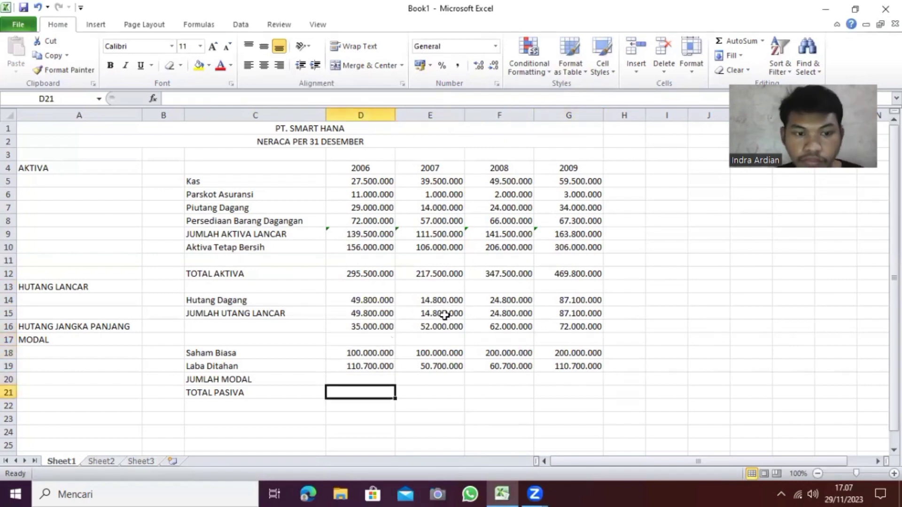
{"action": "key", "text": "Up"}
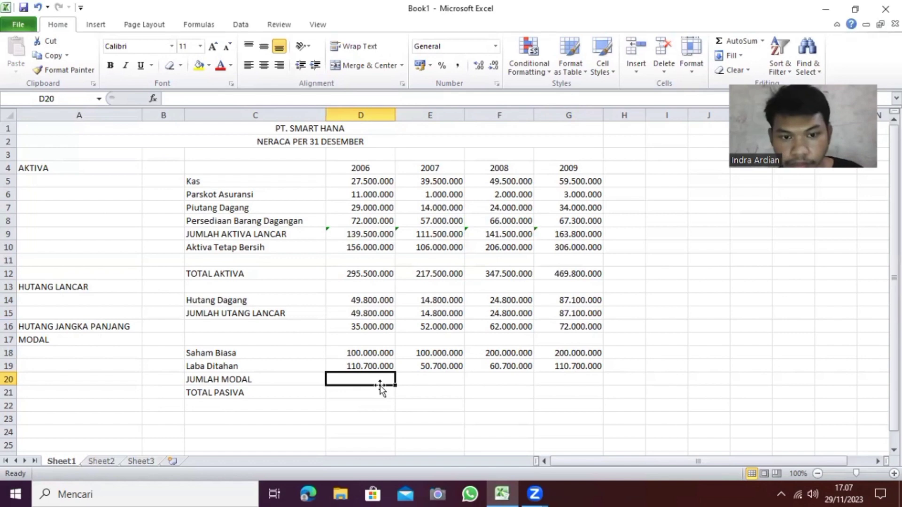
{"action": "type", "text": "+"}
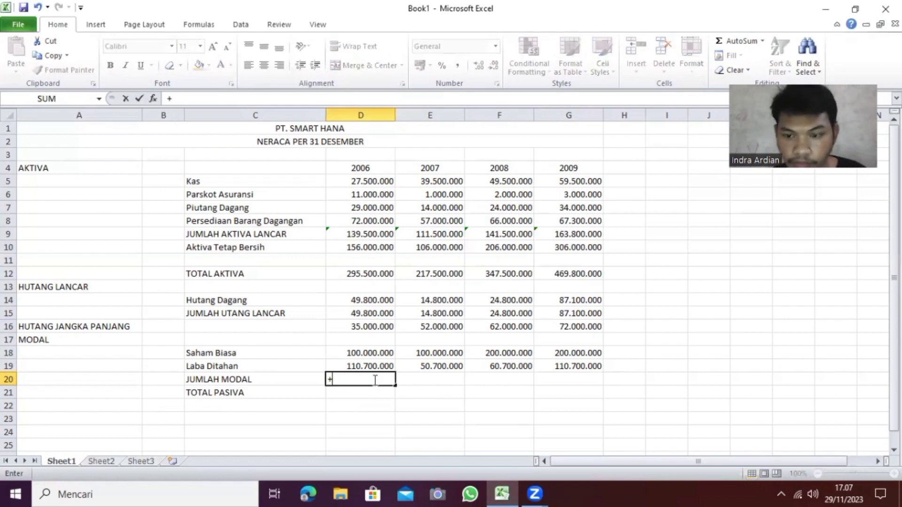
{"action": "key", "text": "BackSpace"}
{"action": "type", "text": "="}
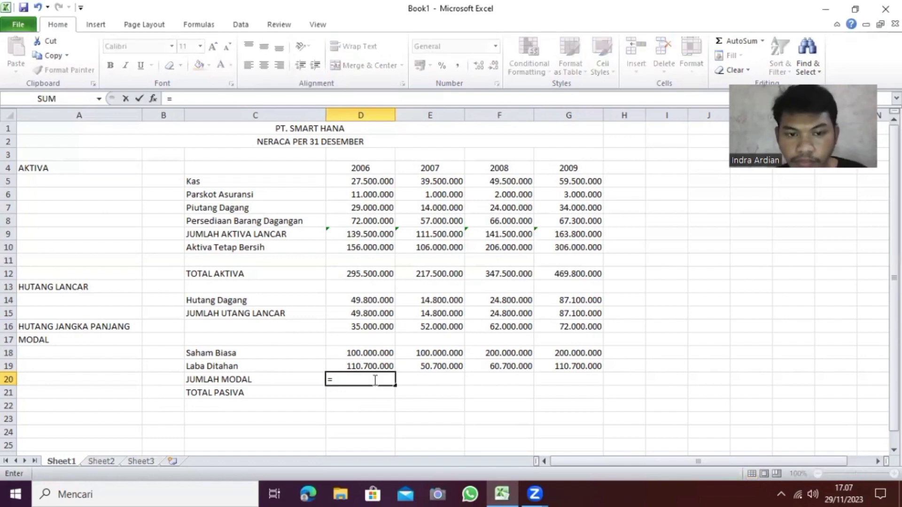
{"action": "type", "text": "SUM(D18:D19)"}
{"action": "left_click", "coordinate": [428, 386]}
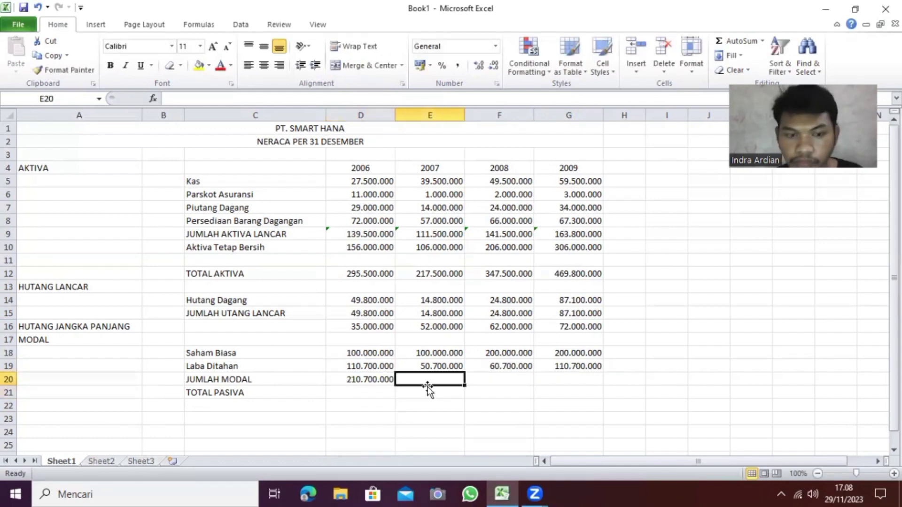
{"action": "left_click", "coordinate": [360, 379]}
{"action": "left_click_drag", "start_coordinate": [394, 385], "coordinate": [602, 385]}
Step: Enter a SUM formula for the 2006 TOTAL PASIVA in D21, starting with D15+D16
{"action": "left_click", "coordinate": [376, 393]}
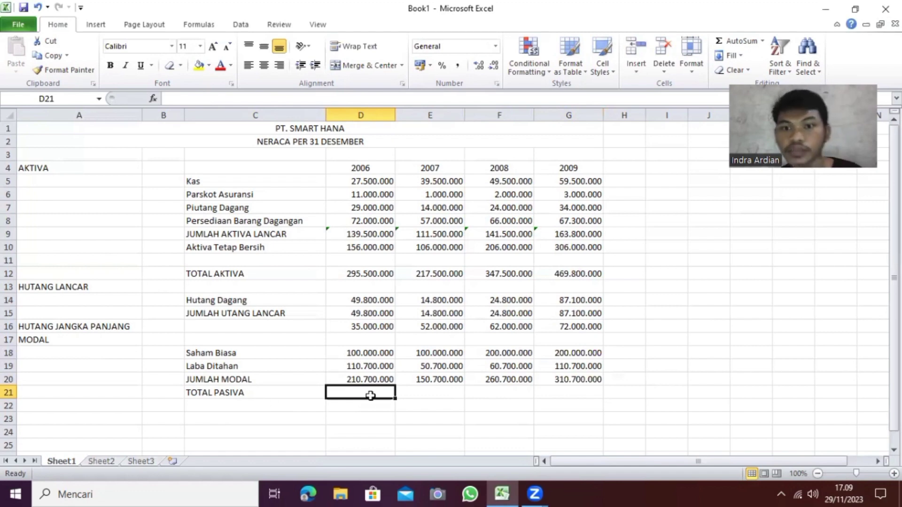
{"action": "type", "text": "=SUM"}
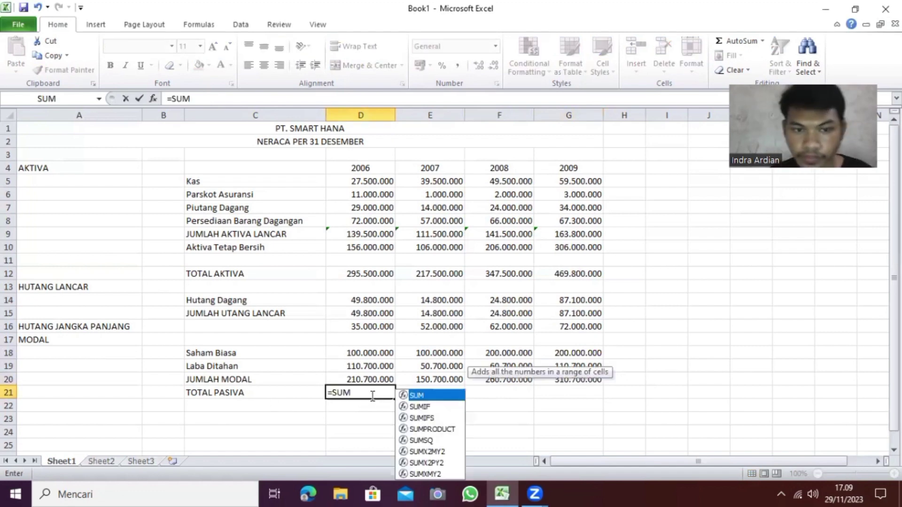
{"action": "type", "text": "(D15+D16"}
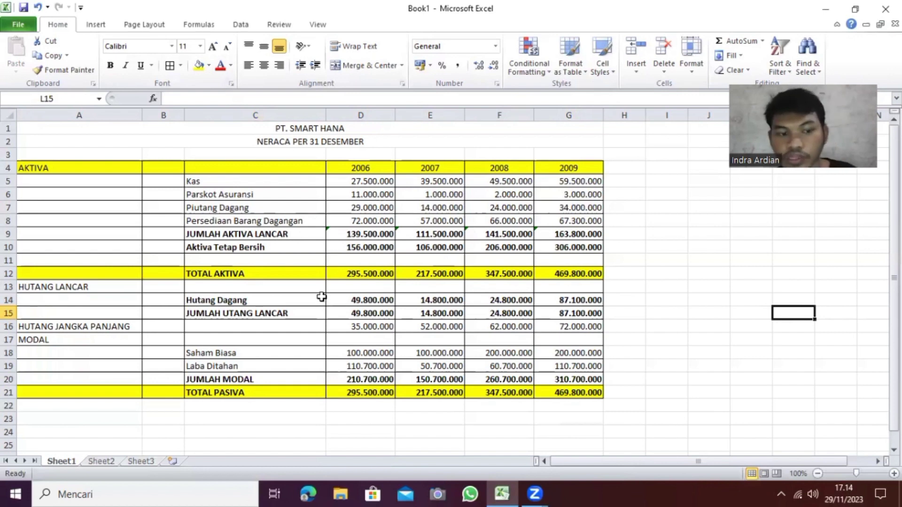
Step: On Sheet2, enter the title lines PT.SMART HANA in A1 and LAPORAN LABA RUGI in A2
{"action": "key", "text": "ctrl+Page_Down"}
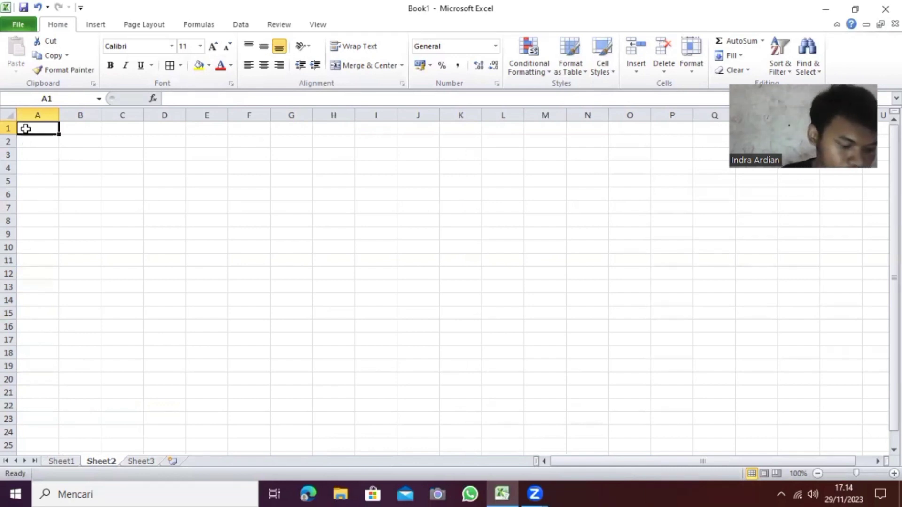
{"action": "type", "text": "PT SMART HANA"}
{"action": "key", "text": "Return"}
{"action": "type", "text": "LAPORAN LABA RUGI"}
{"action": "key", "text": "Return"}
{"action": "key", "text": "Return"}
Step: Enter the header KETERANGAN in A4 and the year 2006 in C4
{"action": "type", "text": "KETERANGAN"}
{"action": "key", "text": "Right"}
{"action": "key", "text": "Right"}
{"action": "type", "text": "2006"}
{"action": "key", "text": "Right"}
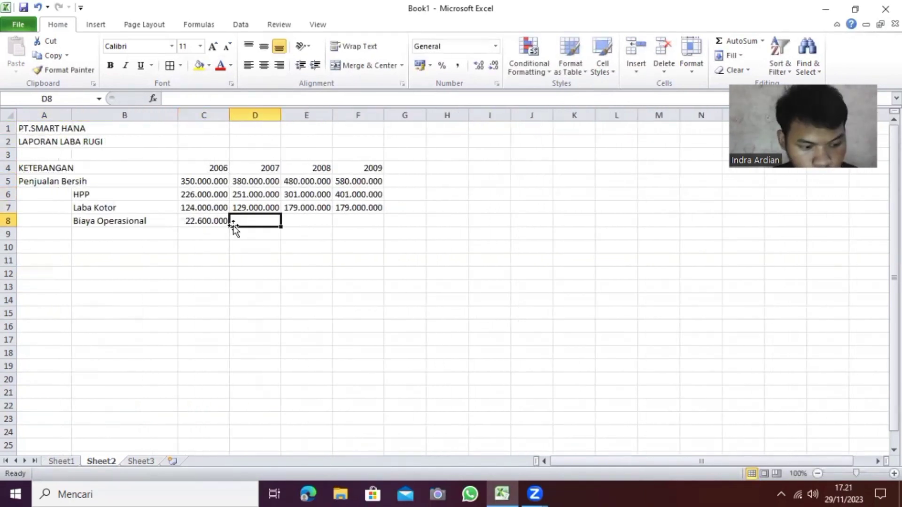
Step: Enter Biaya Operasional of 39.600.000 for 2007 through 2009 in row 8
{"action": "type", "text": "39600000"}
{"action": "key", "text": "Tab"}
{"action": "type", "text": "39600000"}
{"action": "key", "text": "Tab"}
Step: Add the Laba Sebelum Bunga dan Pajak (EBIT) row, using =C7-C8 for 2006 and 139.400.000 for 2009
{"action": "type", "text": "Laba Sebelum Bunga dan Pajak (EBIT)"}
{"action": "key", "text": "Return"}
{"action": "type", "text": "=C7-C8"}
{"action": "key", "text": "Tab"}
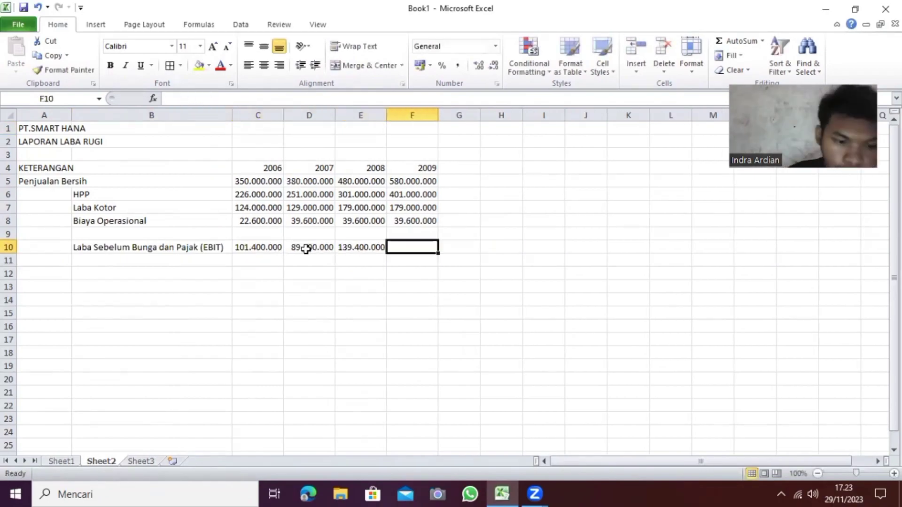
{"action": "type", "text": "139.400.000"}
{"action": "key", "text": "Return"}
Step: Enter the row labels Bunga Pinjaman, Laba Sebelum Pajak and Pajak 30% in B11 to B13
{"action": "type", "text": "Bunga Pinjaman"}
{"action": "key", "text": "Return"}
{"action": "type", "text": "Laba Sebelum Pajak"}
{"action": "key", "text": "Return"}
{"action": "type", "text": "Pajak 30%"}
{"action": "key", "text": "Return"}
{"action": "key", "text": "Return"}
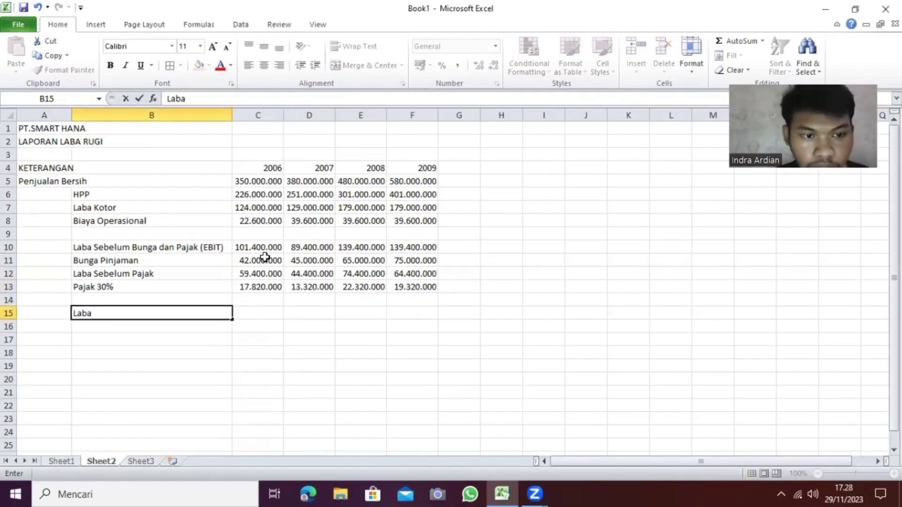
Step: Add the Laba Setelah Pajak (EAT) row in row 15, with 41.580.000 for 2006 and 45.080.000 for 2009
{"action": "type", "text": "Setelah Pajak (EAT)"}
{"action": "left_click", "coordinate": [255, 323]}
{"action": "left_click", "coordinate": [249, 312]}
{"action": "type", "text": "41.580.00045.080.000"}
{"action": "key", "text": "Tab"}
Step: Merge and center the income statement's title lines and the KETERANGAN header
{"action": "left_click", "coordinate": [369, 65]}
{"action": "left_click_drag", "start_coordinate": [44, 168], "coordinate": [491, 168]}
{"action": "left_click", "coordinate": [369, 66]}
Step: Format the income statement with all borders, yellow fill on the header and EAT rows, and bold on the key profit and expense rows
{"action": "left_click", "coordinate": [169, 66]}
{"action": "left_click", "coordinate": [141, 207]}
{"action": "left_click", "coordinate": [199, 65]}
{"action": "left_click", "coordinate": [110, 66]}
{"action": "left_click", "coordinate": [240, 338]}
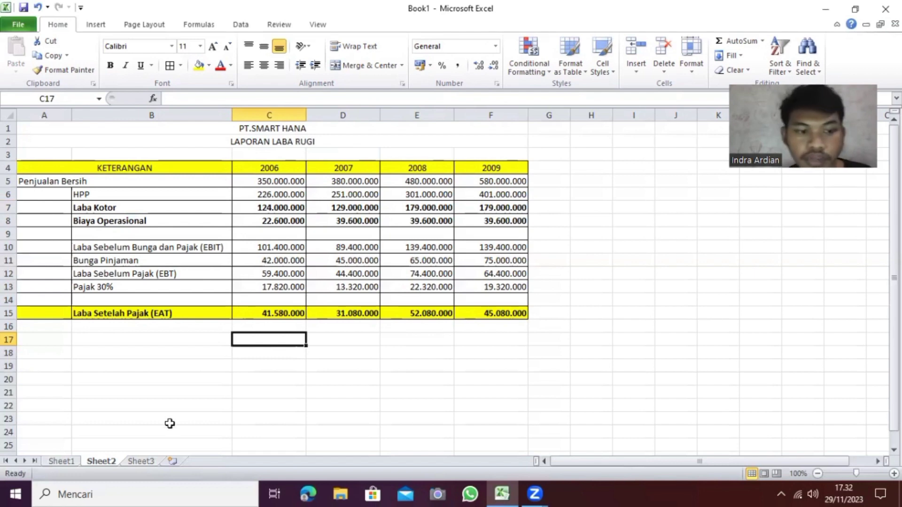
Step: On Sheet3, enter the title lines PT.SMART HANA and DATA TAMBAHAN and the column header NO in A3
{"action": "left_click", "coordinate": [140, 462]}
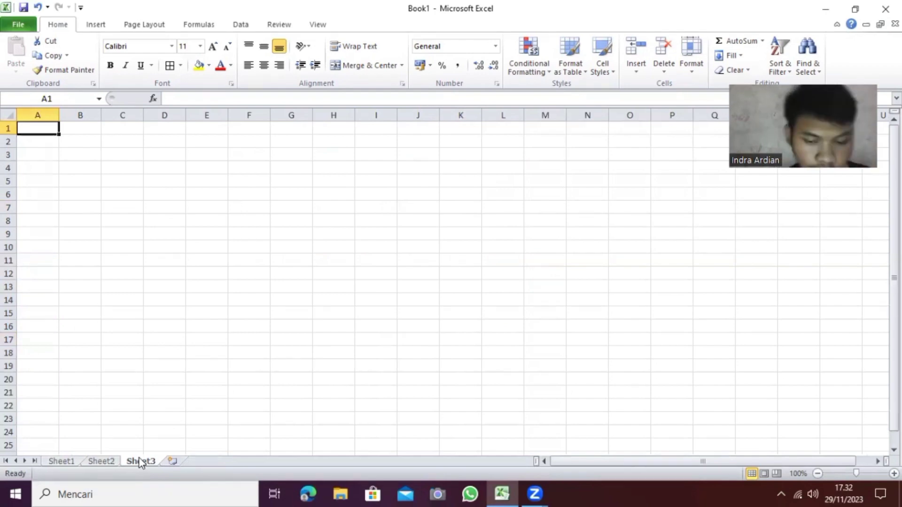
{"action": "type", "text": "PT.SMART HANA"}
{"action": "key", "text": "Return"}
{"action": "type", "text": "DATA TAMBAHAN"}
{"action": "key", "text": "Return"}
{"action": "type", "text": "NO"}
{"action": "key", "text": "Right"}
{"action": "type", "text": "DAT"}
{"action": "key", "text": "BackSpace"}
{"action": "key", "text": "BackSpace"}
{"action": "key", "text": "BackSpace"}
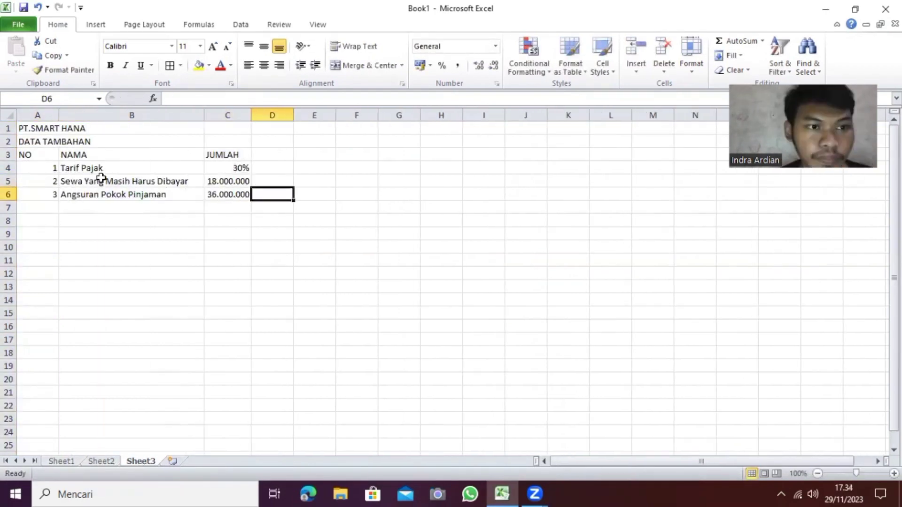
Step: Merge and center each of the two Sheet3 title lines across columns A to C
{"action": "left_click_drag", "start_coordinate": [38, 128], "coordinate": [227, 129]}
{"action": "left_click", "coordinate": [367, 66]}
{"action": "left_click_drag", "start_coordinate": [38, 142], "coordinate": [228, 141]}
{"action": "left_click", "coordinate": [367, 65]}
Step: Center the NO, NAMA and JUMLAH headers in row 3 and select the row numbers 1 to 3 below NO
{"action": "left_click_drag", "start_coordinate": [38, 155], "coordinate": [228, 154]}
{"action": "left_click", "coordinate": [264, 65]}
{"action": "left_click_drag", "start_coordinate": [45, 168], "coordinate": [47, 194]}
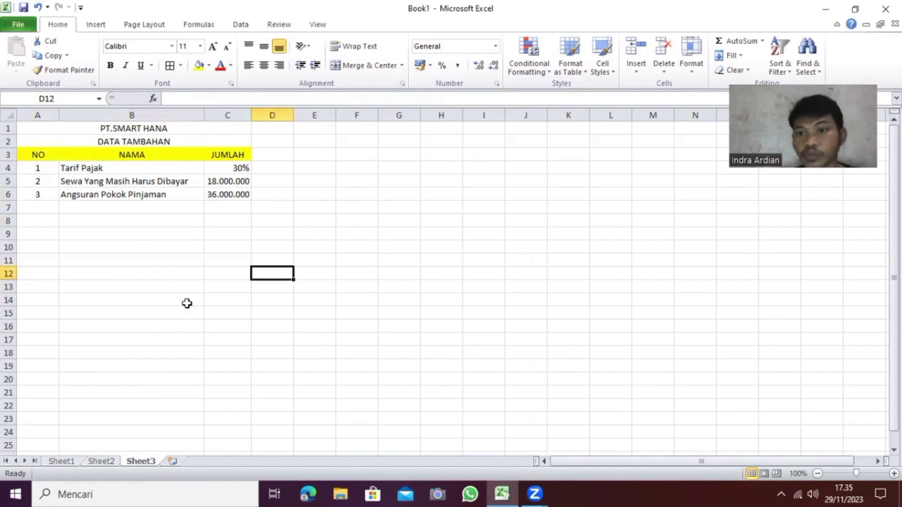
{"action": "left_click", "coordinate": [62, 462]}
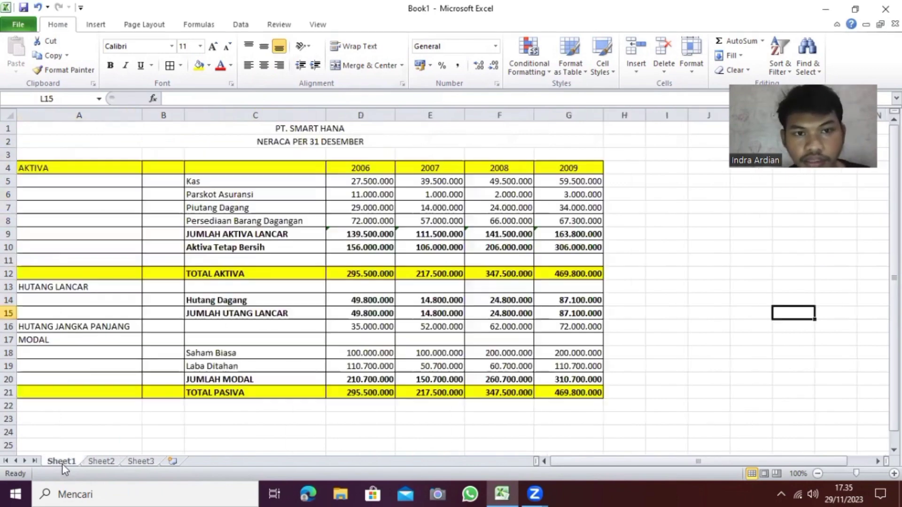
{"action": "left_click", "coordinate": [100, 462]}
{"action": "left_click", "coordinate": [135, 463]}
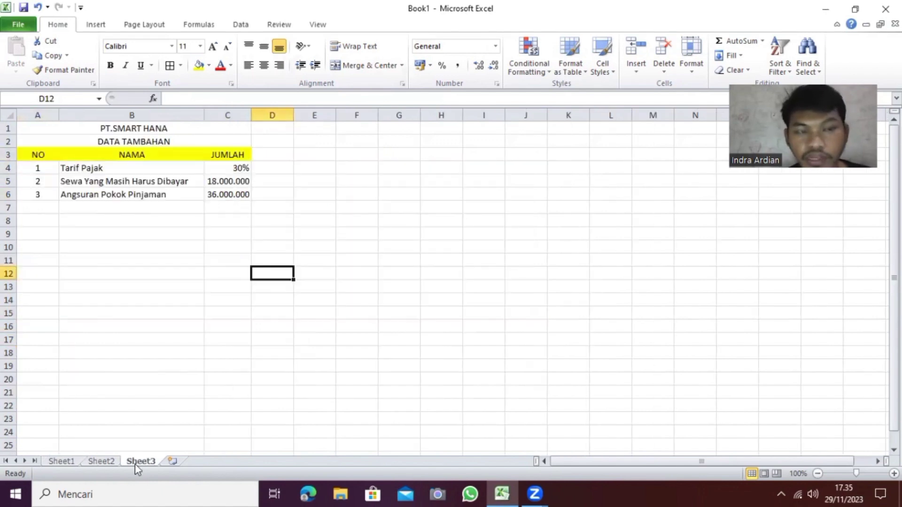
{"action": "left_click_drag", "start_coordinate": [37, 154], "coordinate": [227, 195]}
{"action": "left_click", "coordinate": [309, 222]}
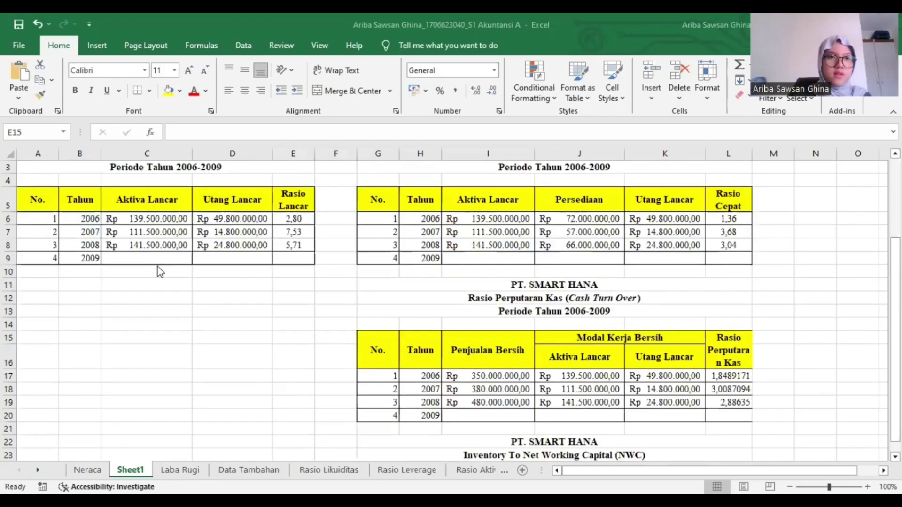
Step: Look through the current ratio, quick ratio, cash turnover and NWC tables on Sheet1
{"action": "scroll", "coordinate": [159, 271], "scroll_direction": "up", "scroll_amount": 1}
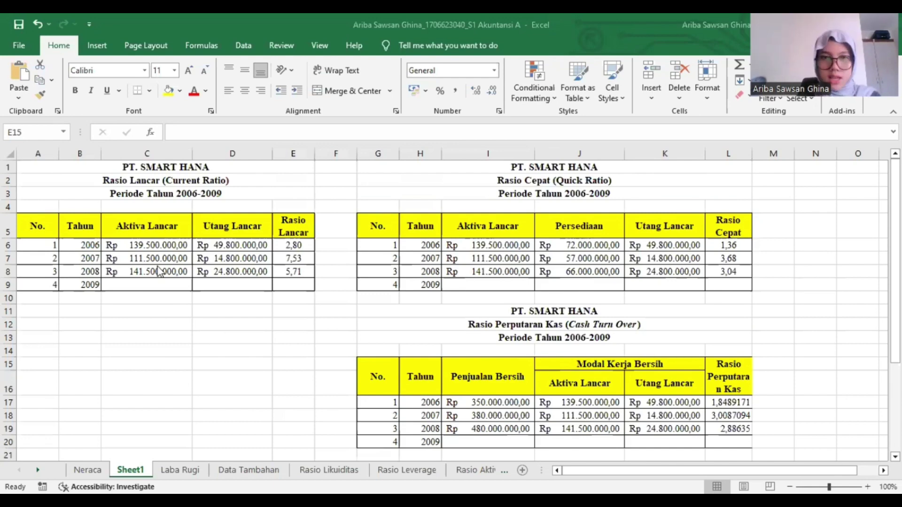
{"action": "scroll", "coordinate": [160, 271], "scroll_direction": "down", "scroll_amount": 1}
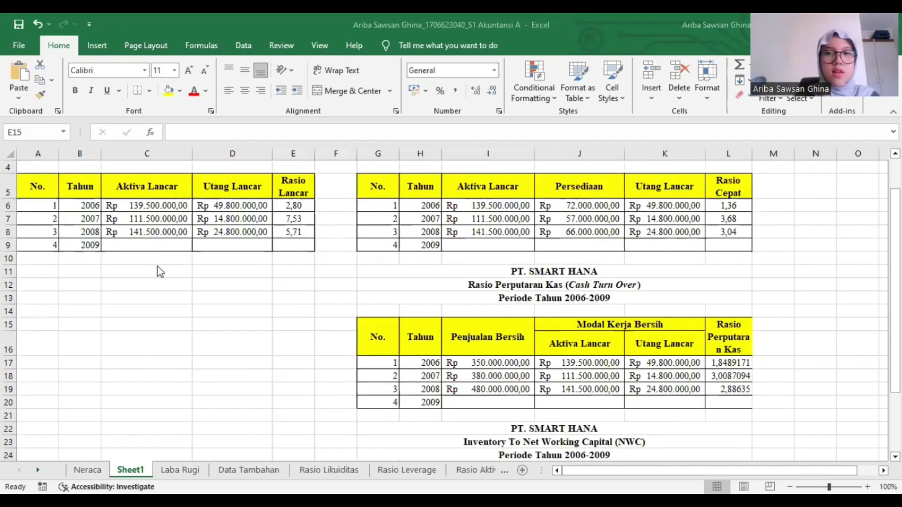
{"action": "scroll", "coordinate": [159, 272], "scroll_direction": "down", "scroll_amount": 1}
{"action": "scroll", "coordinate": [160, 271], "scroll_direction": "up", "scroll_amount": 2}
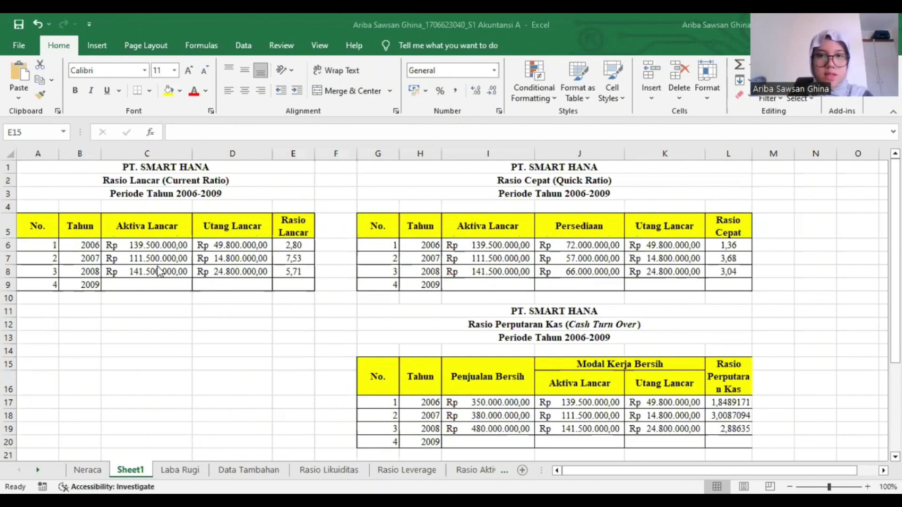
{"action": "scroll", "coordinate": [489, 343], "scroll_direction": "down", "scroll_amount": 6}
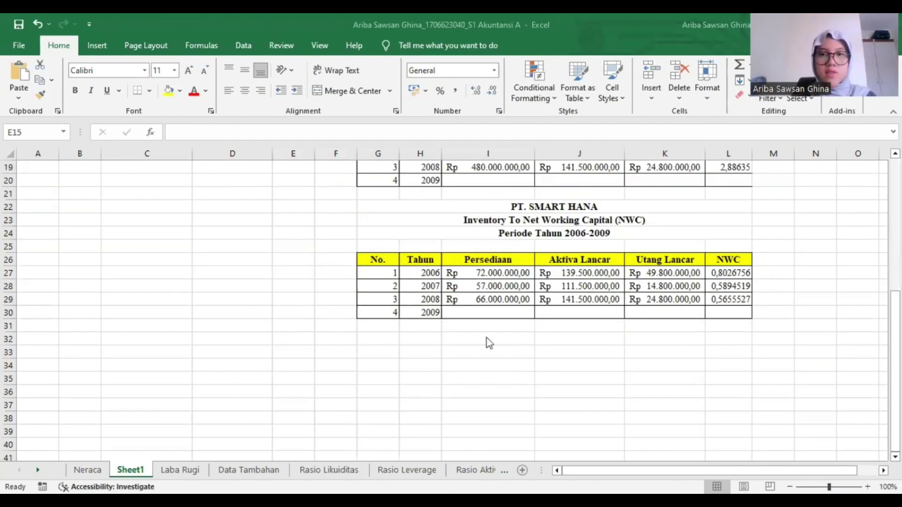
{"action": "scroll", "coordinate": [488, 343], "scroll_direction": "up", "scroll_amount": 6}
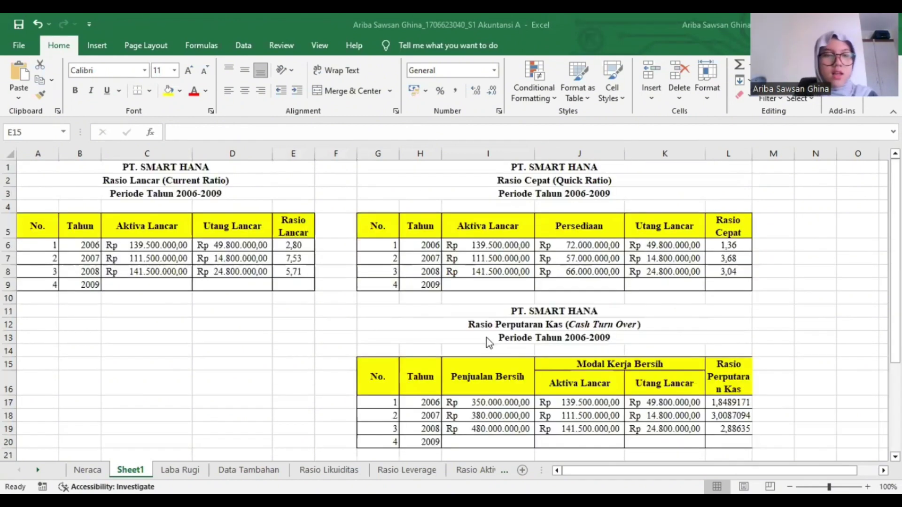
Step: Fill the 2009 Aktiva Lancar cell C9 of the current ratio table with the formula =Neraca!O16
{"action": "left_click", "coordinate": [167, 283]}
{"action": "type", "text": "="}
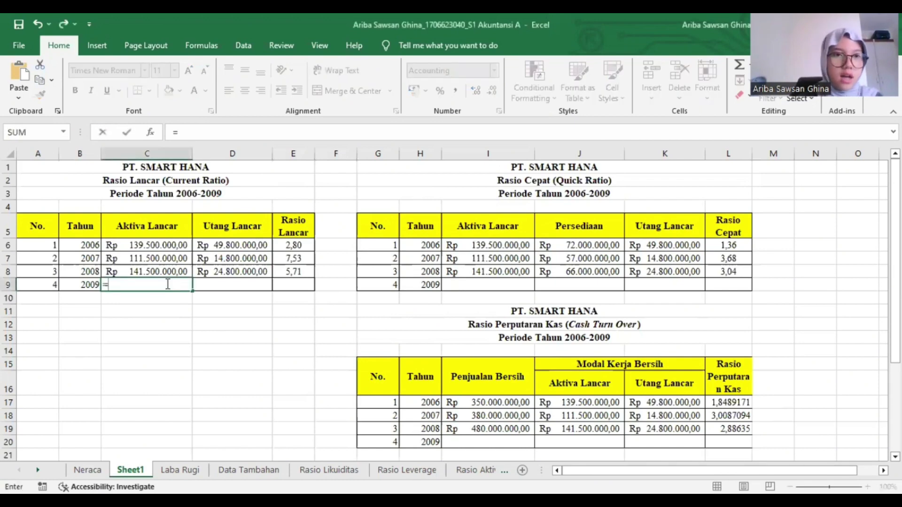
{"action": "left_click", "coordinate": [86, 470]}
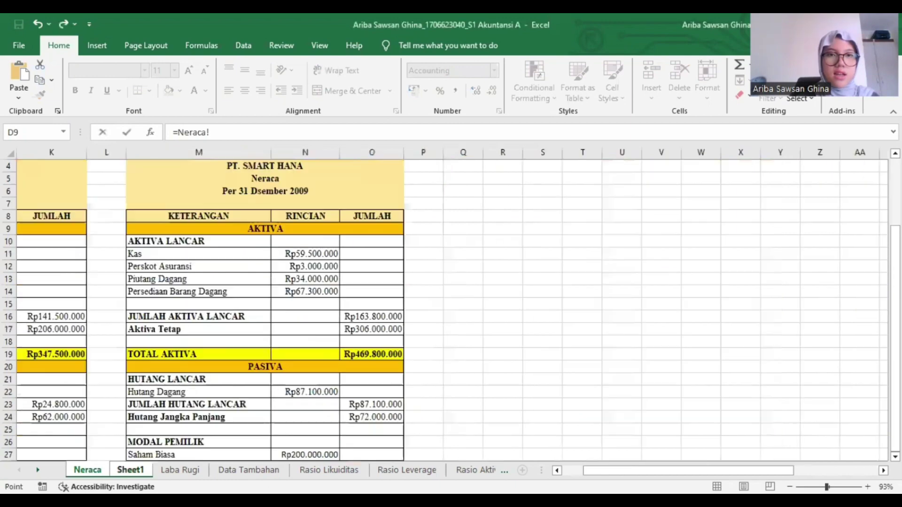
{"action": "left_click", "coordinate": [130, 470]}
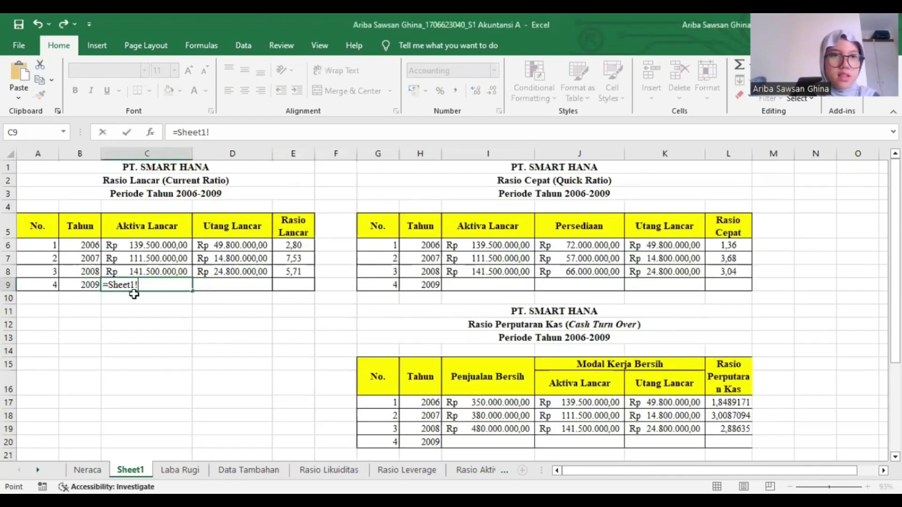
{"action": "left_click", "coordinate": [88, 471]}
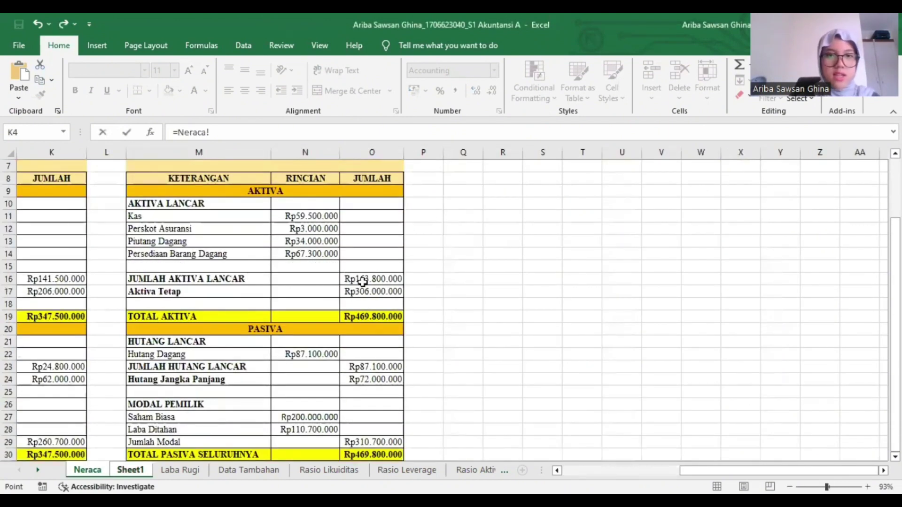
{"action": "left_click", "coordinate": [363, 282]}
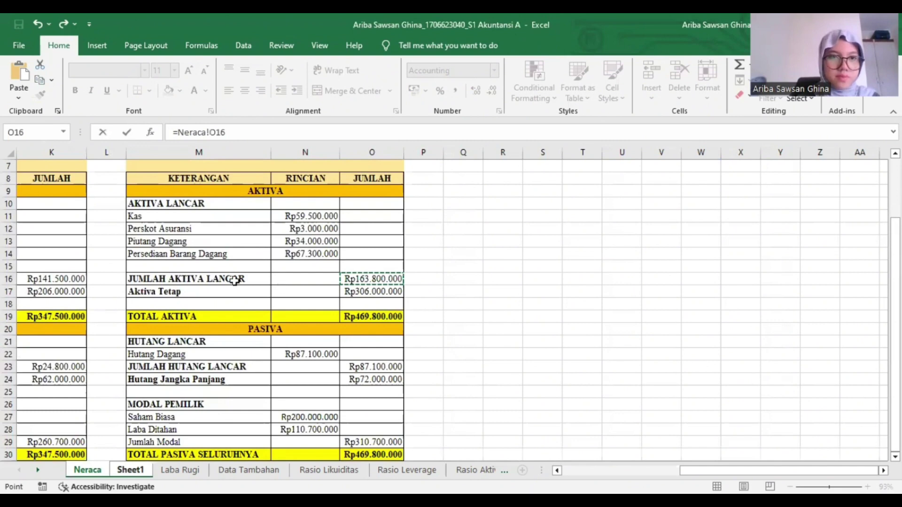
{"action": "key", "text": "Escape"}
Step: Fill the 2009 Utang Lancar cell D9 of the current ratio table with the formula =Neraca!O23
{"action": "type", "text": "="}
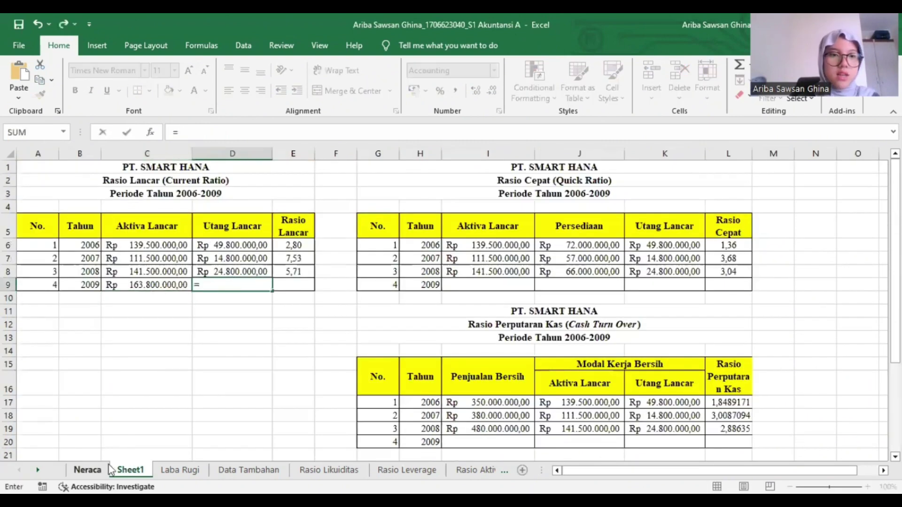
{"action": "key", "text": "ctrl+Page_Up"}
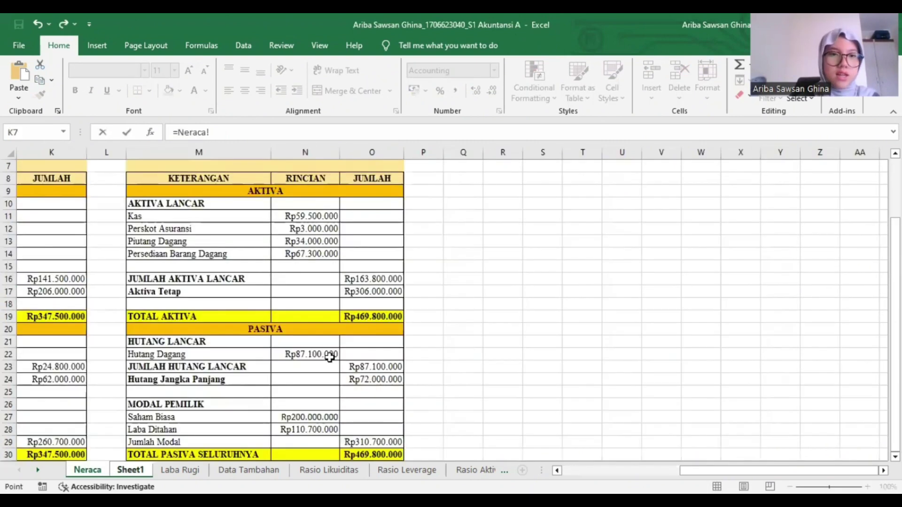
{"action": "scroll", "coordinate": [197, 324], "scroll_direction": "down", "scroll_amount": 1}
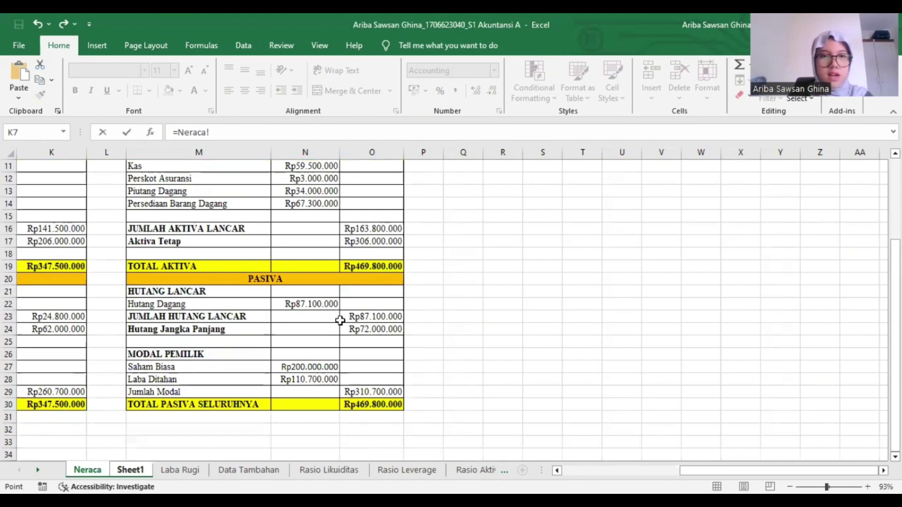
{"action": "left_click", "coordinate": [370, 319]}
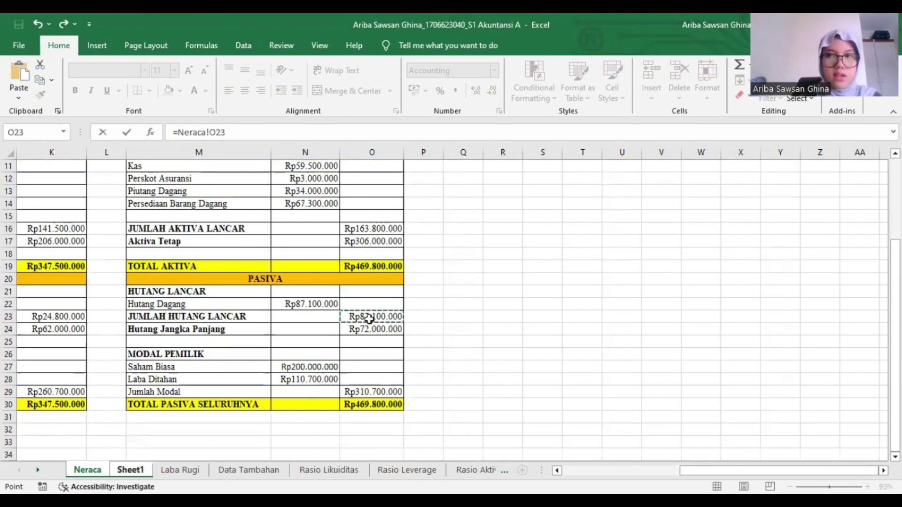
{"action": "key", "text": "Return"}
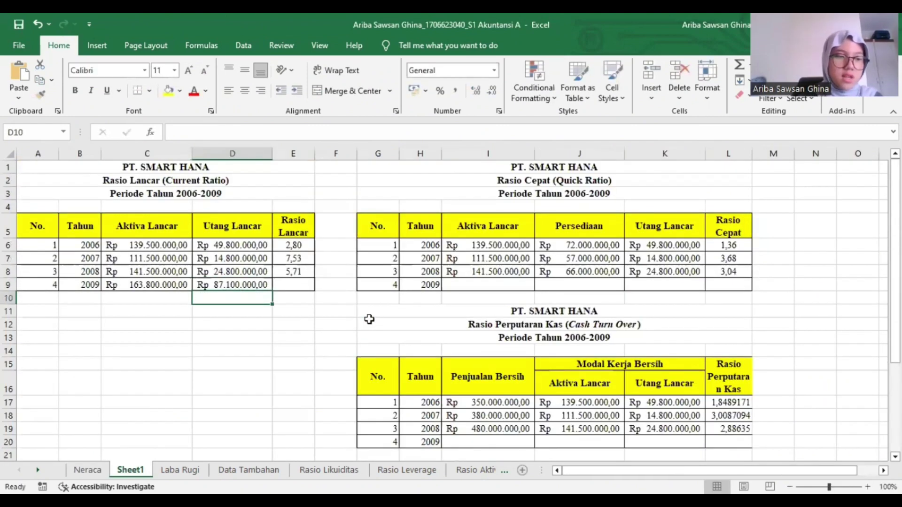
Step: Calculate the 2009 Rasio Lancar in E9 with the formula =C9/D9
{"action": "left_click", "coordinate": [285, 286]}
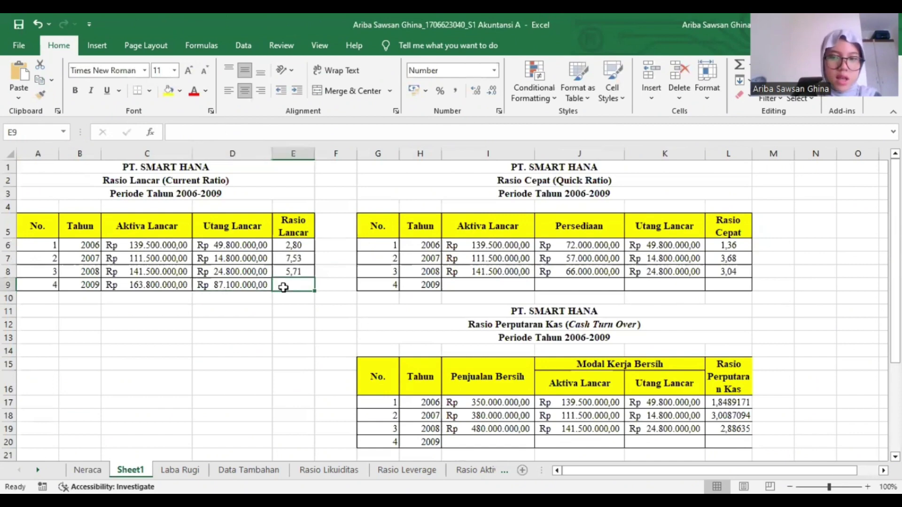
{"action": "type", "text": "="}
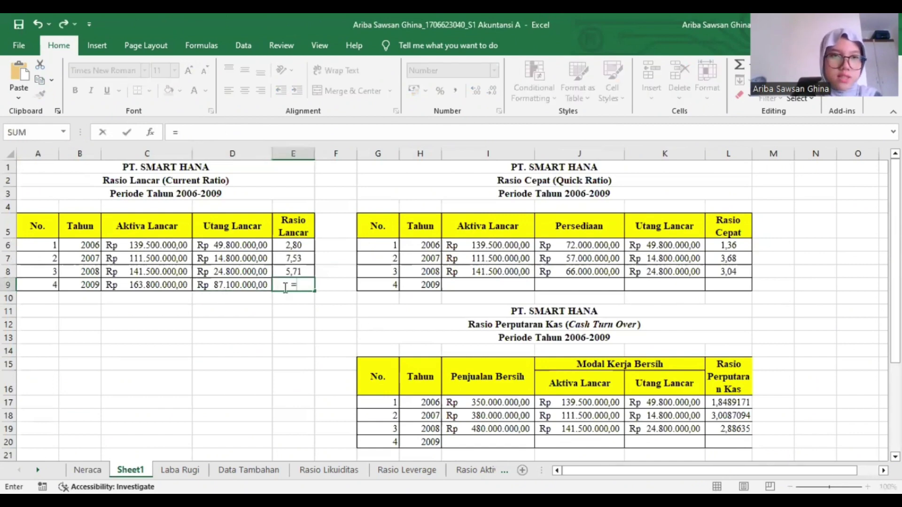
{"action": "left_click", "coordinate": [142, 289]}
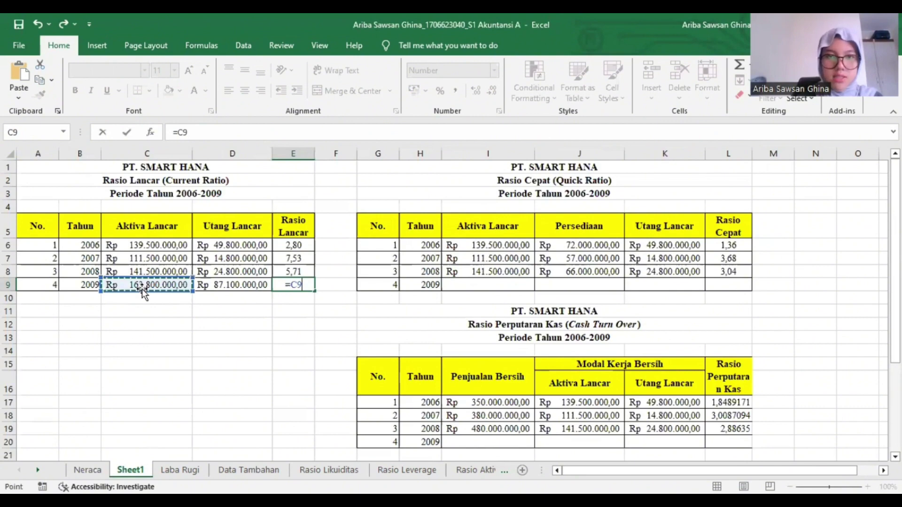
{"action": "type", "text": "/"}
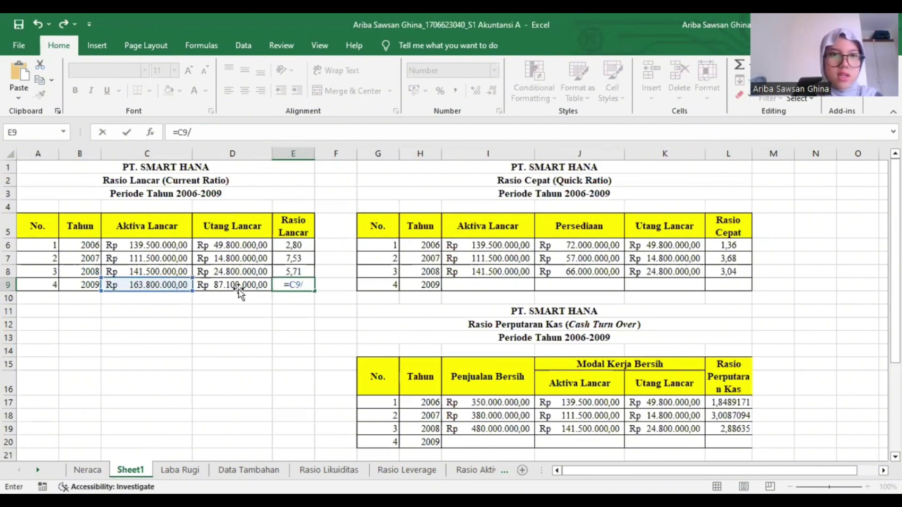
{"action": "left_click", "coordinate": [240, 292]}
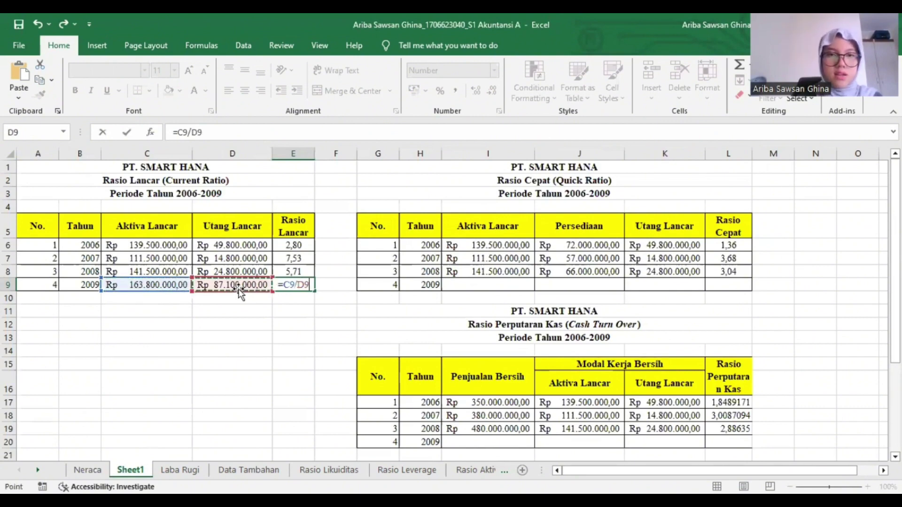
{"action": "key", "text": "Return"}
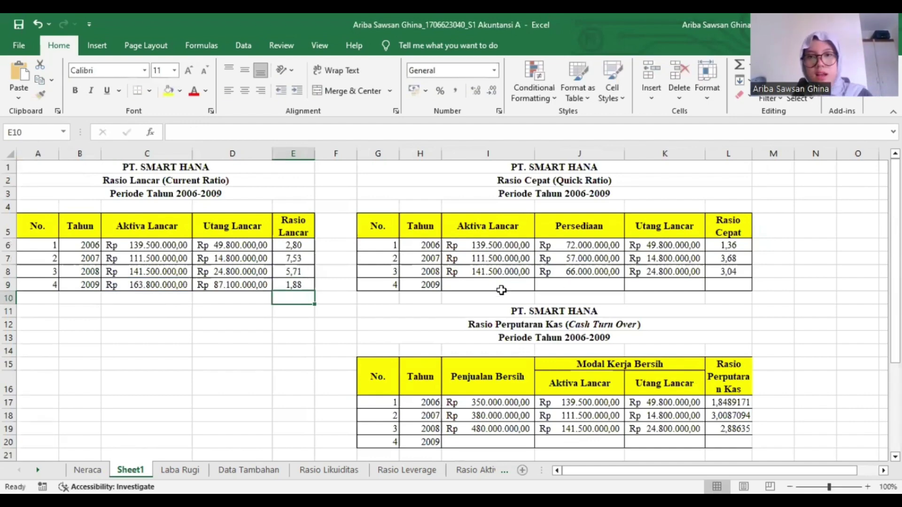
Step: Link the 2009 Aktiva Lancar cell I9 of the quick ratio table to JUMLAH AKTIVA LANCAR in Neraca!O16
{"action": "scroll", "coordinate": [501, 291], "scroll_direction": "right", "scroll_amount": 2}
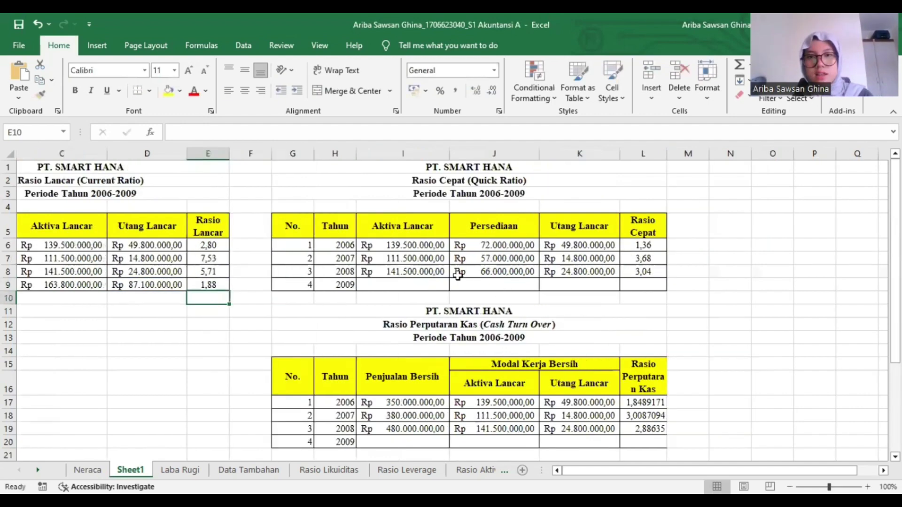
{"action": "left_click", "coordinate": [429, 284]}
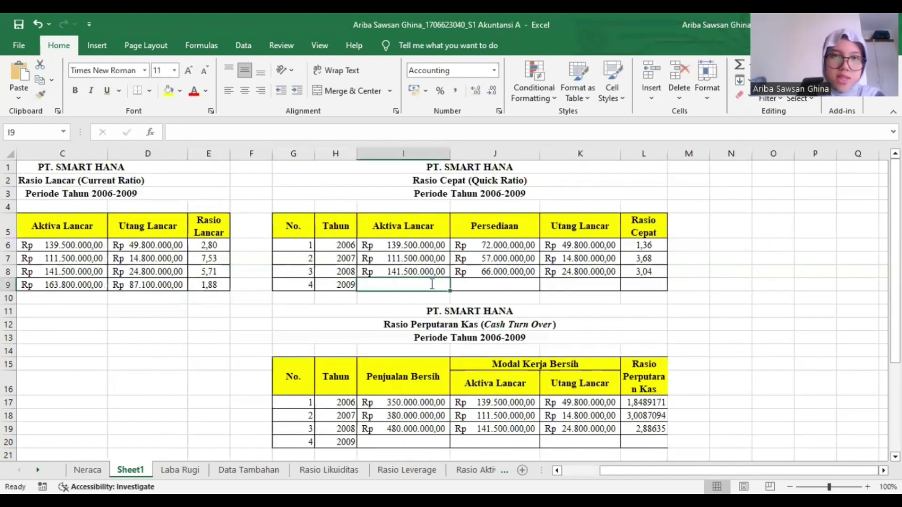
{"action": "type", "text": "="}
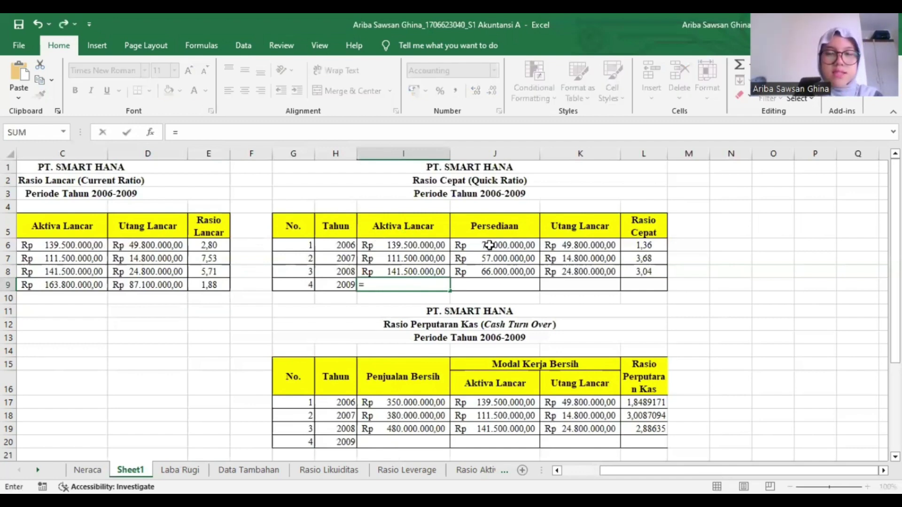
{"action": "left_click", "coordinate": [87, 470]}
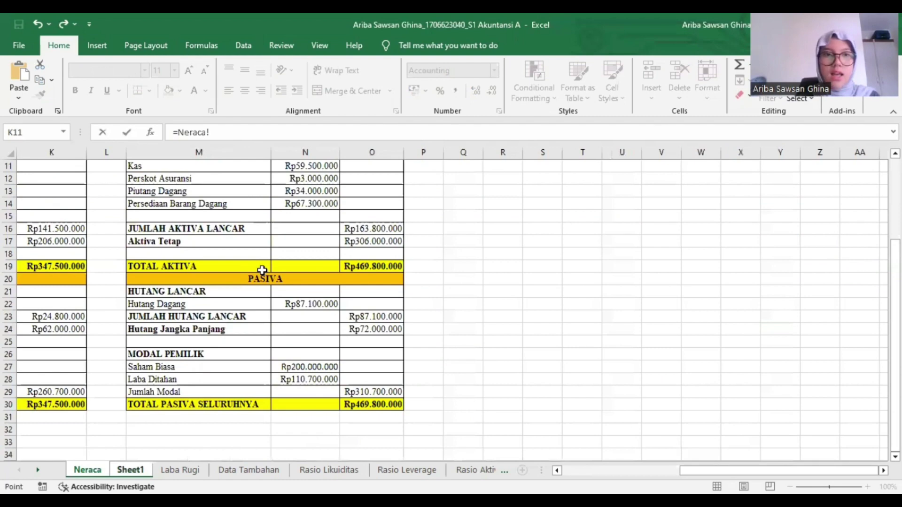
{"action": "scroll", "coordinate": [357, 274], "scroll_direction": "up", "scroll_amount": 2}
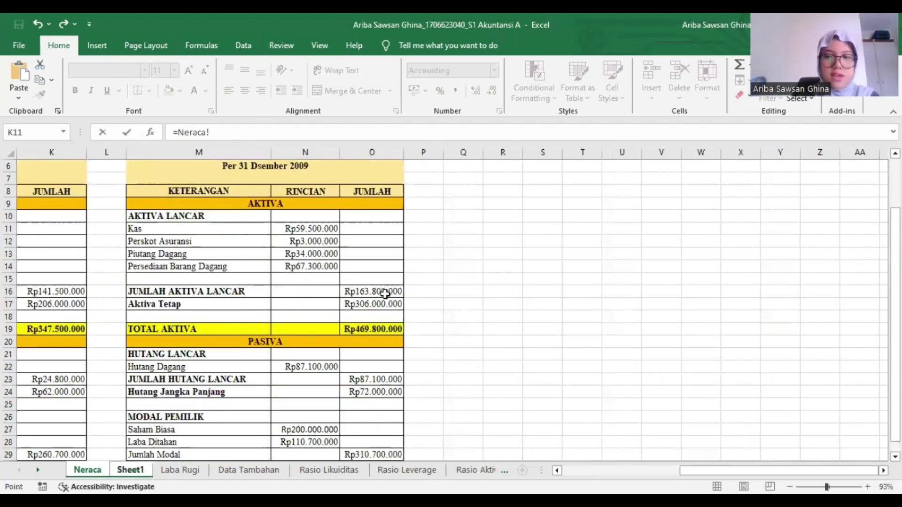
{"action": "left_click", "coordinate": [385, 292]}
{"action": "key", "text": "Return"}
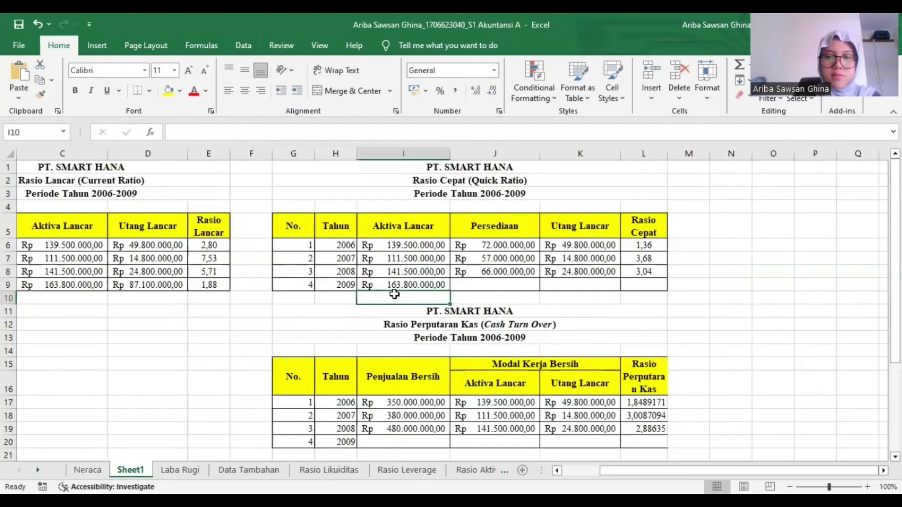
Step: Link the 2009 Persediaan cell J9 of the quick ratio table to Persediaan Barang Dagang with =Neraca!N14
{"action": "left_click", "coordinate": [471, 280]}
{"action": "type", "text": "="}
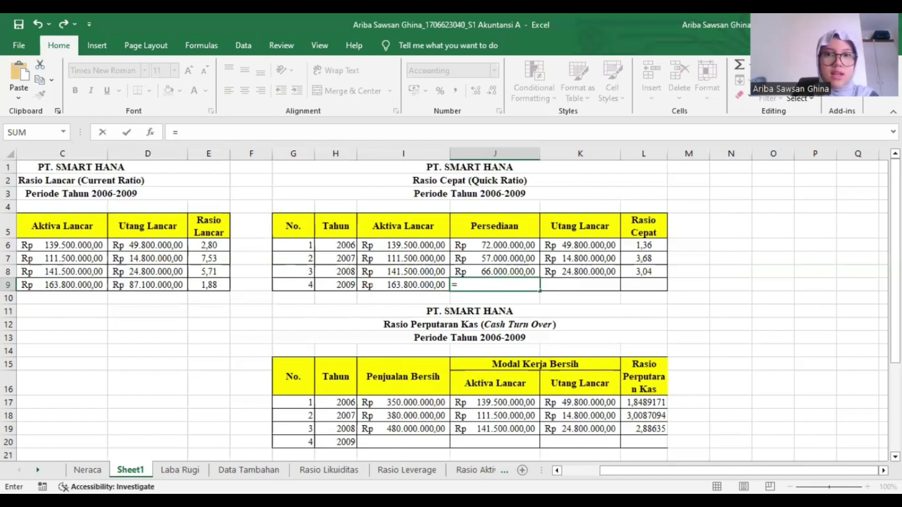
{"action": "left_click", "coordinate": [87, 470]}
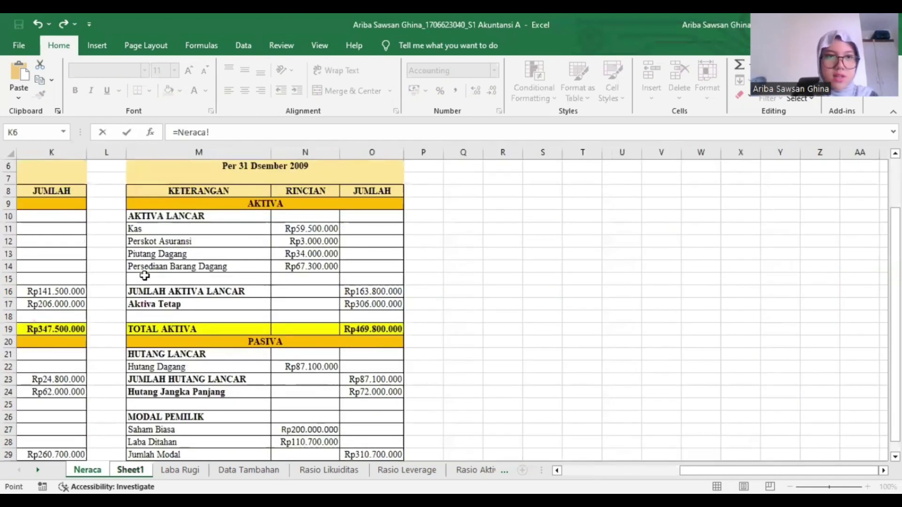
{"action": "left_click", "coordinate": [295, 265]}
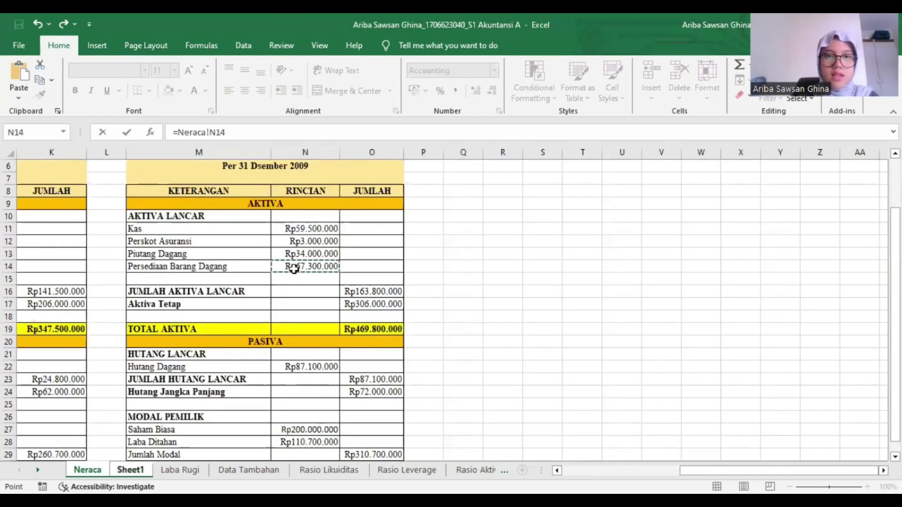
{"action": "key", "text": "Return"}
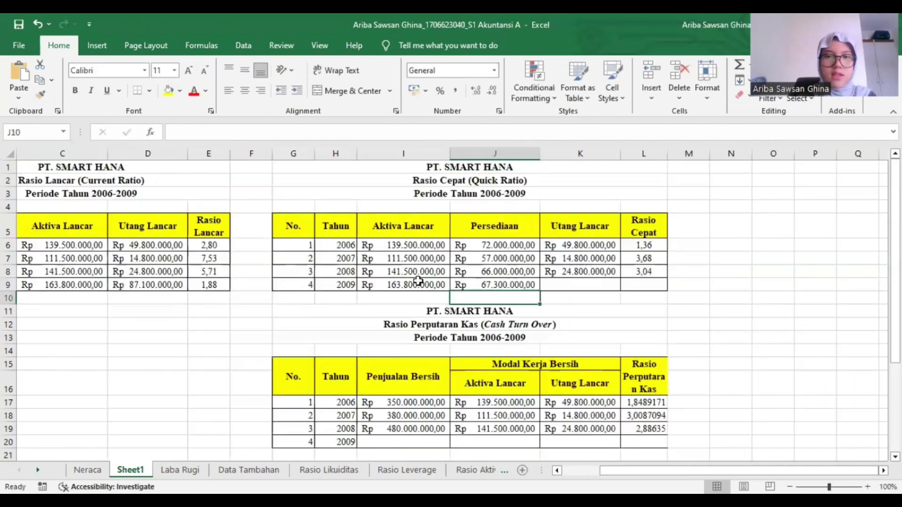
Step: Link the 2009 Utang Lancar cell K9 of the quick ratio table to Neraca!O23 and select the Rasio Cepat cell L9
{"action": "left_click", "coordinate": [578, 286]}
{"action": "type", "text": "="}
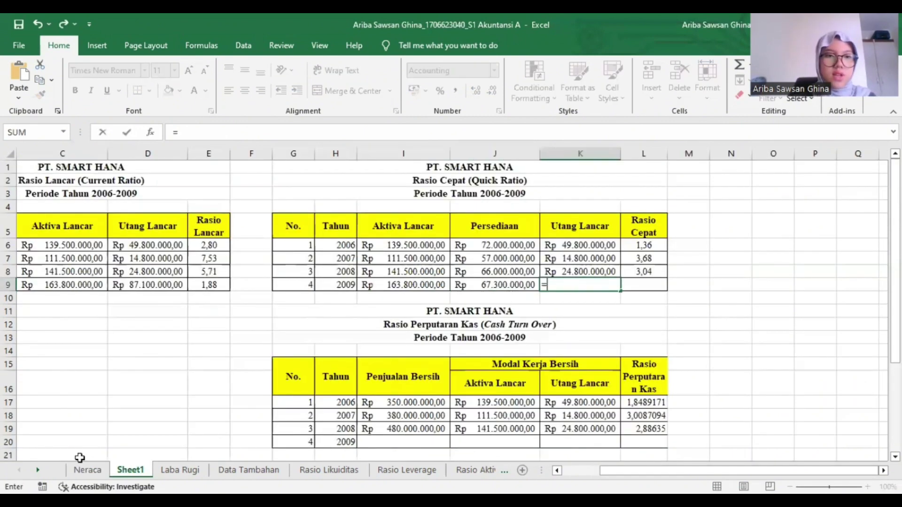
{"action": "left_click", "coordinate": [87, 470]}
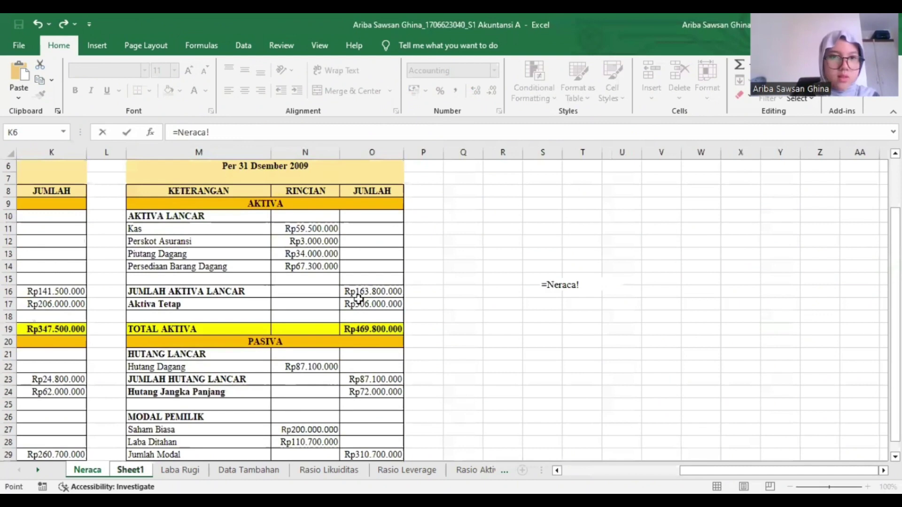
{"action": "scroll", "coordinate": [361, 302], "scroll_direction": "down", "scroll_amount": 2}
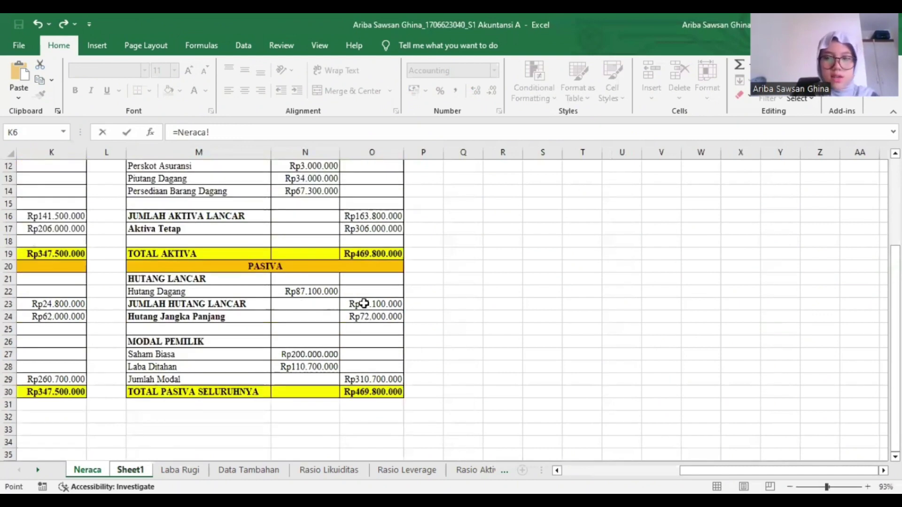
{"action": "left_click", "coordinate": [364, 303]}
{"action": "key", "text": "Return"}
{"action": "left_click", "coordinate": [654, 282]}
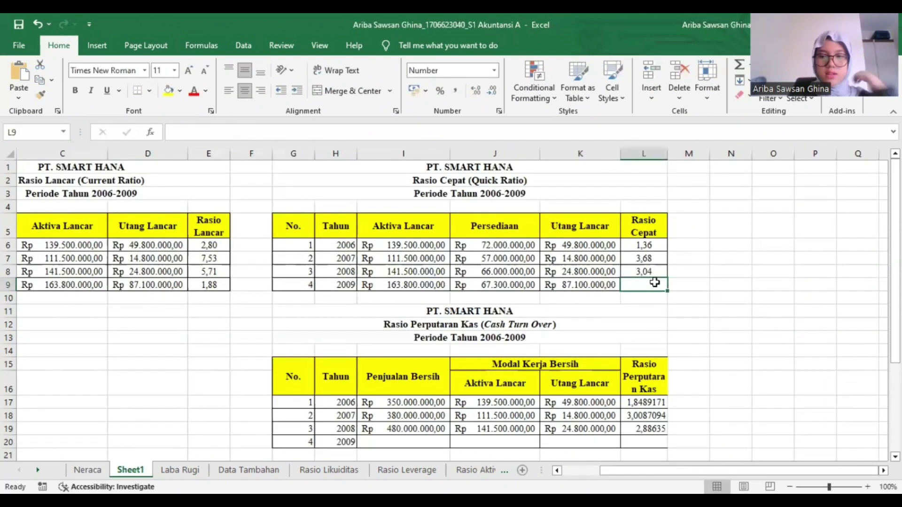
Step: Calculate the 2009 Rasio Cepat in L9 with the formula =(I9-J9)/K9
{"action": "type", "text": "="}
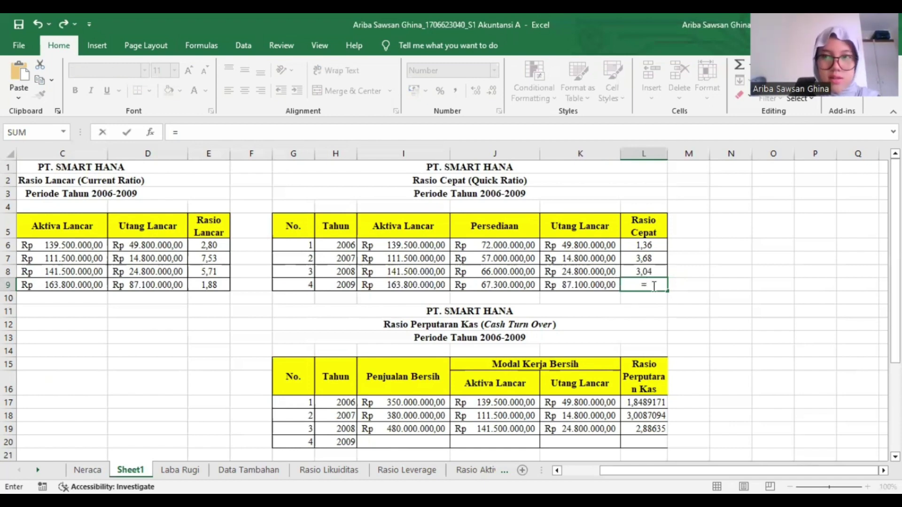
{"action": "type", "text": "("}
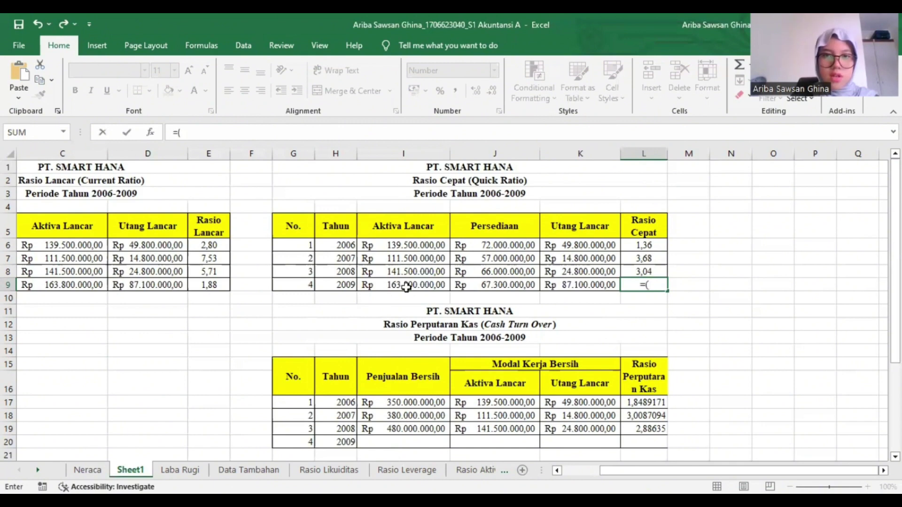
{"action": "left_click", "coordinate": [406, 287]}
{"action": "type", "text": "-"}
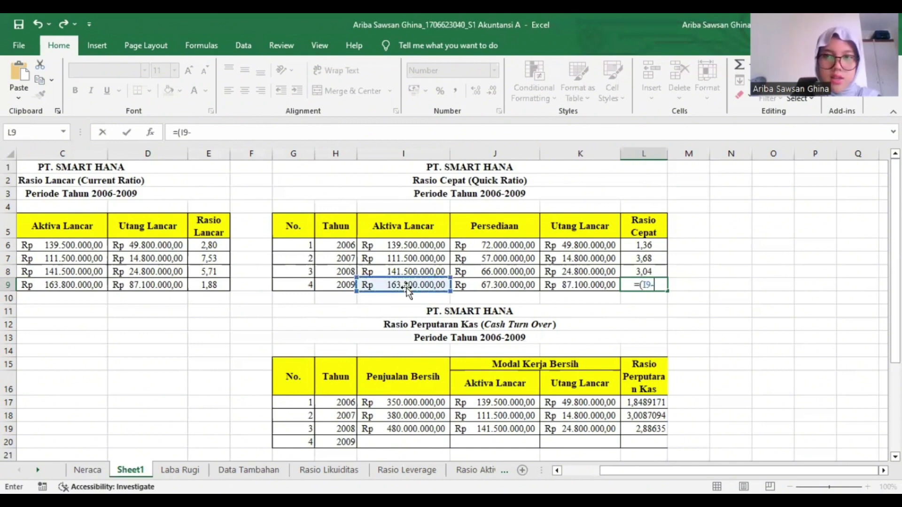
{"action": "left_click", "coordinate": [483, 288]}
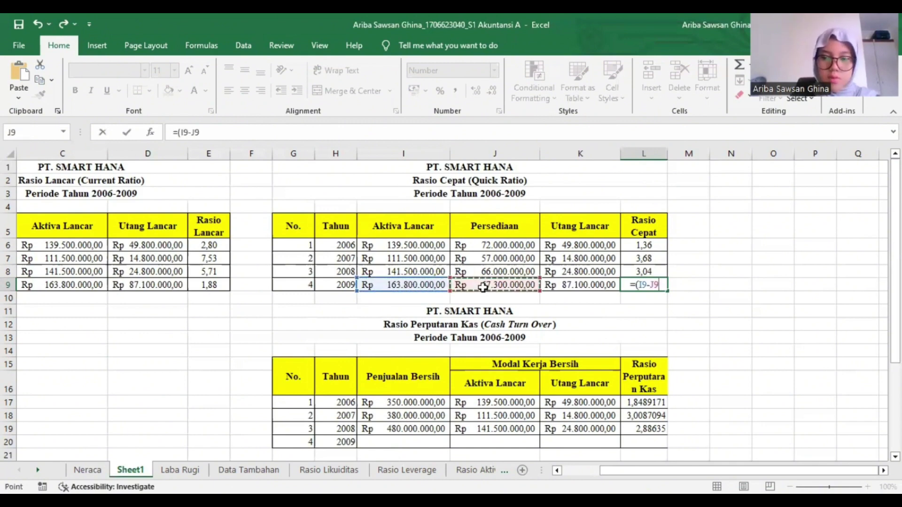
{"action": "type", "text": ")/"}
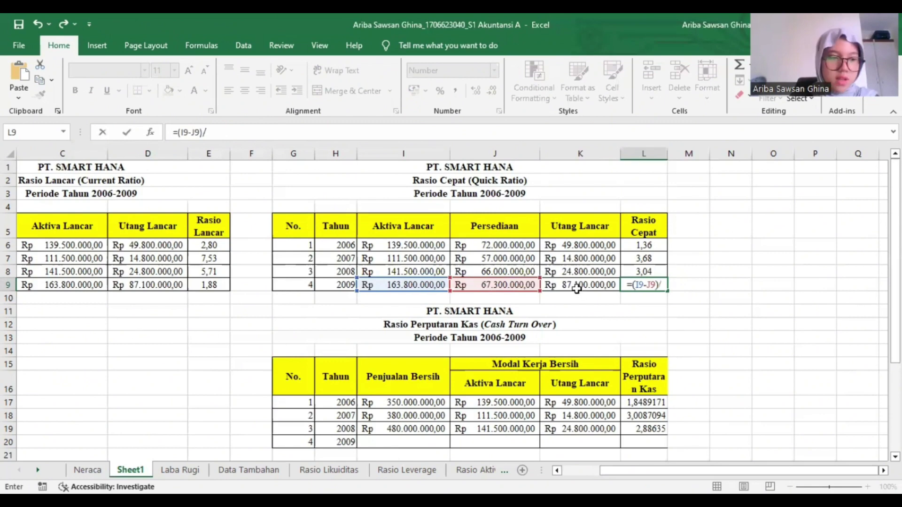
{"action": "left_click", "coordinate": [578, 291]}
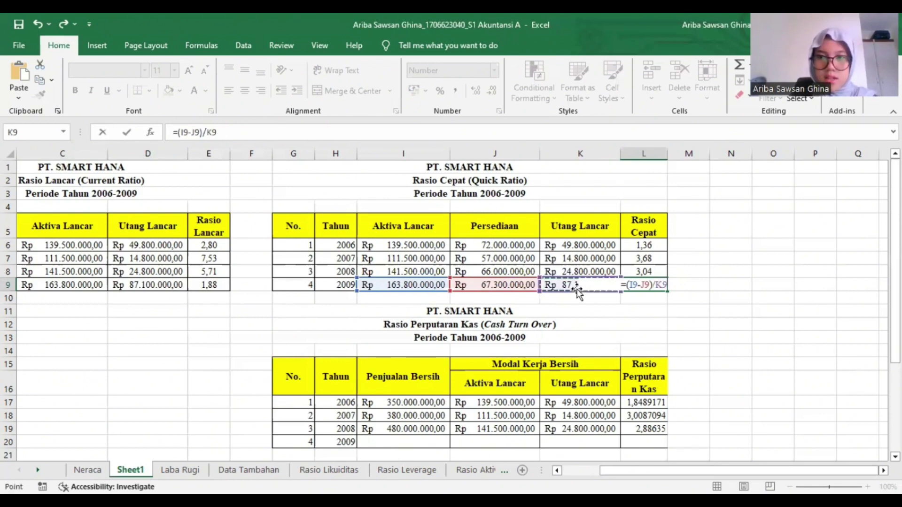
{"action": "key", "text": "Return"}
Step: Link the 2009 Penjualan Bersih cell I20 of the cash turnover table to ='Laba Rugi'!F5
{"action": "scroll", "coordinate": [577, 263], "scroll_direction": "down", "scroll_amount": 1}
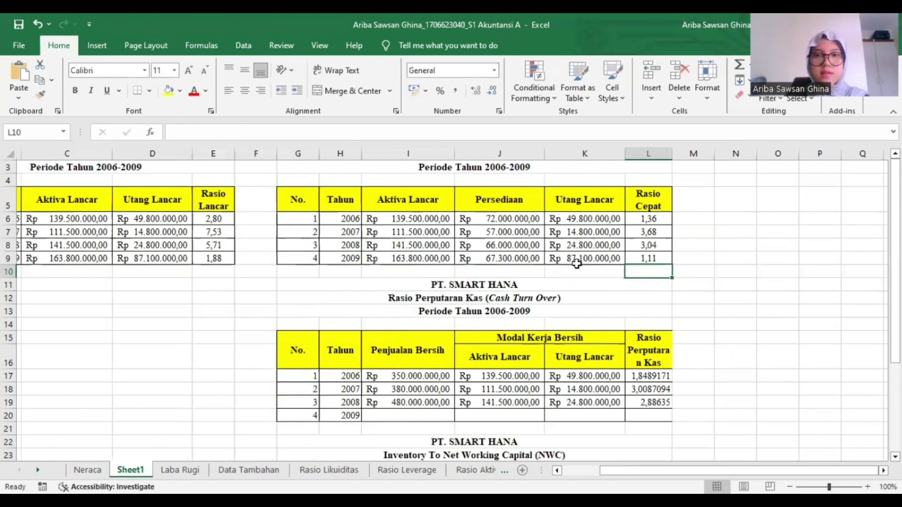
{"action": "scroll", "coordinate": [576, 263], "scroll_direction": "down", "scroll_amount": 2}
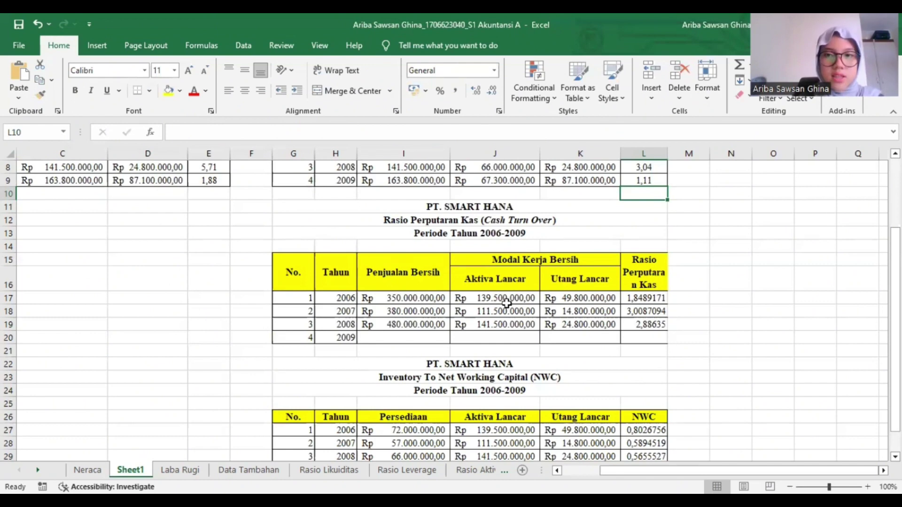
{"action": "left_click", "coordinate": [405, 342]}
{"action": "type", "text": "="}
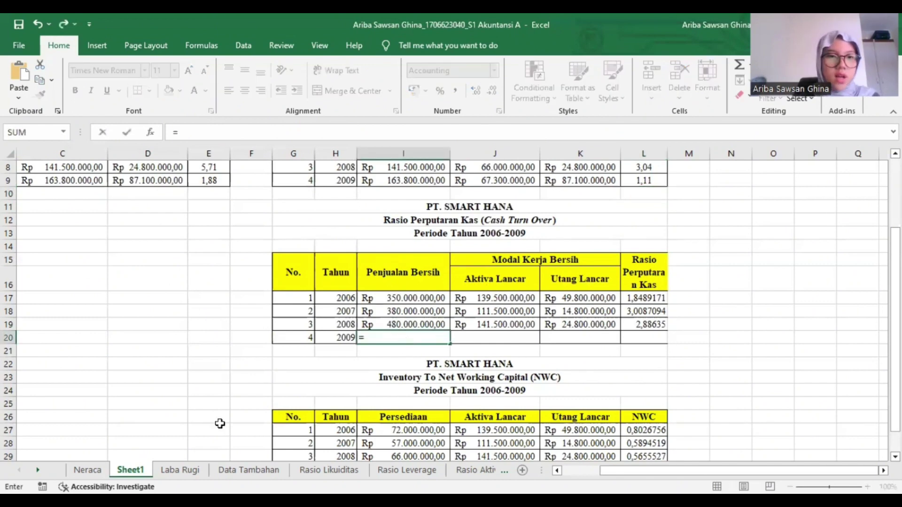
{"action": "left_click", "coordinate": [180, 469]}
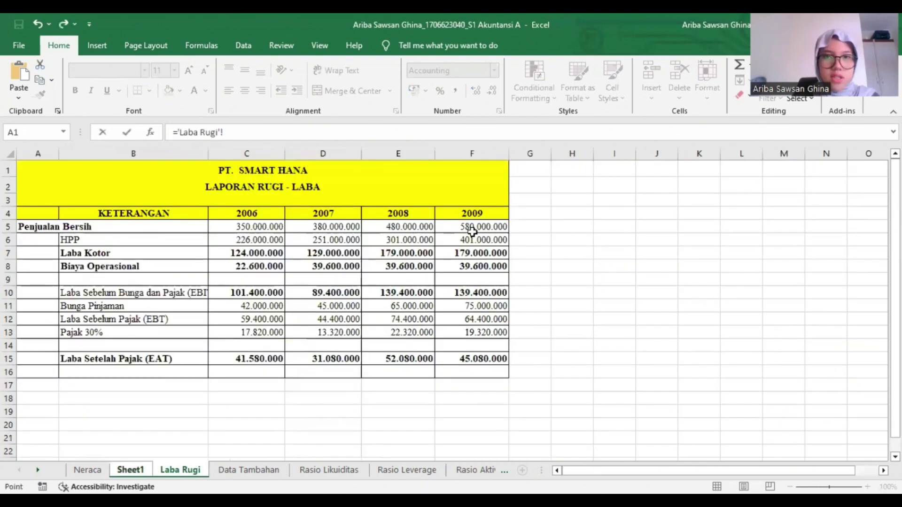
{"action": "left_click", "coordinate": [490, 227]}
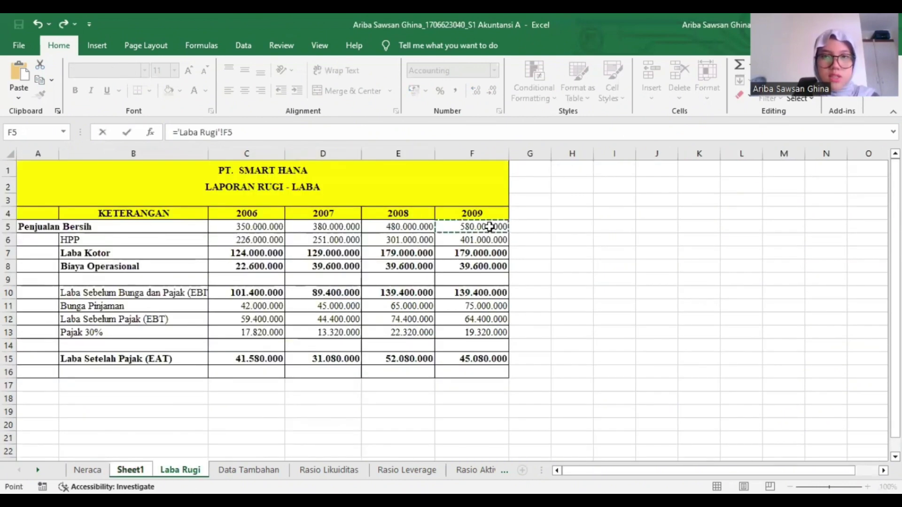
{"action": "key", "text": "Return"}
Step: Link the 2009 Aktiva Lancar cell J20 of the cash turnover table to JUMLAH AKTIVA LANCAR in Neraca!O16
{"action": "left_click", "coordinate": [478, 334]}
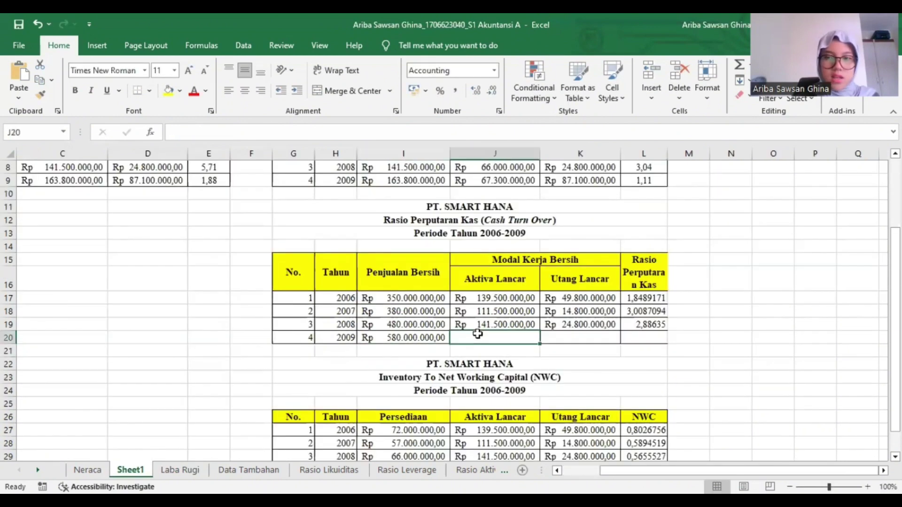
{"action": "type", "text": "="}
{"action": "key", "text": "ctrl+Page_Up"}
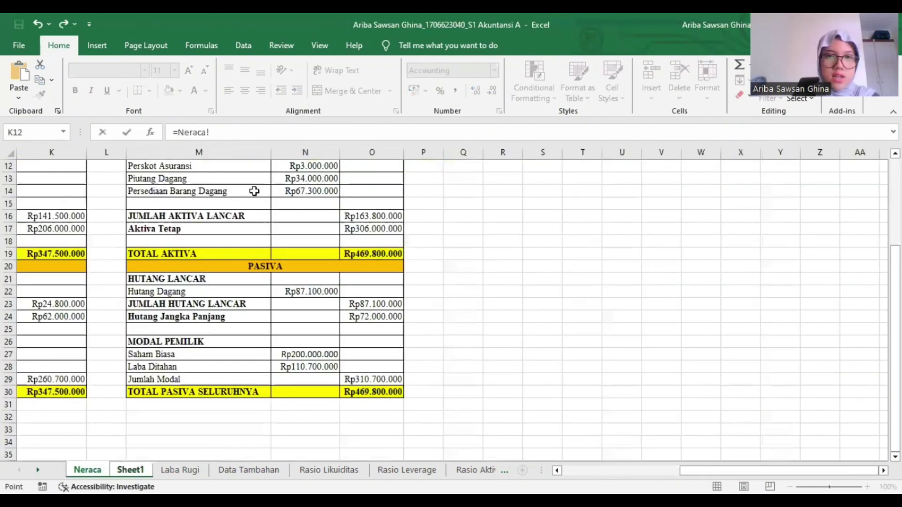
{"action": "scroll", "coordinate": [381, 240], "scroll_direction": "up", "scroll_amount": 1}
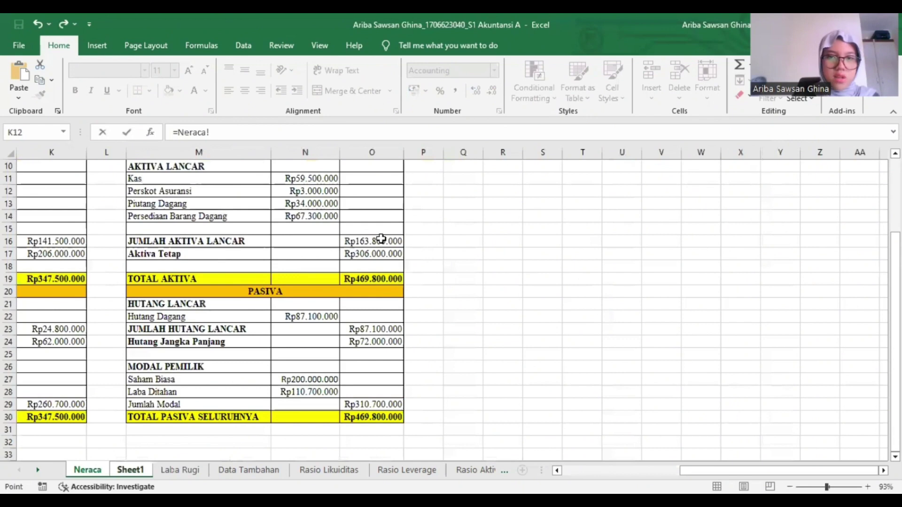
{"action": "left_click", "coordinate": [380, 239]}
{"action": "key", "text": "Return"}
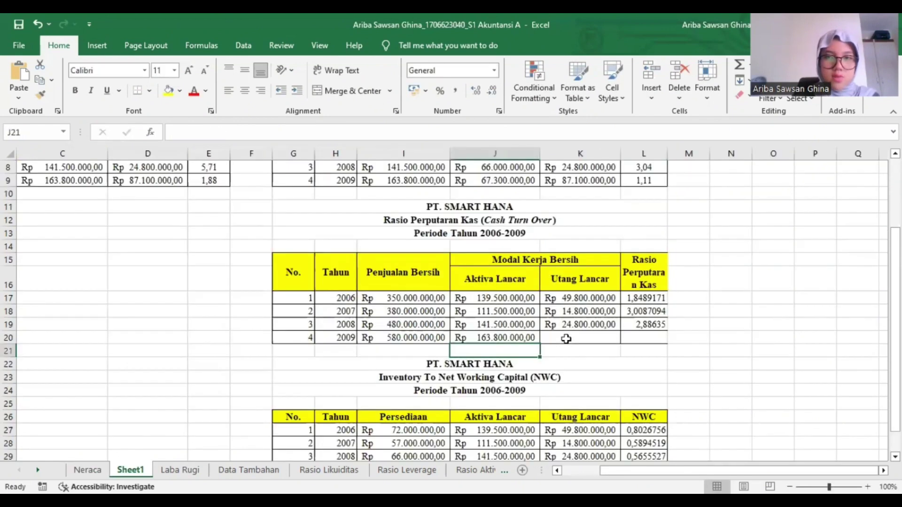
Step: Link the 2009 Utang Lancar cell K20 of the cash turnover table to JUMLAH HUTANG LANCAR with =Neraca!O23
{"action": "left_click", "coordinate": [566, 338]}
{"action": "type", "text": "="}
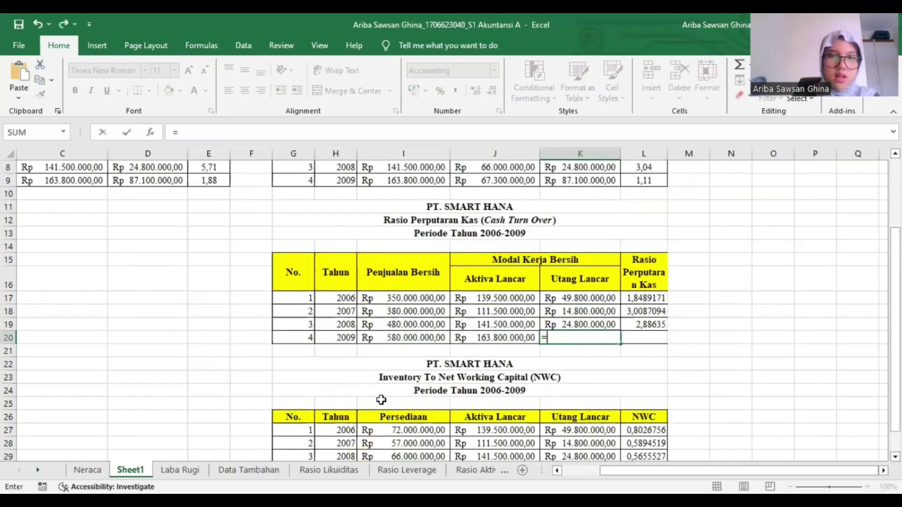
{"action": "left_click", "coordinate": [98, 463]}
{"action": "left_click", "coordinate": [362, 331]}
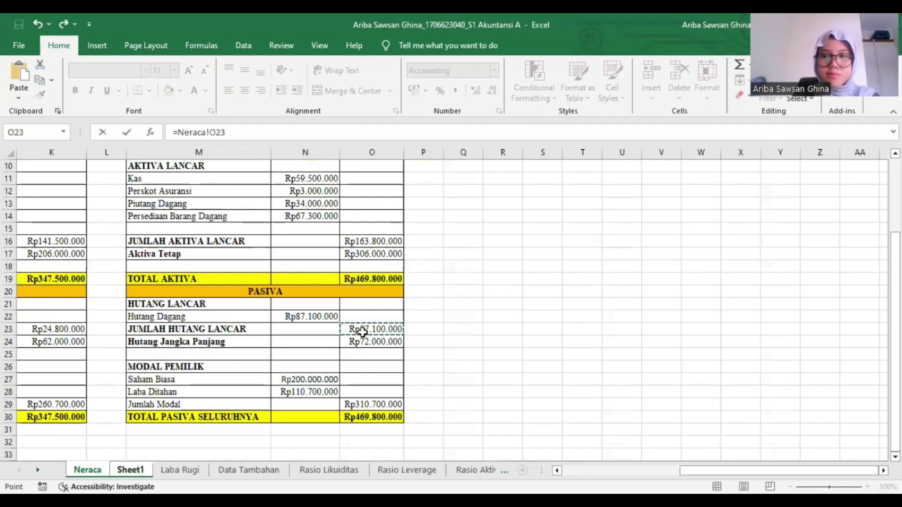
{"action": "key", "text": "Return"}
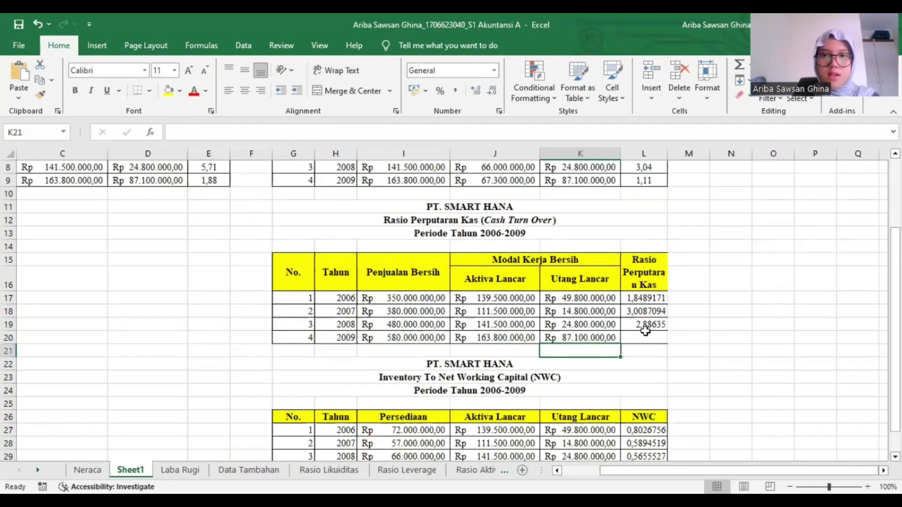
Step: Calculate the 2009 Rasio Perputaran Kas in L20 with the formula =I20/(J20+K20)
{"action": "left_click", "coordinate": [644, 338]}
{"action": "type", "text": "="}
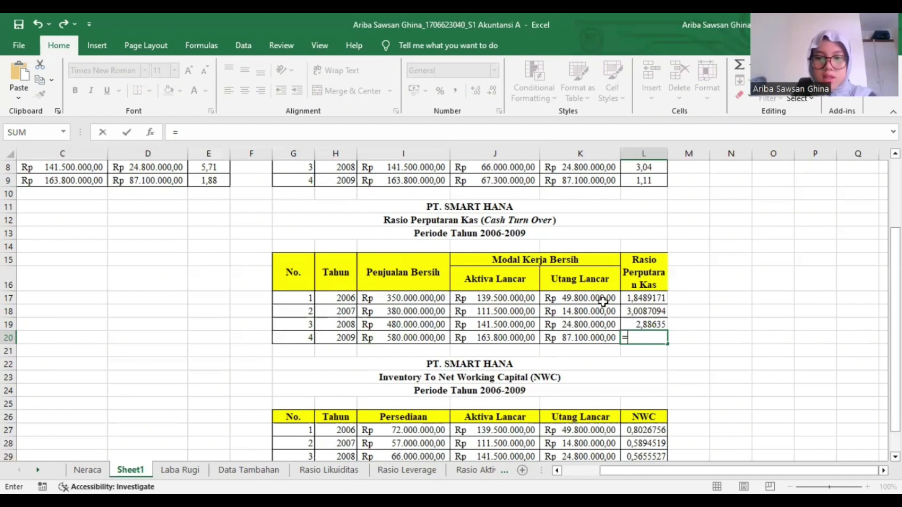
{"action": "left_click", "coordinate": [395, 344]}
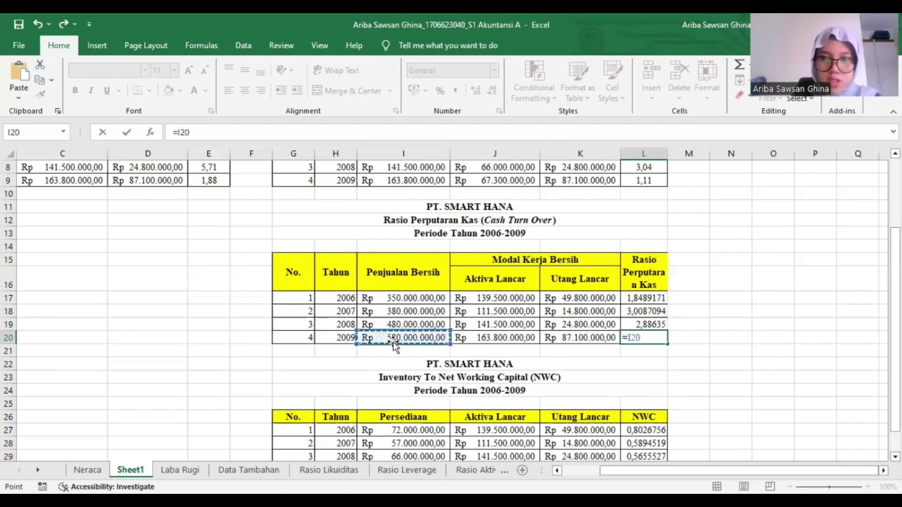
{"action": "type", "text": "/("}
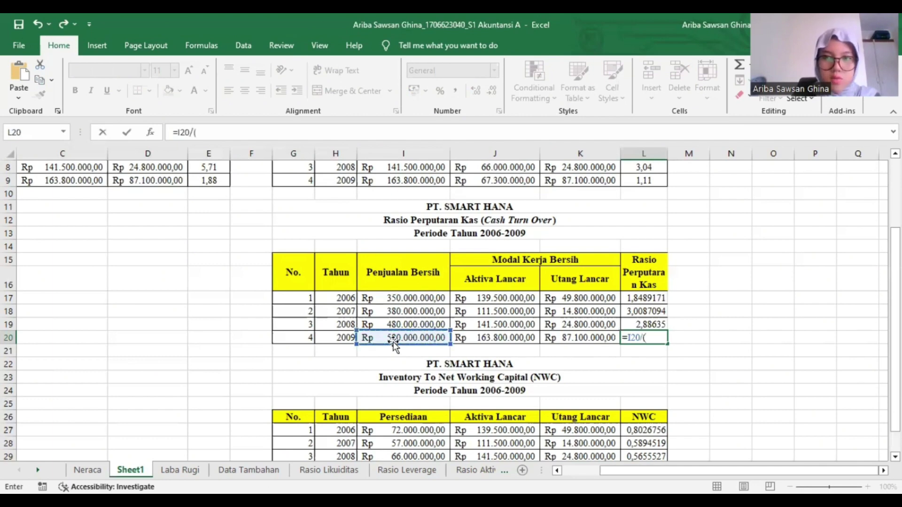
{"action": "left_click", "coordinate": [502, 334]}
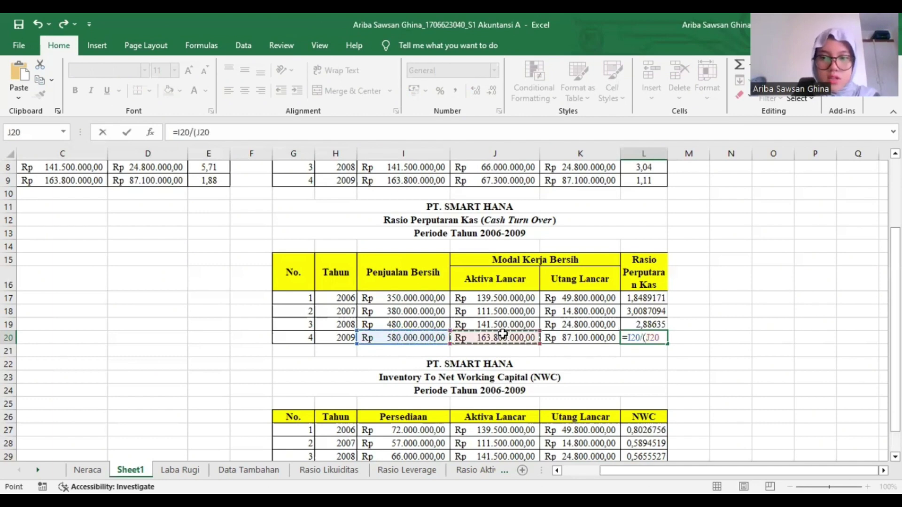
{"action": "type", "text": "-"}
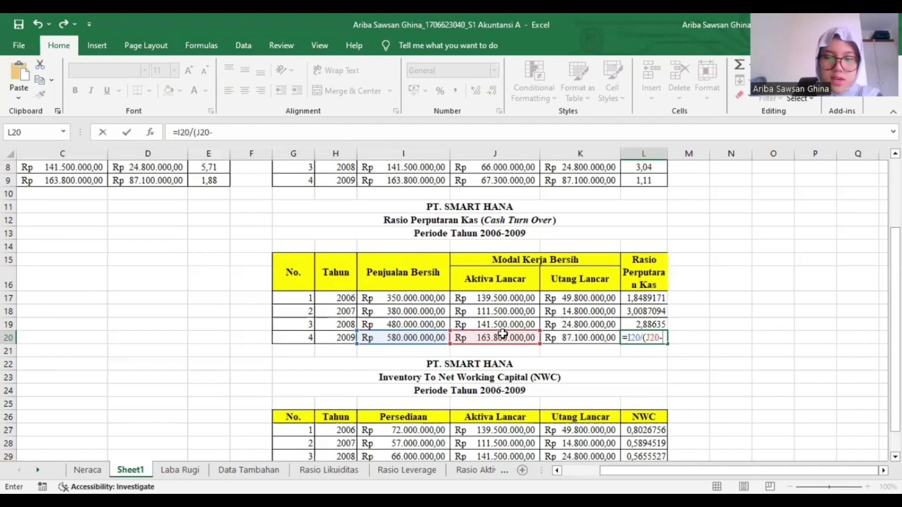
{"action": "key", "text": "BackSpace"}
{"action": "type", "text": "+"}
{"action": "left_click", "coordinate": [576, 337]}
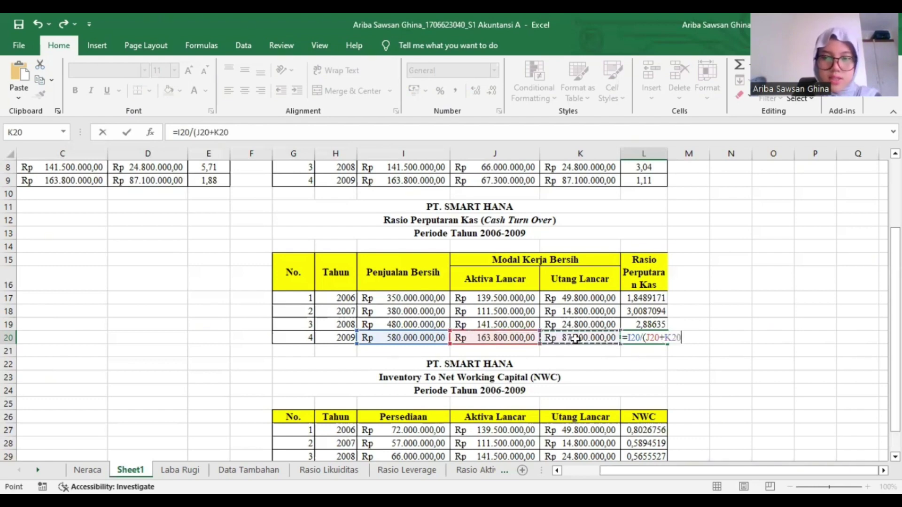
{"action": "type", "text": ")"}
{"action": "key", "text": "Return"}
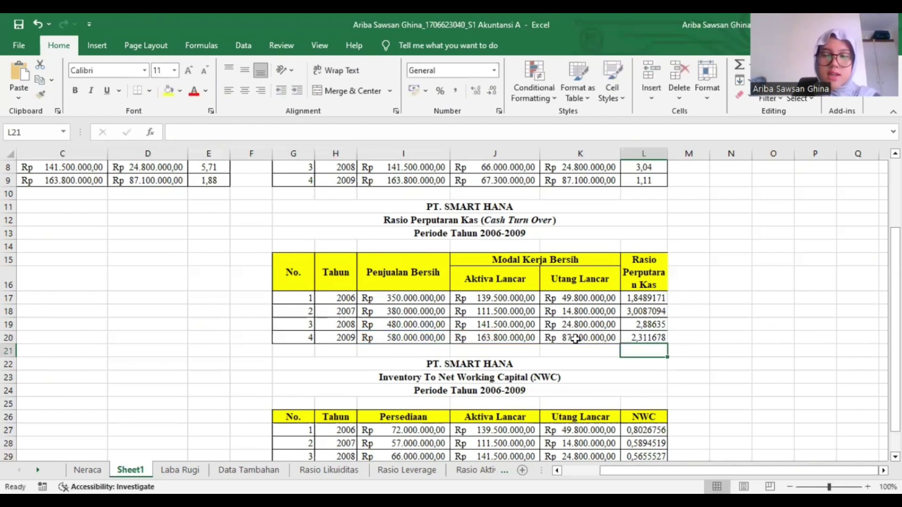
Step: Link the 2009 Persediaan cell I30 of the NWC table to Persediaan Barang Dagang in Neraca!N14
{"action": "scroll", "coordinate": [575, 338], "scroll_direction": "down", "scroll_amount": 3}
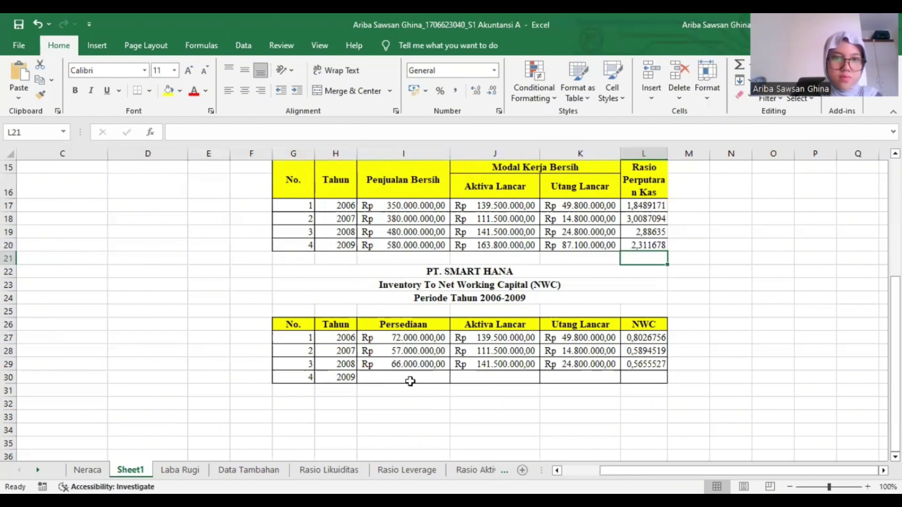
{"action": "left_click", "coordinate": [410, 381]}
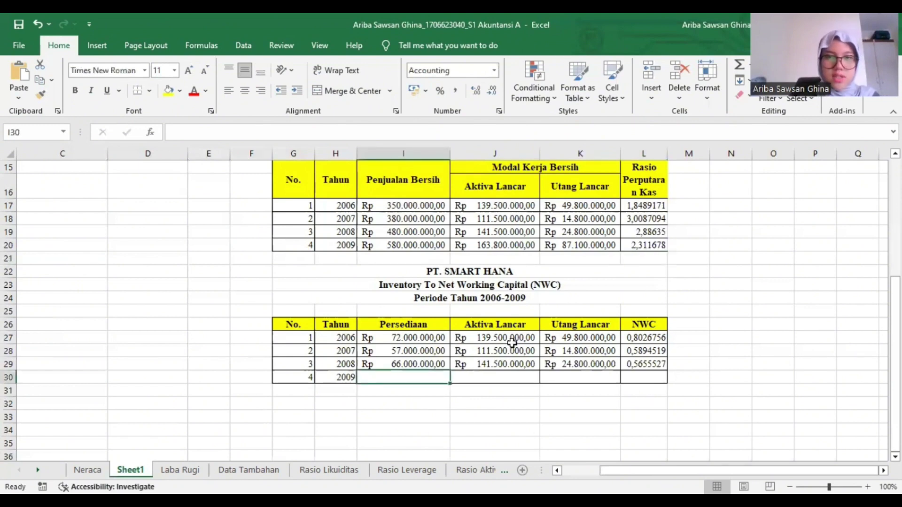
{"action": "type", "text": "="}
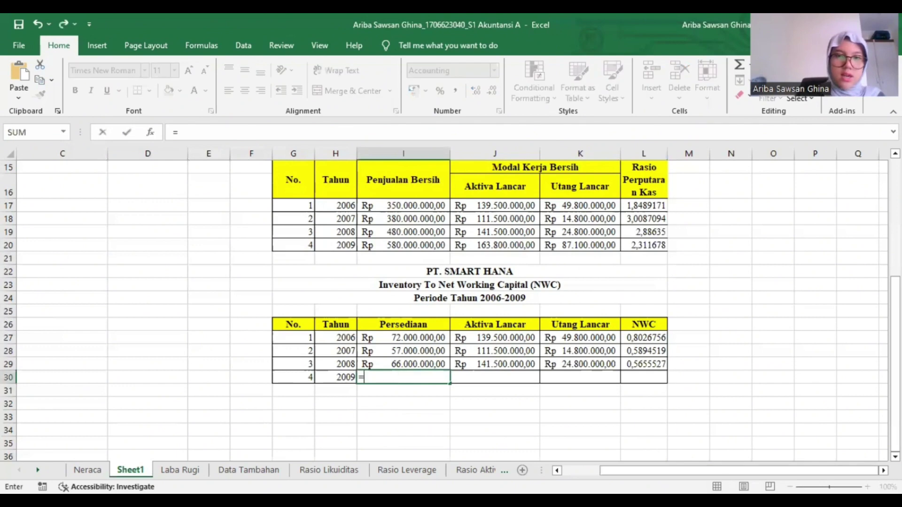
{"action": "left_click", "coordinate": [87, 470]}
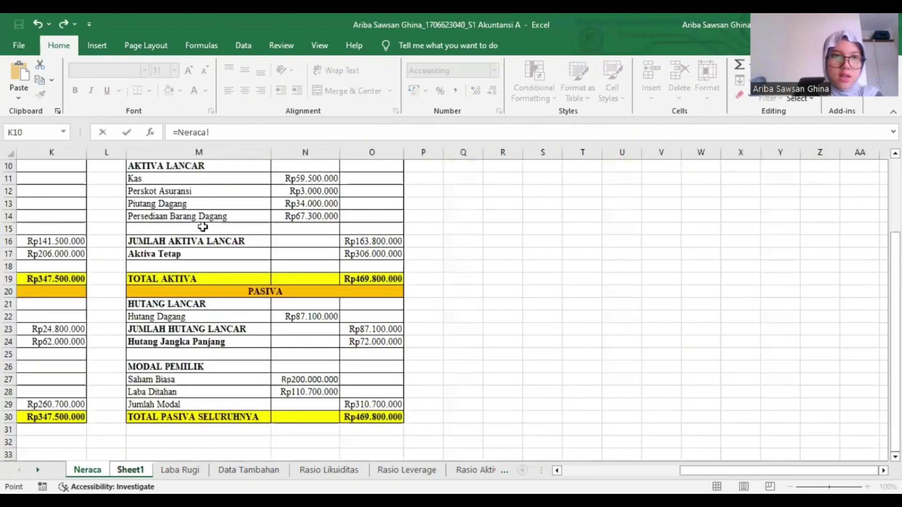
{"action": "scroll", "coordinate": [291, 229], "scroll_direction": "up", "scroll_amount": 1}
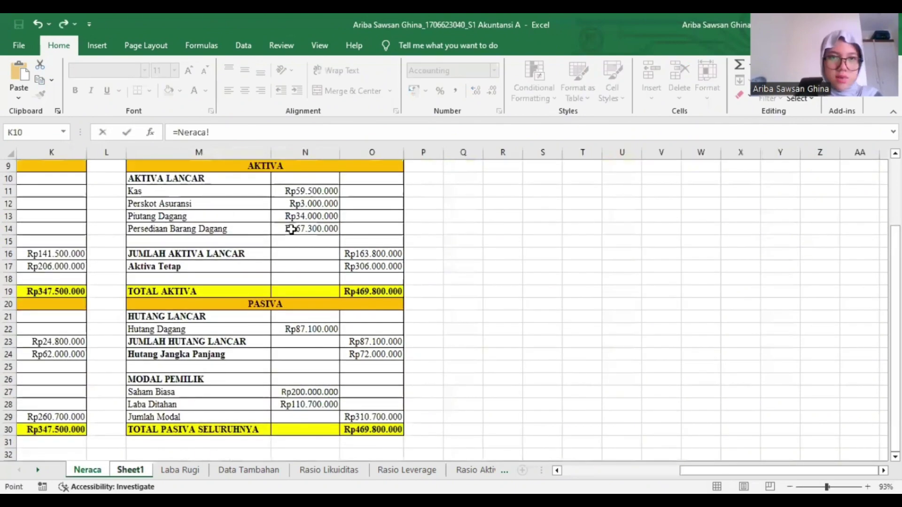
{"action": "left_click", "coordinate": [291, 230]}
{"action": "key", "text": "Return"}
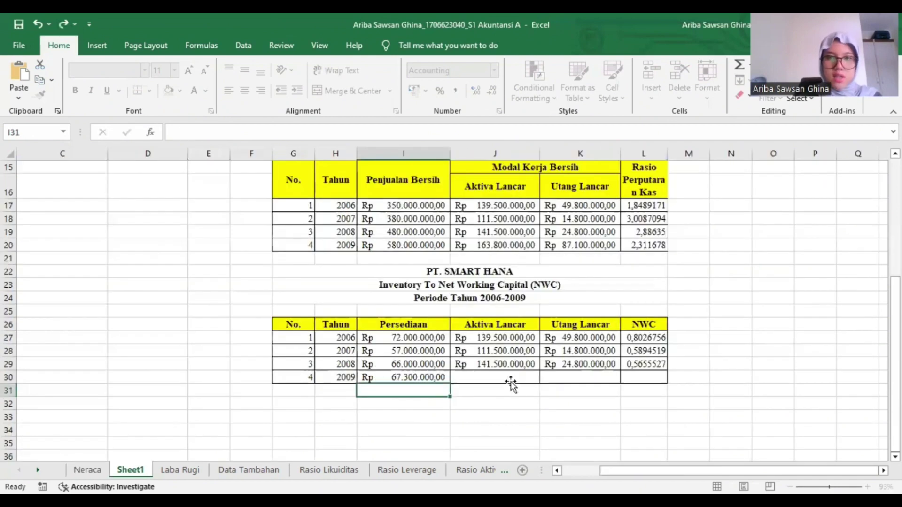
Step: Link the 2009 Aktiva Lancar cell J30 of the NWC table to JUMLAH AKTIVA LANCAR in Neraca!O16
{"action": "left_click", "coordinate": [510, 381]}
{"action": "type", "text": "="}
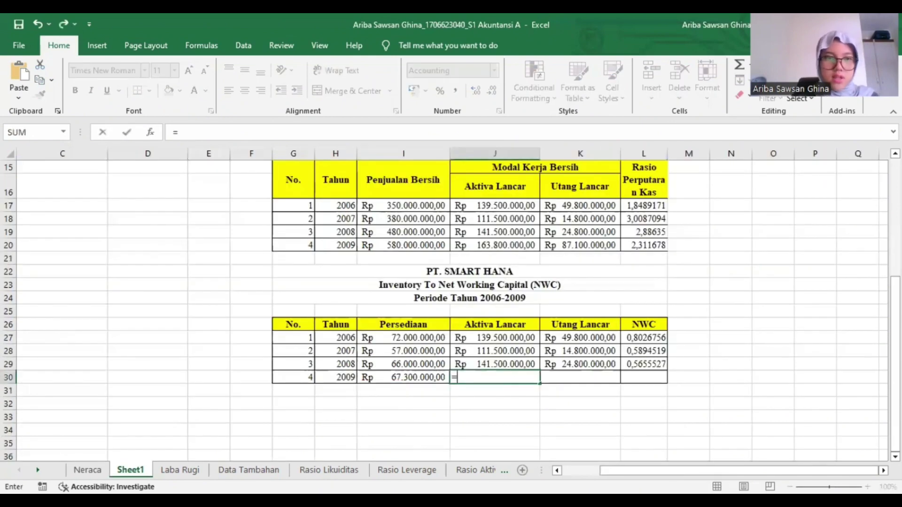
{"action": "key", "text": "ctrl+Page_Up"}
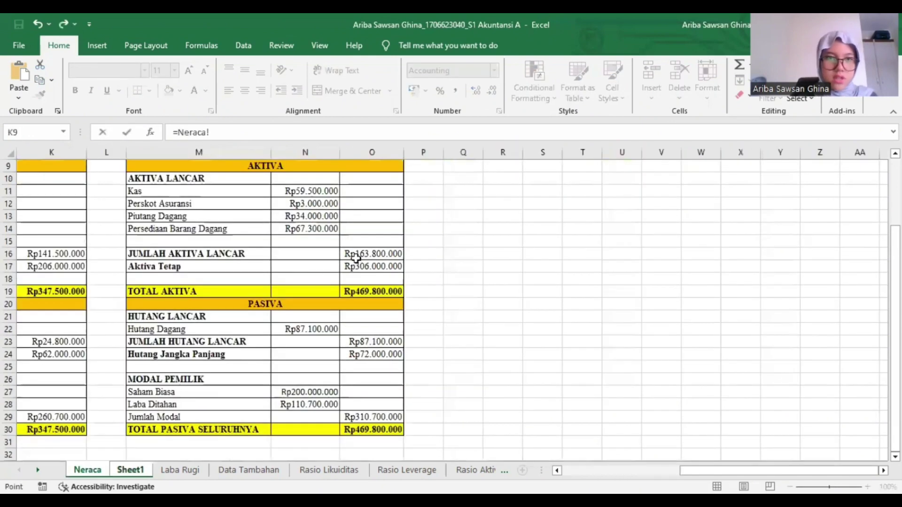
{"action": "left_click", "coordinate": [356, 258]}
{"action": "key", "text": "Return"}
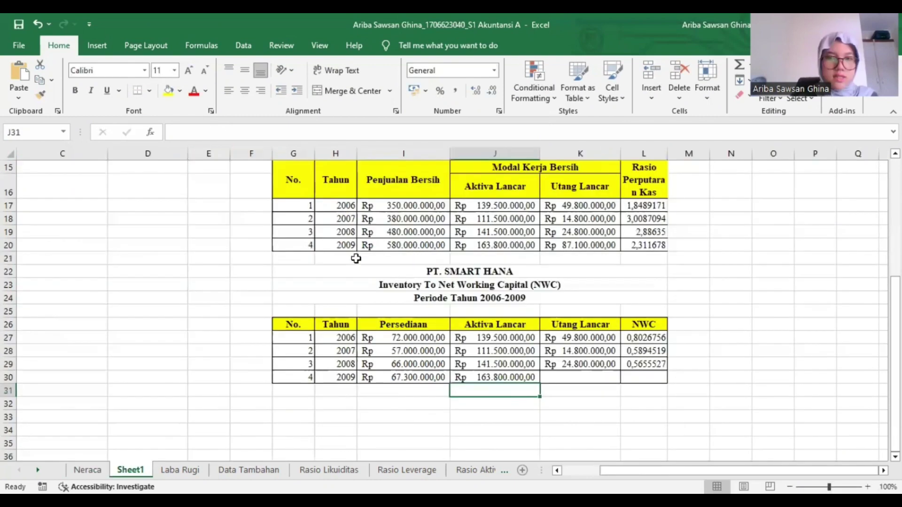
Step: Link the 2009 Utang Lancar cell K30 of the NWC table to JUMLAH HUTANG LANCAR in Neraca!O23
{"action": "left_click", "coordinate": [571, 377]}
{"action": "type", "text": "="}
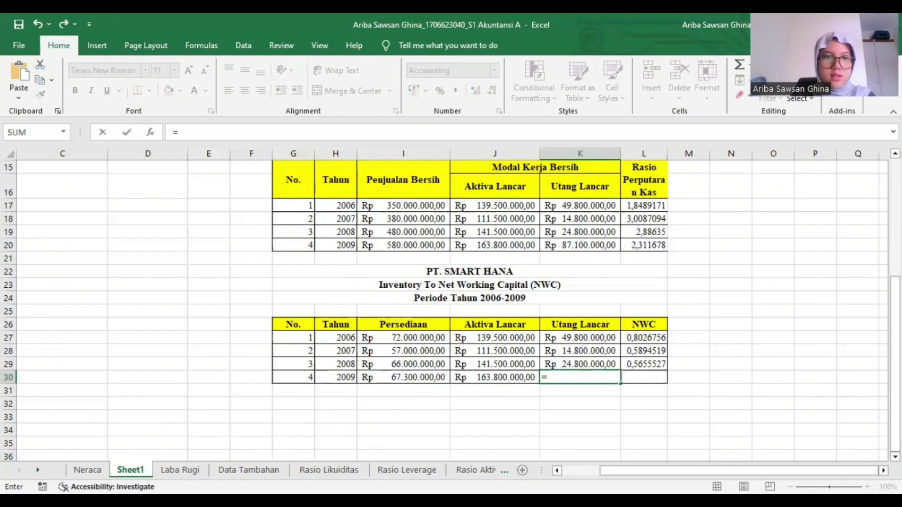
{"action": "left_click", "coordinate": [89, 470]}
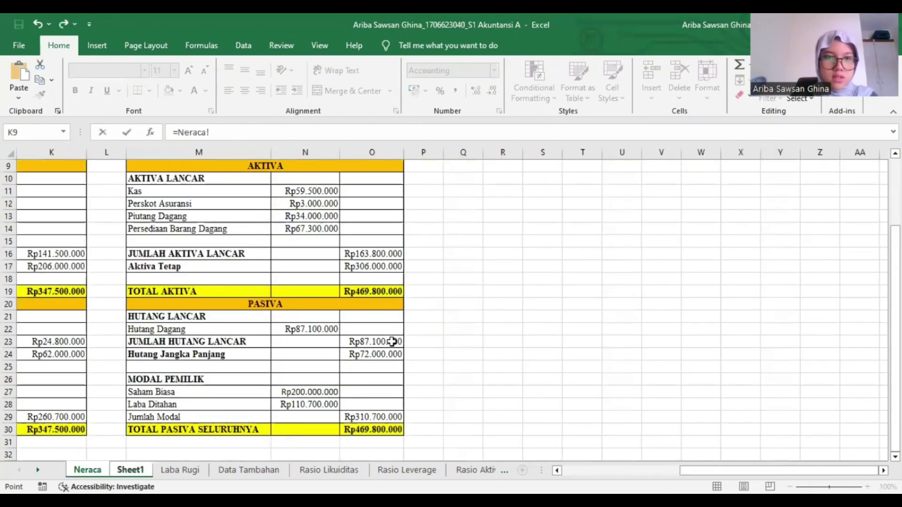
{"action": "left_click", "coordinate": [392, 342]}
{"action": "key", "text": "Return"}
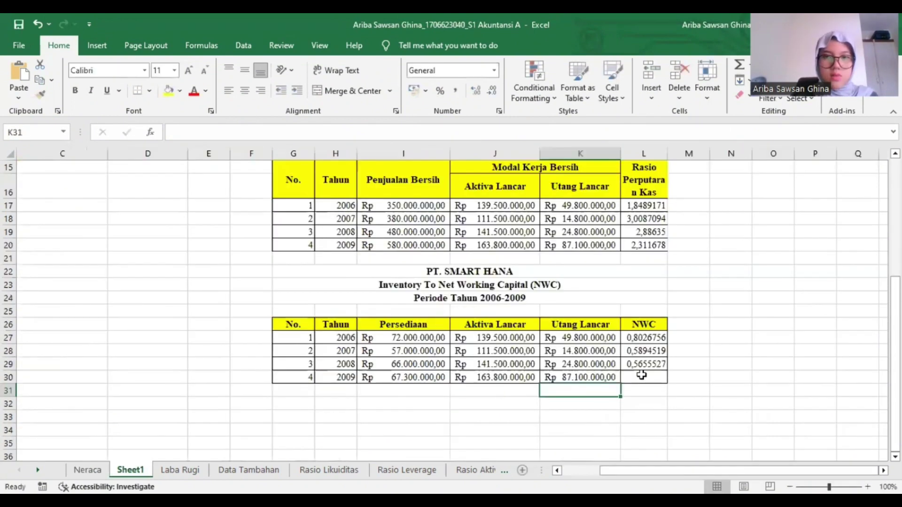
Step: Calculate the 2009 NWC ratio in L30 with the formula =I30/(J30-K30)
{"action": "left_click", "coordinate": [643, 376]}
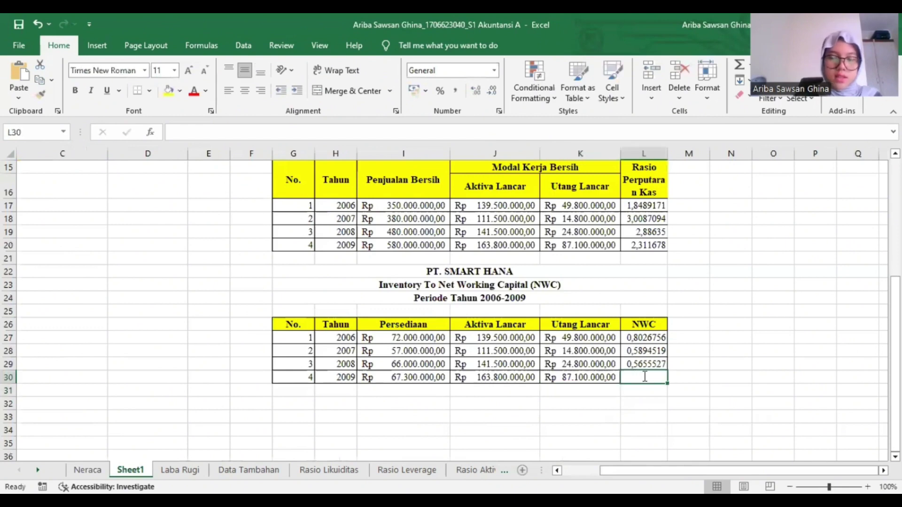
{"action": "type", "text": "="}
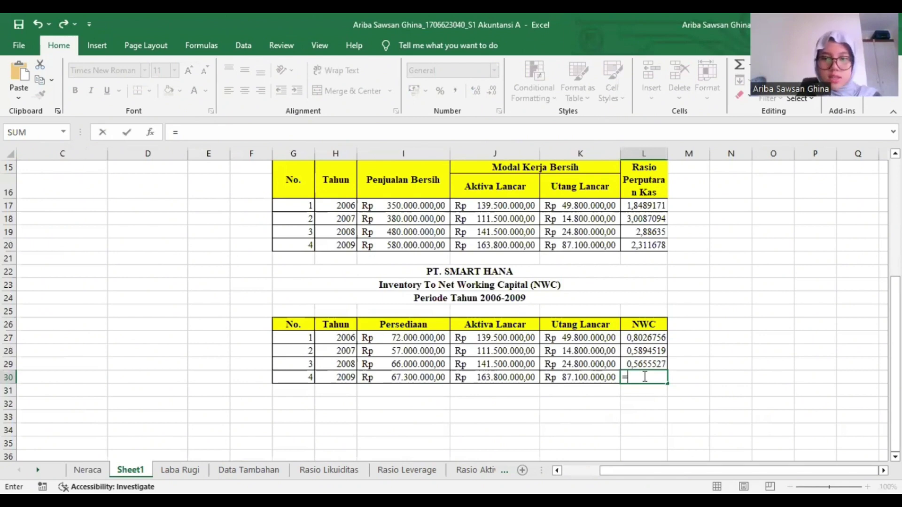
{"action": "left_click", "coordinate": [431, 377]}
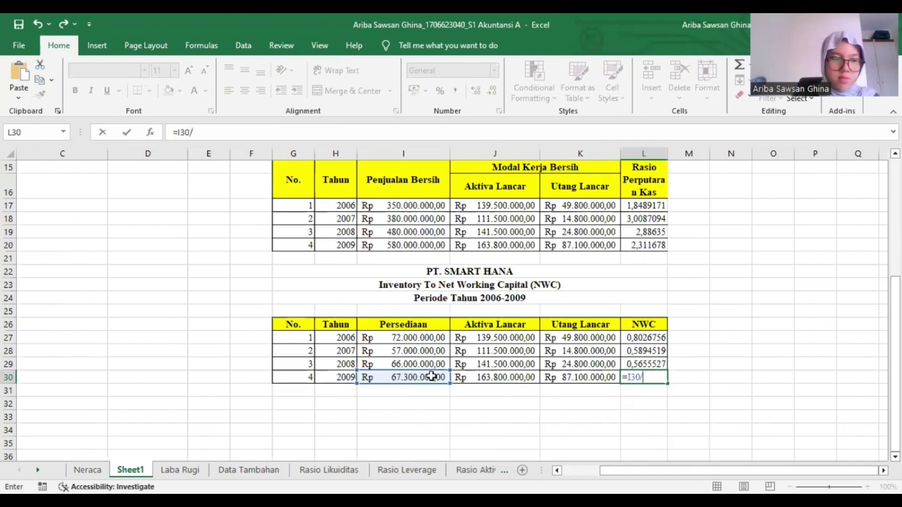
{"action": "left_click", "coordinate": [491, 379]}
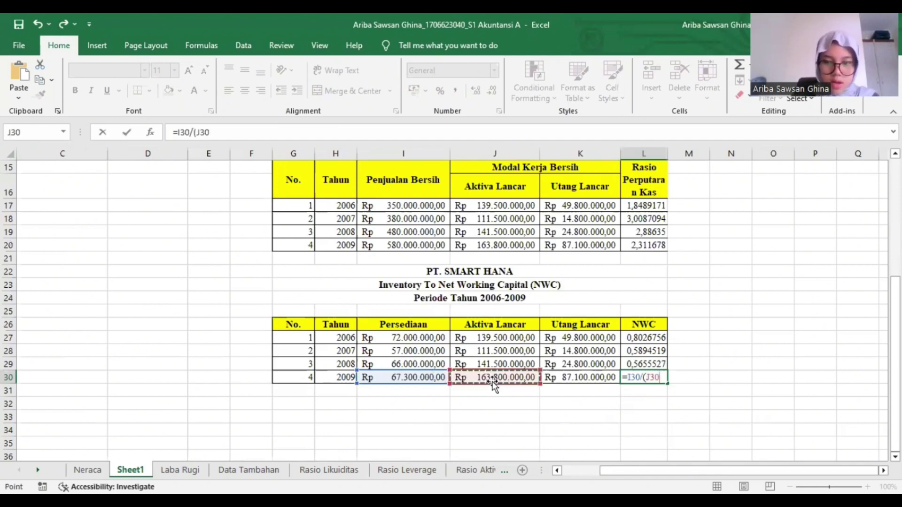
{"action": "type", "text": "-"}
{"action": "left_click", "coordinate": [595, 379]}
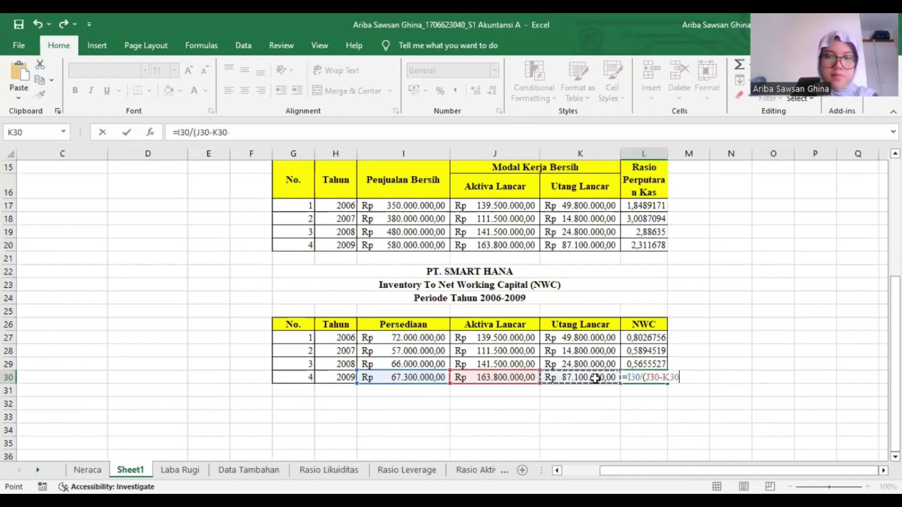
{"action": "type", "text": ")"}
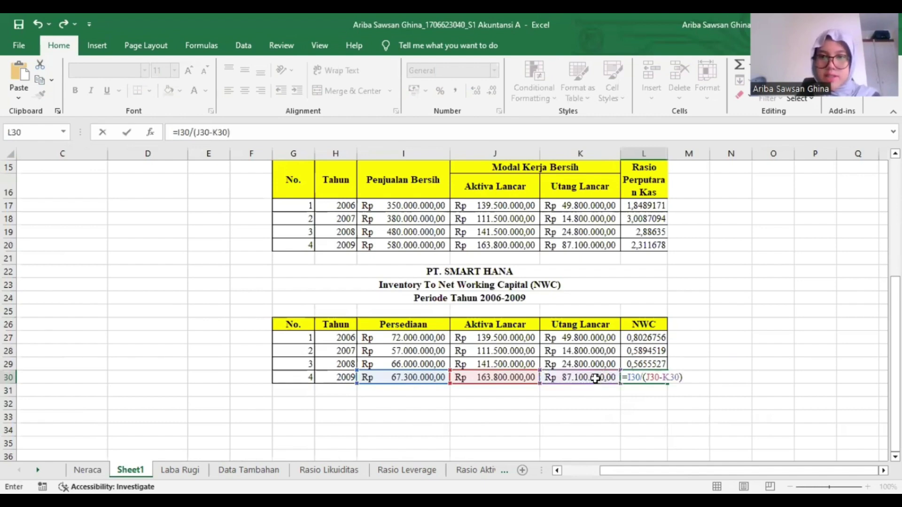
{"action": "key", "text": "Return"}
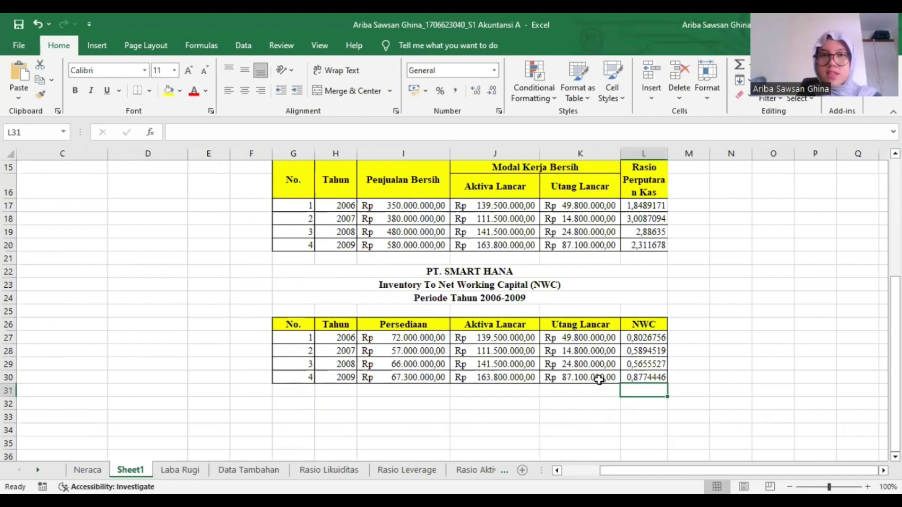
{"action": "scroll", "coordinate": [599, 379], "scroll_direction": "up", "scroll_amount": 5}
{"action": "scroll", "coordinate": [599, 379], "scroll_direction": "left", "scroll_amount": 1}
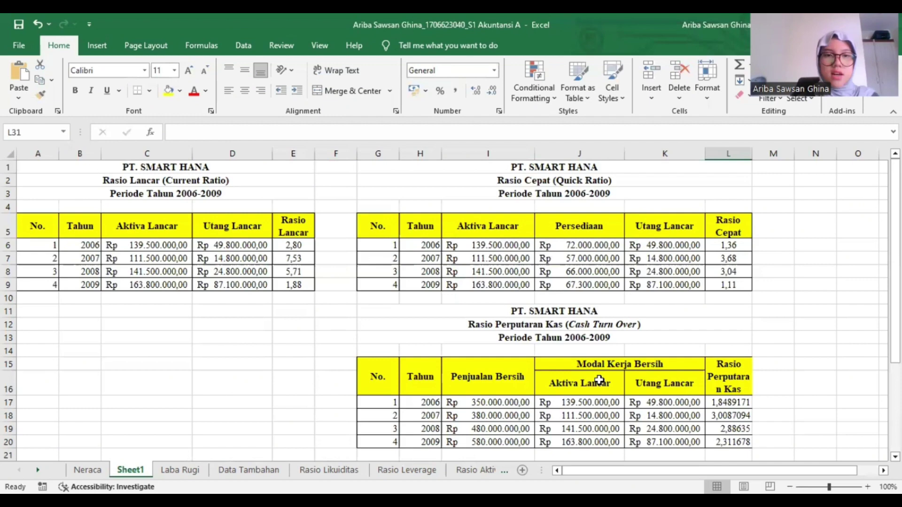
{"action": "scroll", "coordinate": [598, 379], "scroll_direction": "left", "scroll_amount": 1}
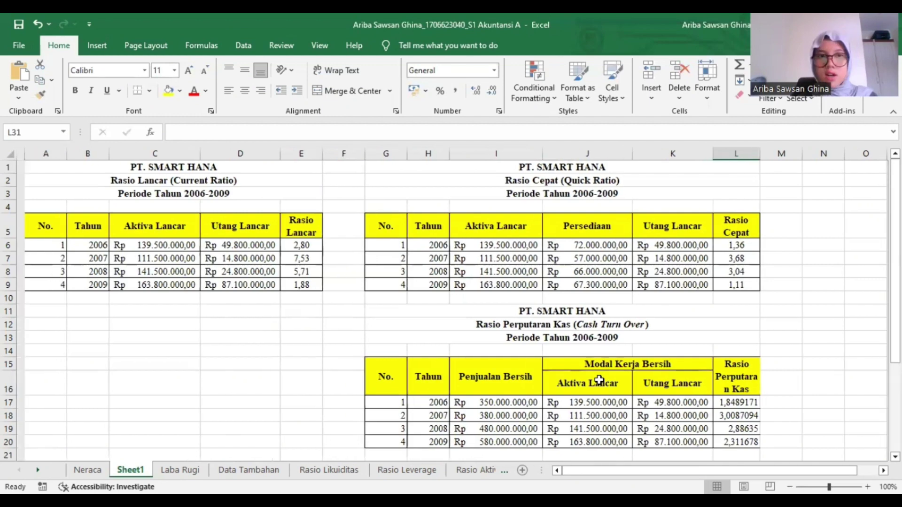
{"action": "scroll", "coordinate": [599, 379], "scroll_direction": "right", "scroll_amount": 1}
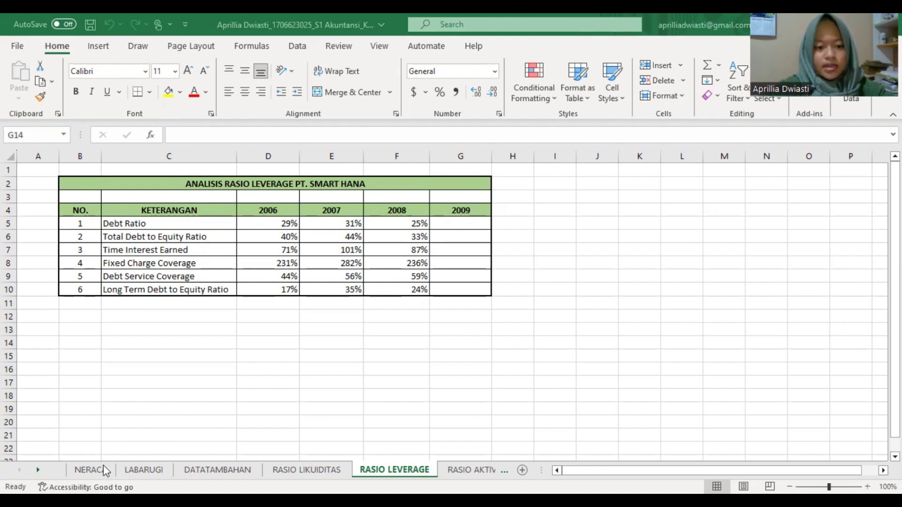
Step: Calculate the 2009 Debt Ratio in G5 of the RASIO LEVERAGE sheet with =(NERACA!H15+NERACA!H16)/NERACA!H12
{"action": "left_click", "coordinate": [115, 467]}
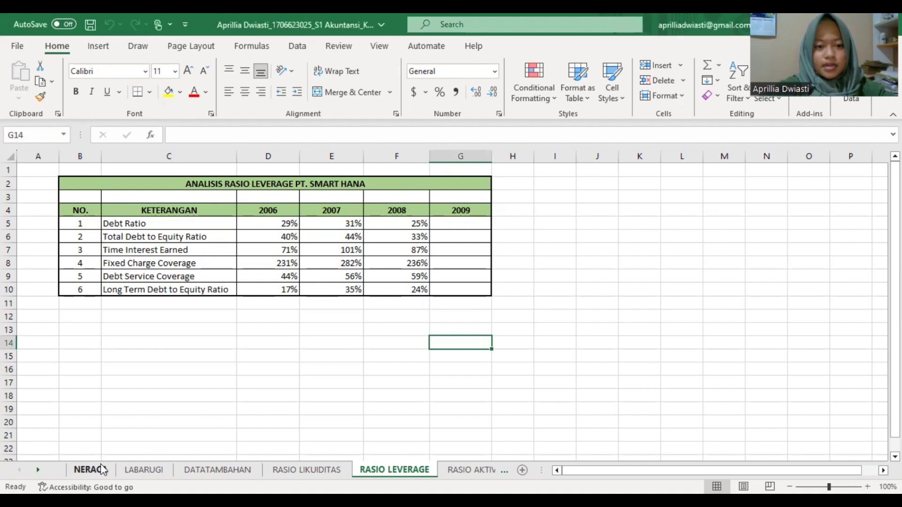
{"action": "left_click", "coordinate": [89, 470]}
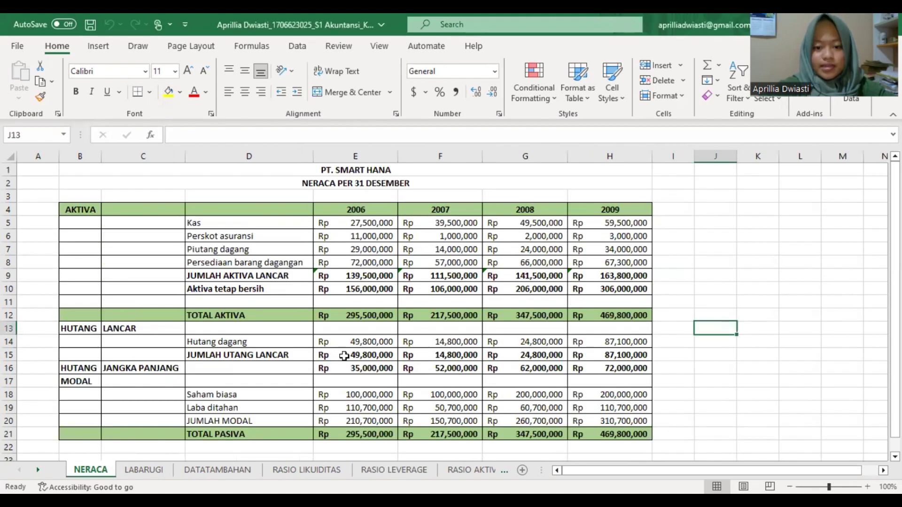
{"action": "left_click", "coordinate": [394, 470]}
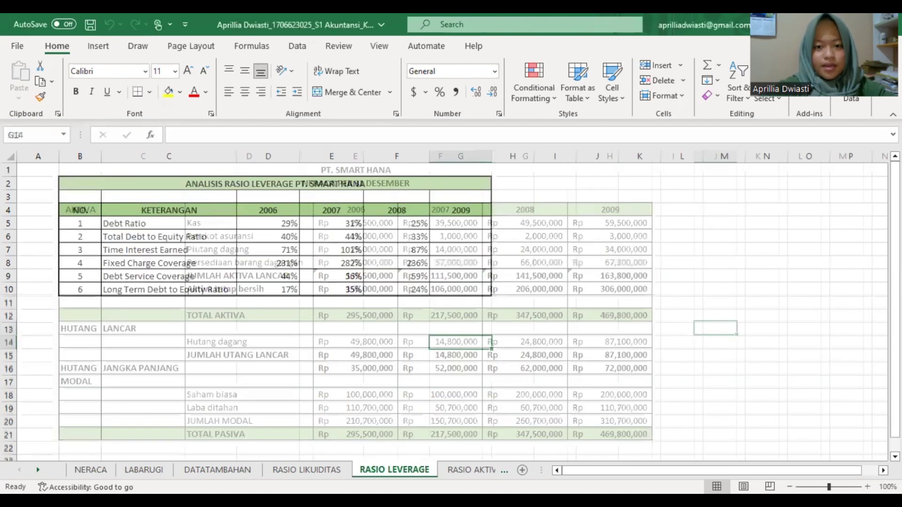
{"action": "left_click", "coordinate": [472, 220]}
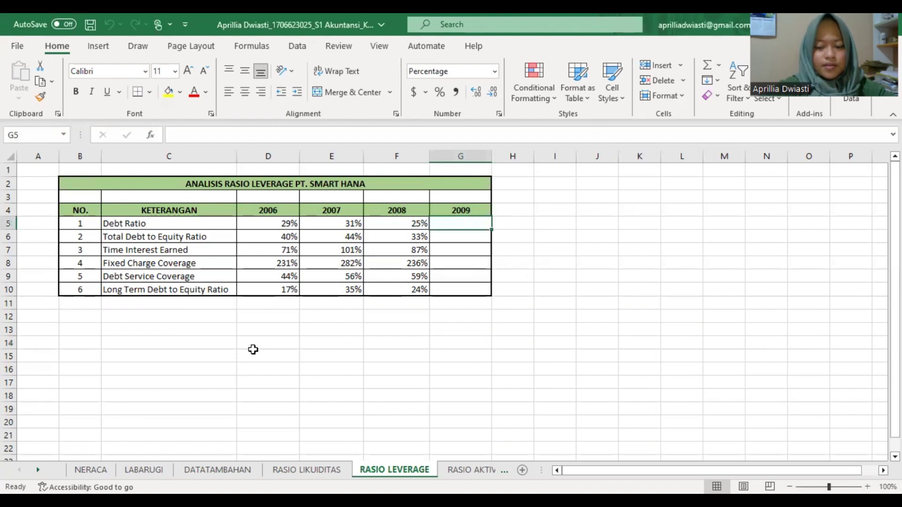
{"action": "type", "text": "="}
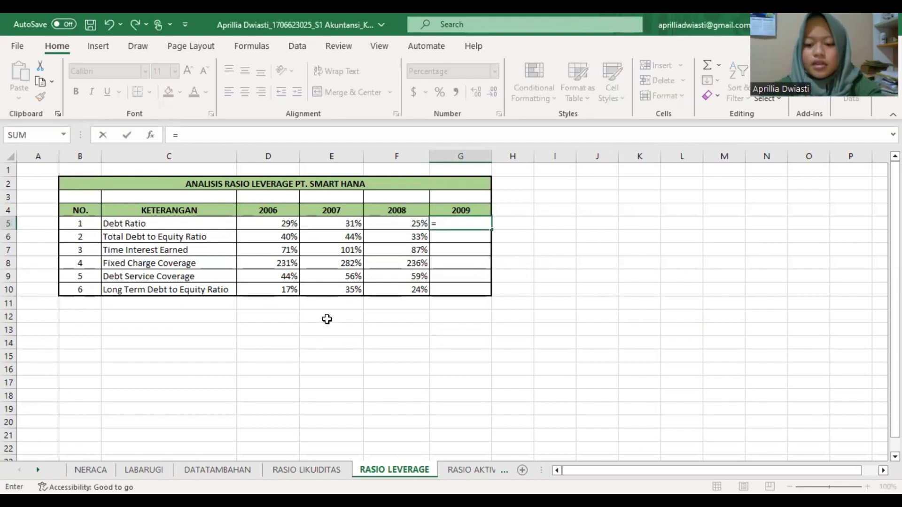
{"action": "type", "text": "("}
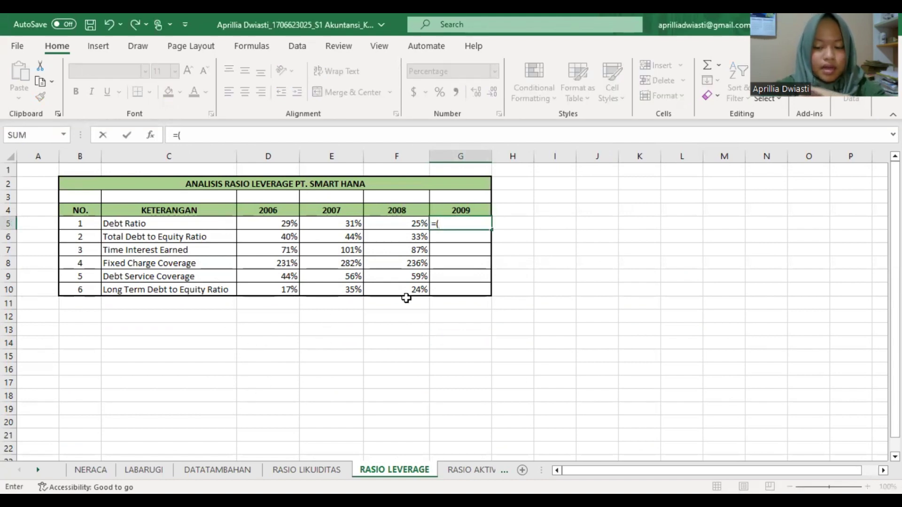
{"action": "left_click", "coordinate": [94, 470]}
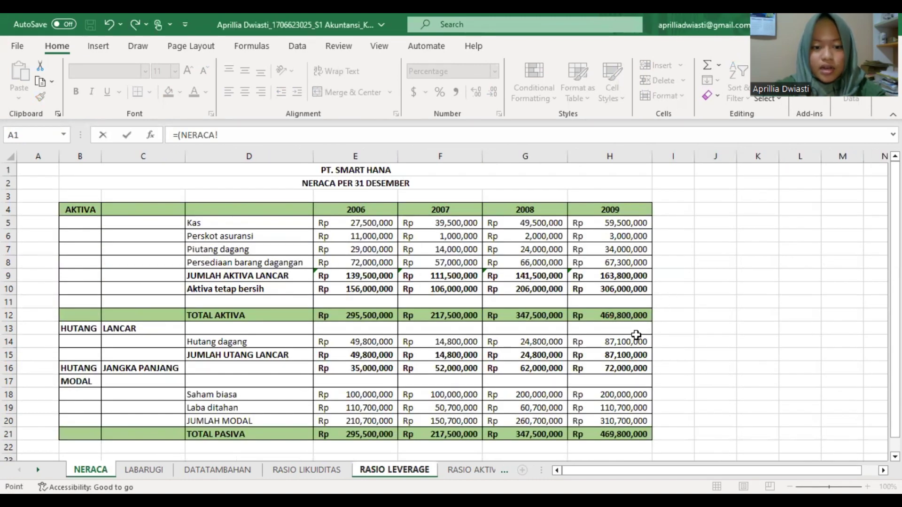
{"action": "left_click", "coordinate": [631, 352]}
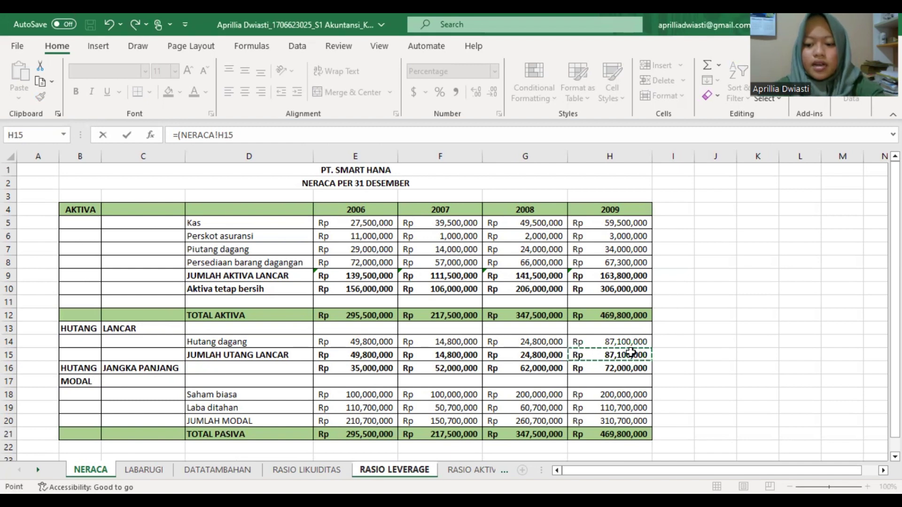
{"action": "type", "text": "+"}
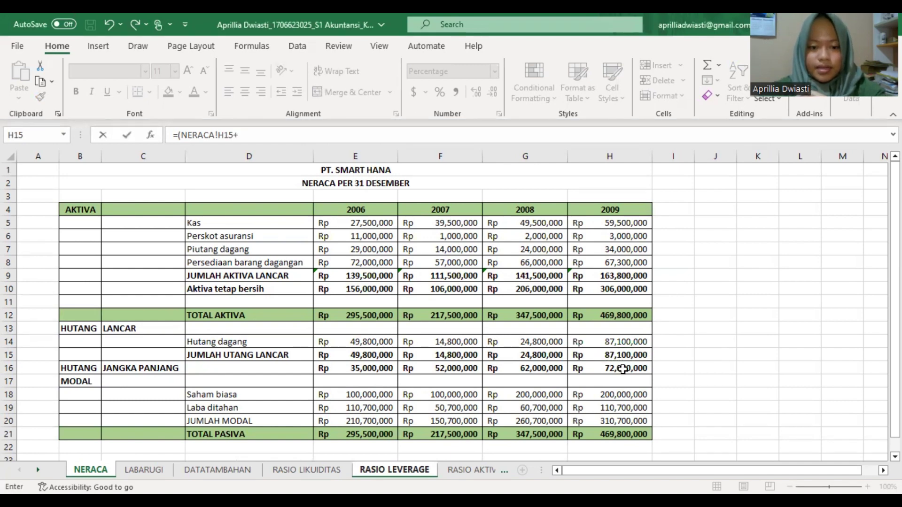
{"action": "left_click", "coordinate": [627, 370]}
{"action": "type", "text": ")"}
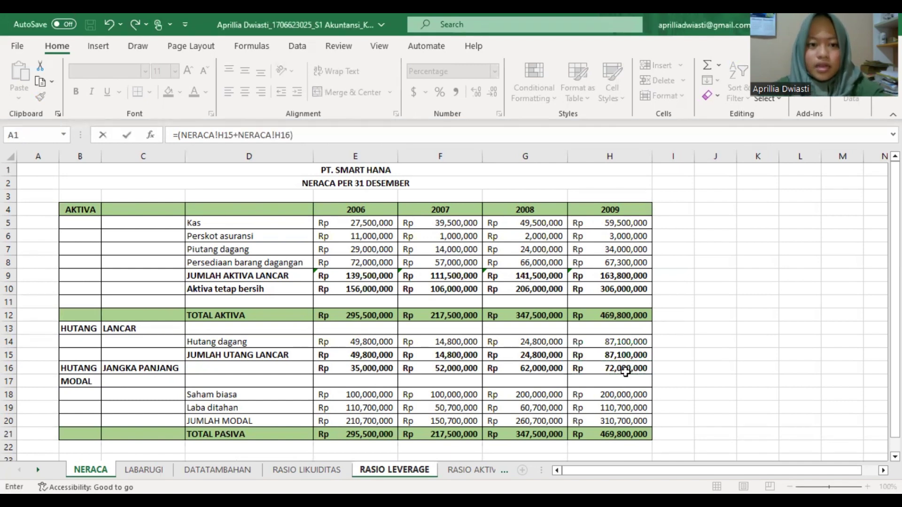
{"action": "type", "text": "/"}
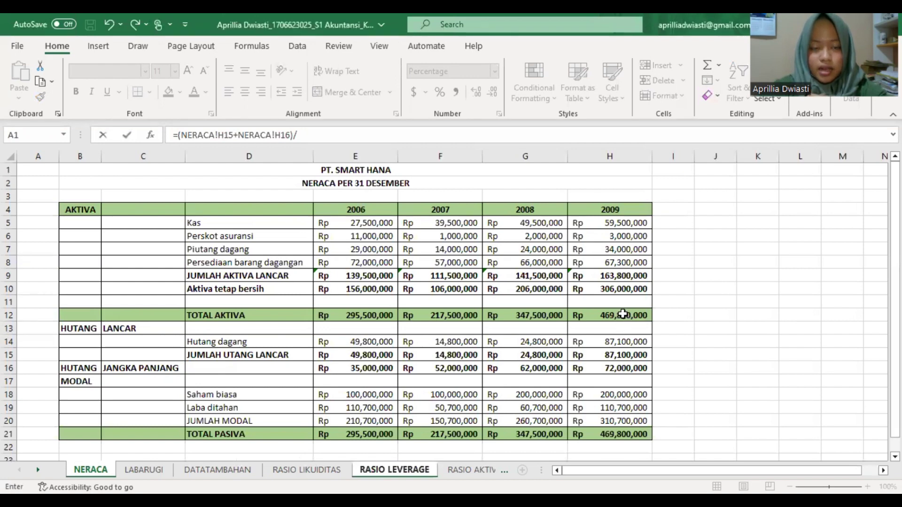
{"action": "left_click", "coordinate": [622, 314]}
{"action": "key", "text": "Return"}
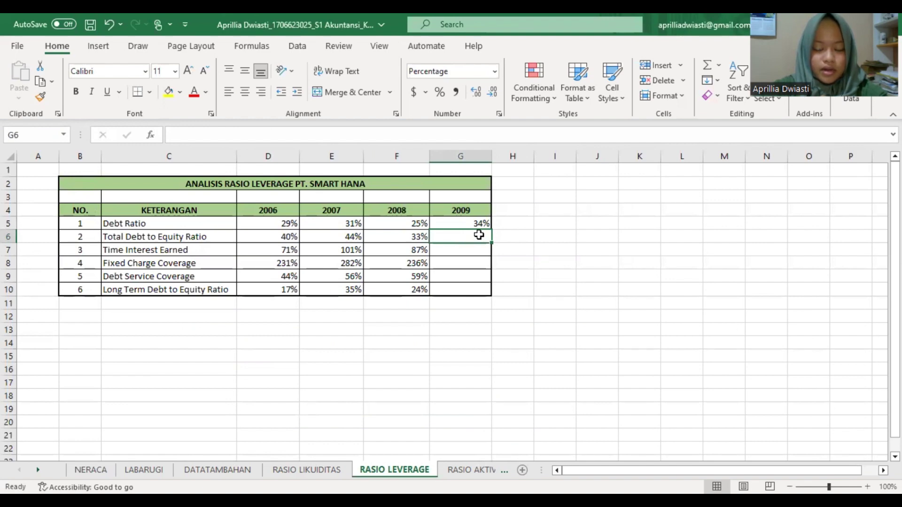
Step: Calculate the 2009 Total Debt to Equity Ratio in G6 with =(NERACA!H15+NERACA!H16)/NERACA!H20
{"action": "type", "text": "="}
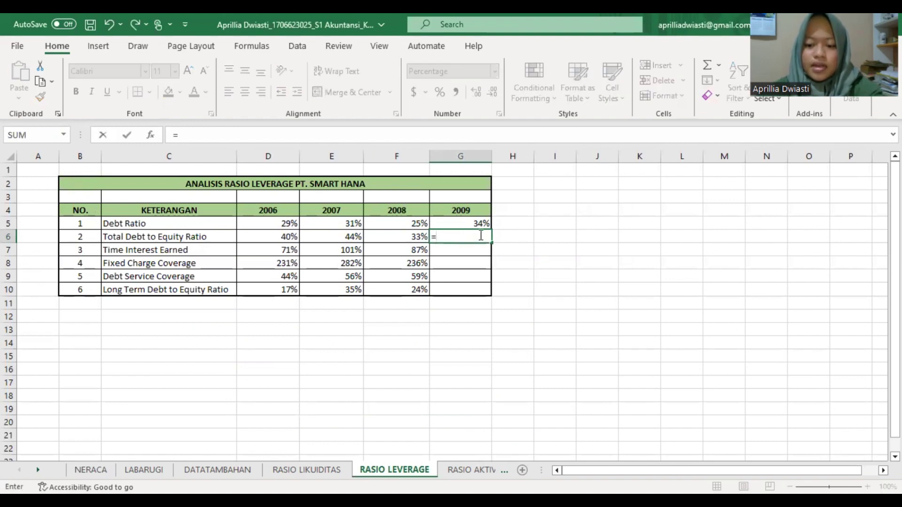
{"action": "type", "text": "("}
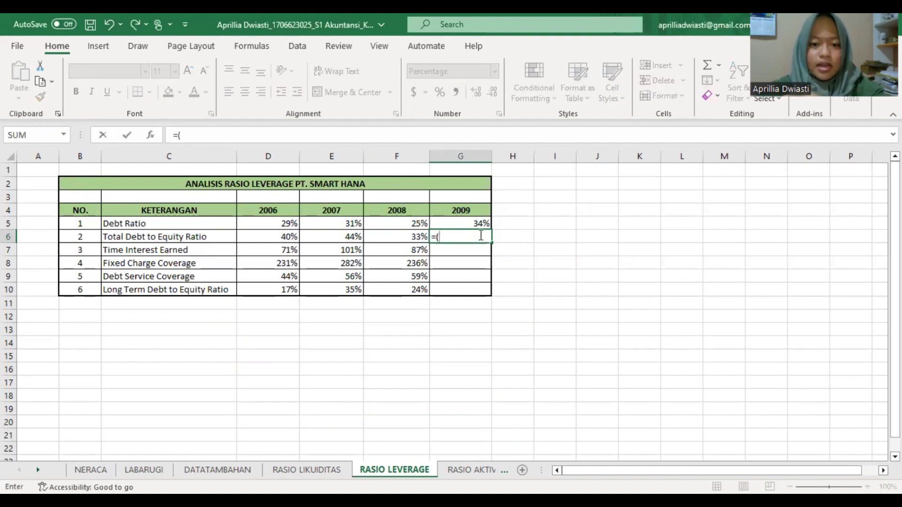
{"action": "left_click", "coordinate": [90, 470]}
{"action": "left_click", "coordinate": [600, 351]}
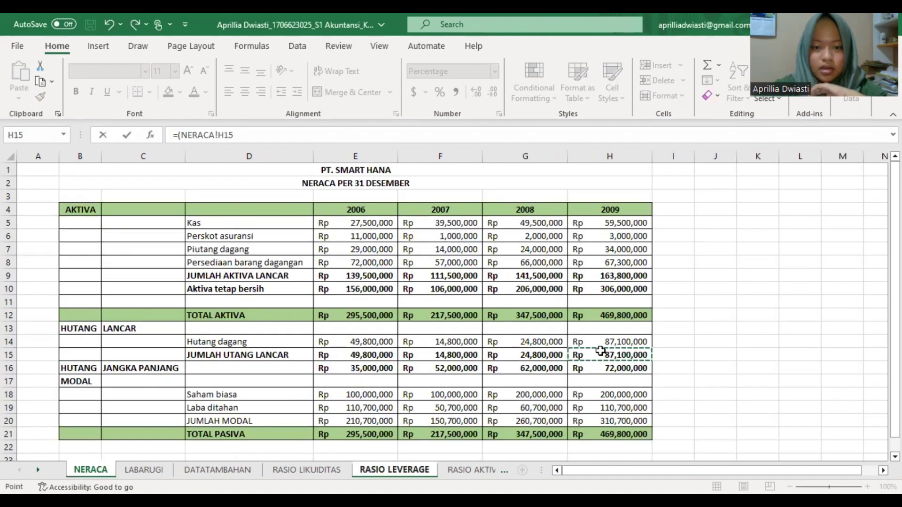
{"action": "type", "text": "+"}
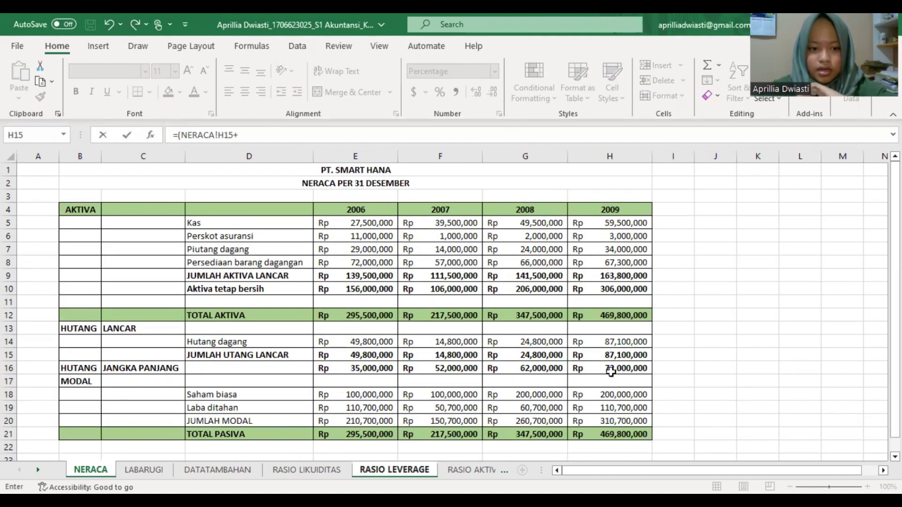
{"action": "left_click", "coordinate": [611, 371]}
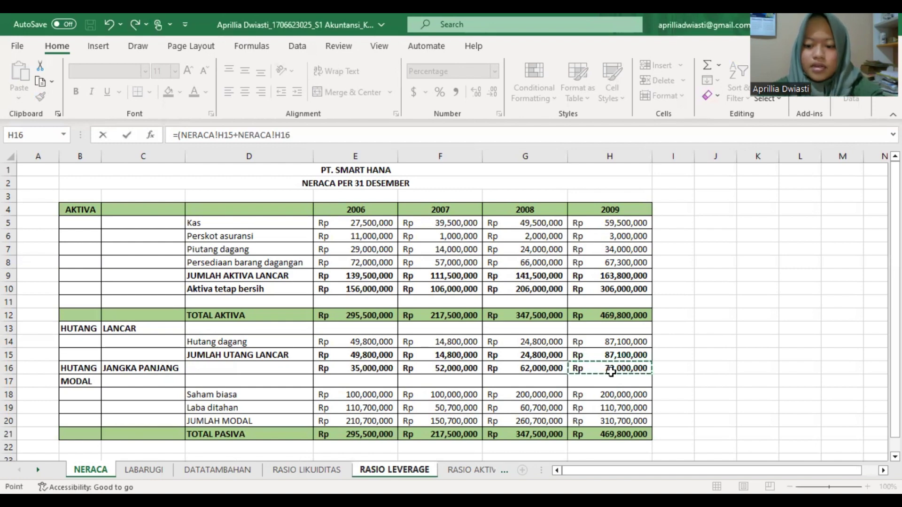
{"action": "type", "text": ")"}
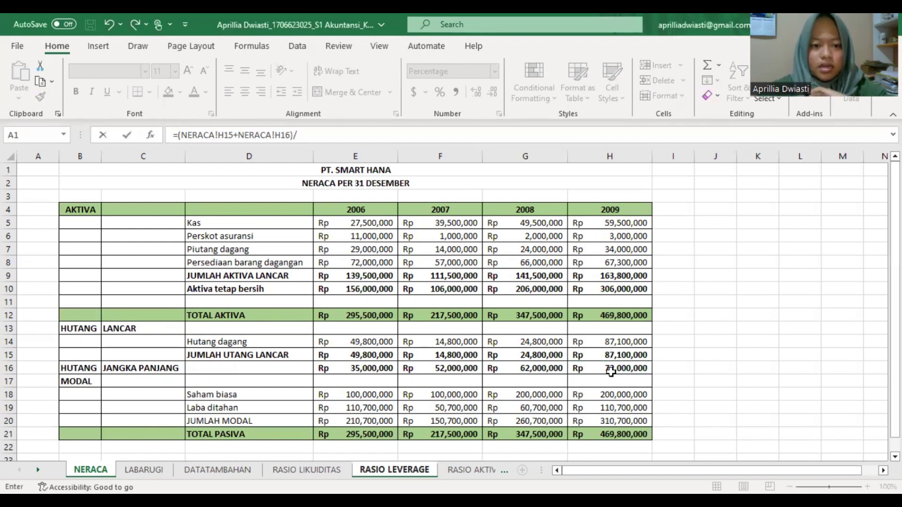
{"action": "type", "text": "/"}
{"action": "left_click", "coordinate": [639, 421]}
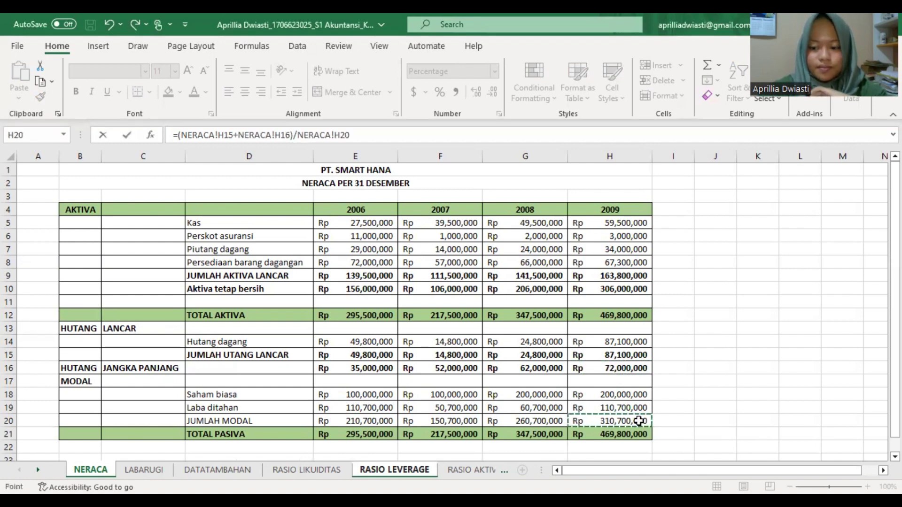
{"action": "key", "text": "Return"}
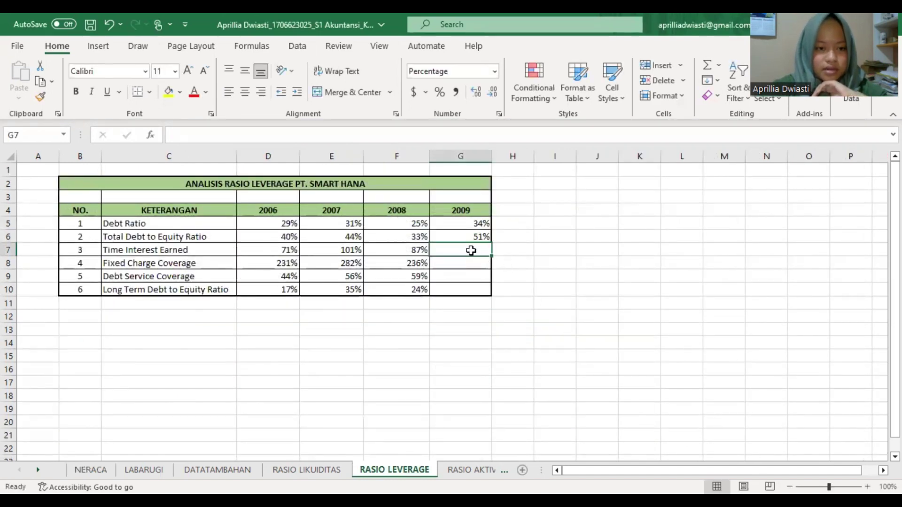
Step: Calculate the 2009 Time Interest Earned in G7 with the formula =LABARUGI!G11/LABARUGI!G12
{"action": "type", "text": "="}
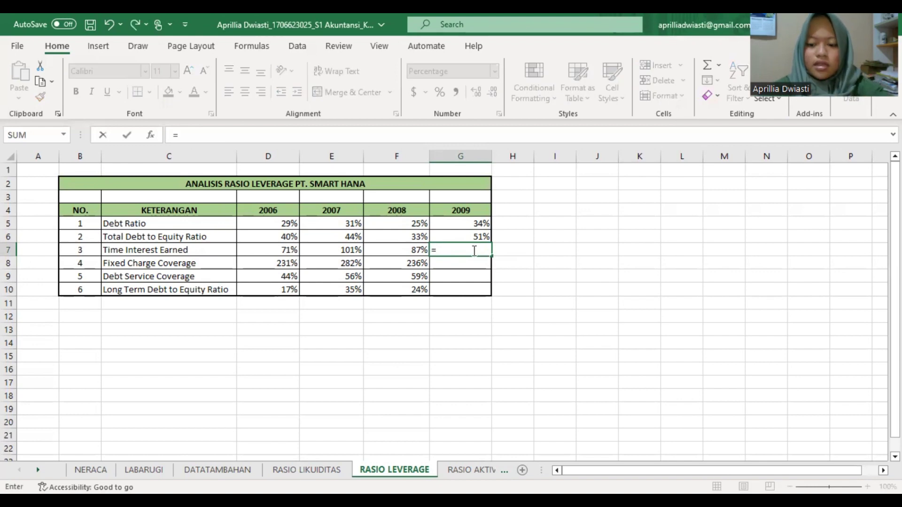
{"action": "type", "text": "("}
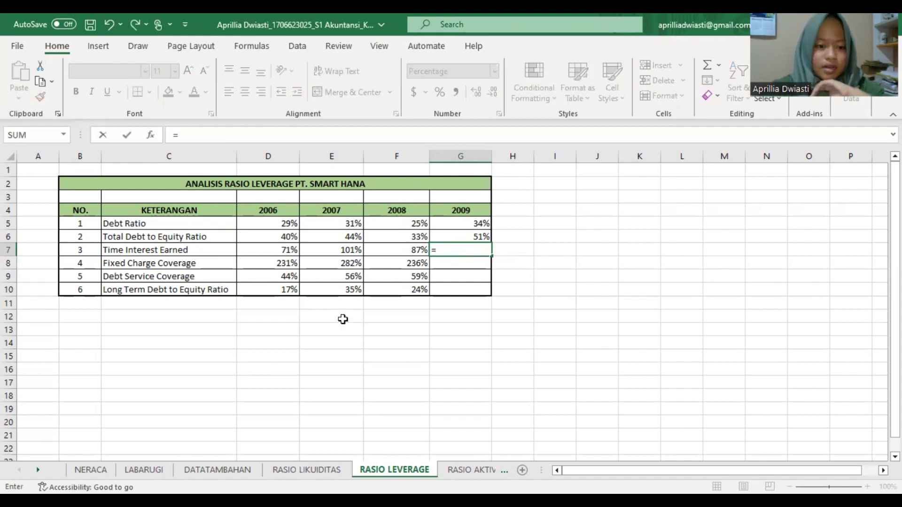
{"action": "left_click", "coordinate": [161, 470]}
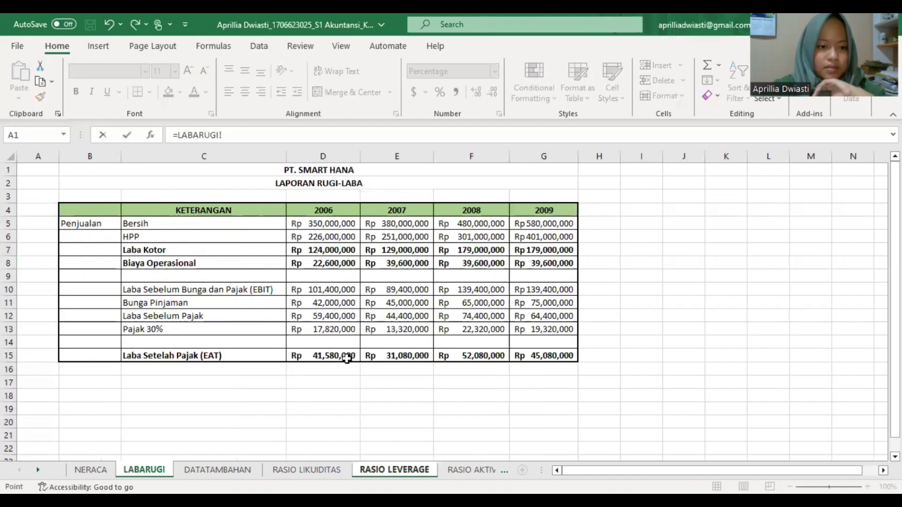
{"action": "left_click", "coordinate": [533, 302]}
{"action": "type", "text": "/"}
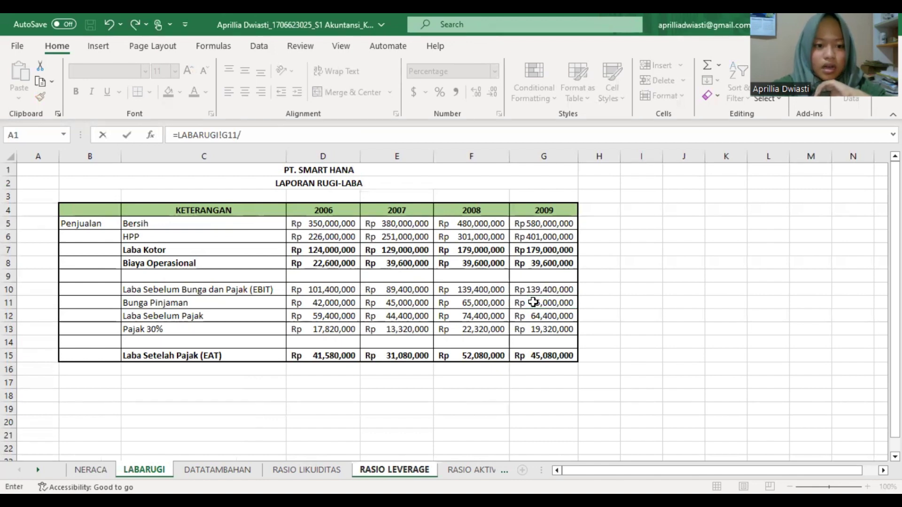
{"action": "left_click", "coordinate": [533, 315]}
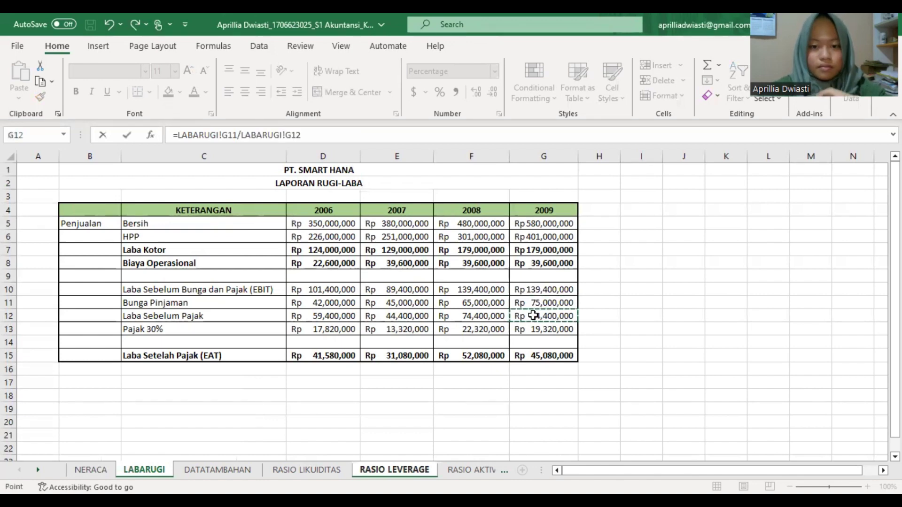
{"action": "key", "text": "Return"}
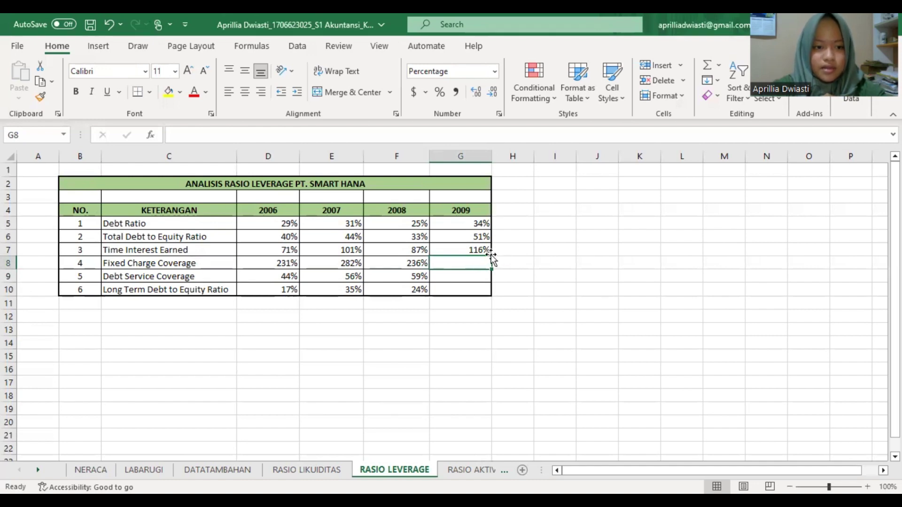
Step: Build the 2009 Fixed Charge Coverage formula in G8 as =(LABARUGI!G11+LABARUGI!G12+DATATAMBAHAN!D7)/LABARUGI!G12
{"action": "type", "text": "="}
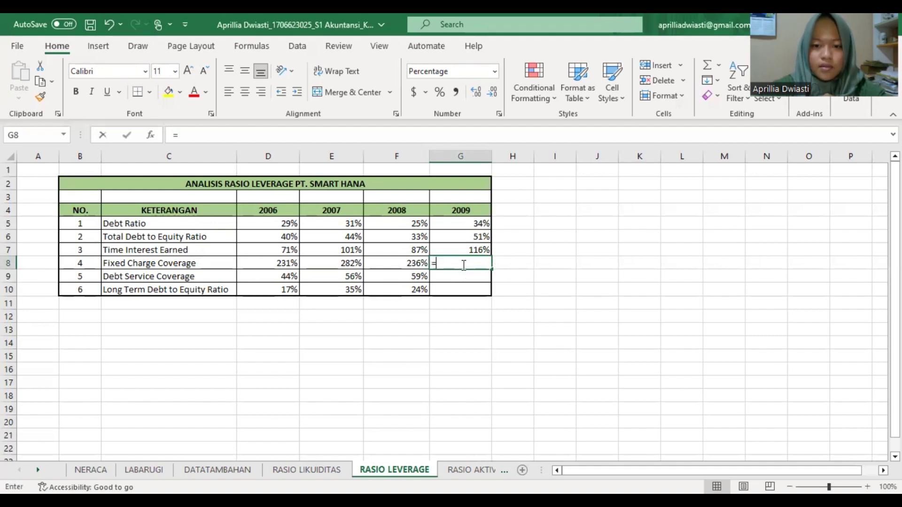
{"action": "type", "text": "("}
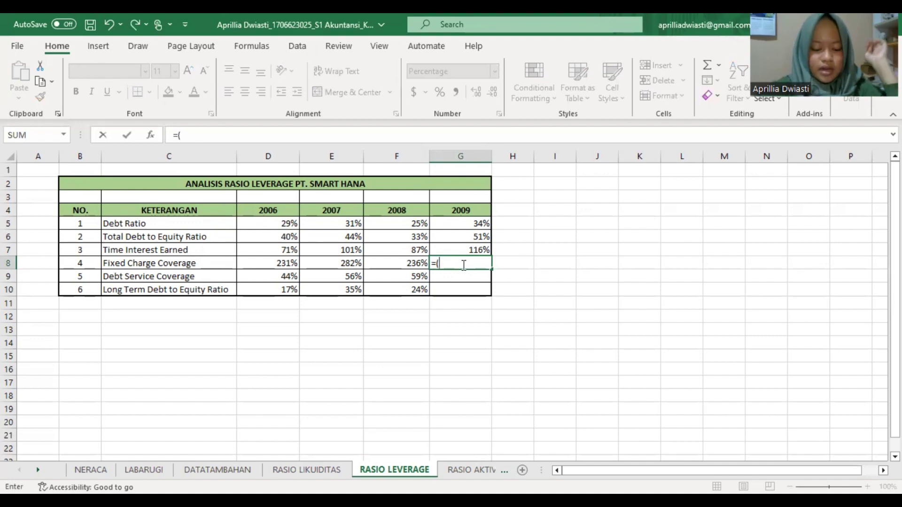
{"action": "left_click", "coordinate": [144, 469]}
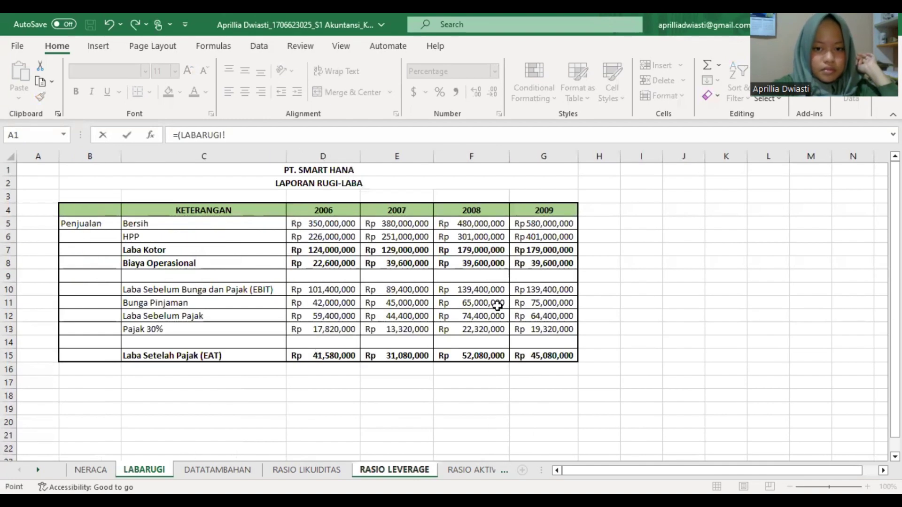
{"action": "left_click", "coordinate": [530, 302]}
{"action": "type", "text": "+"}
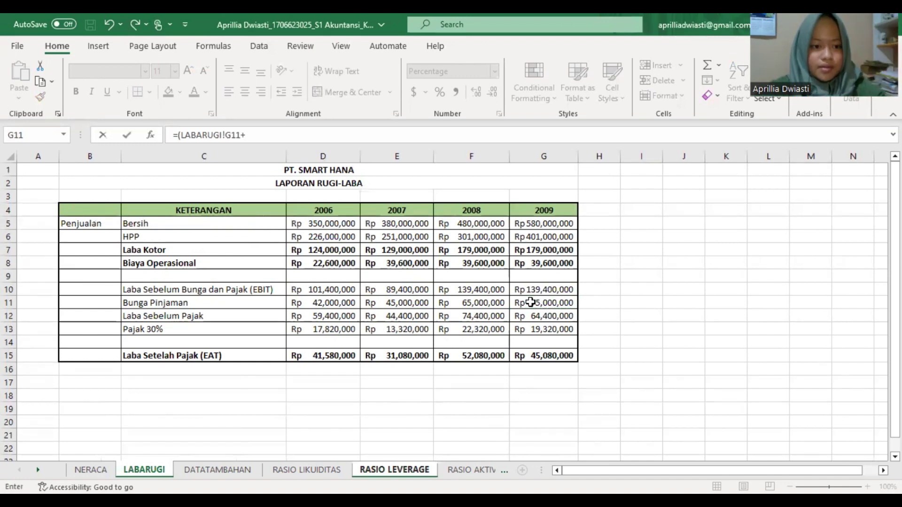
{"action": "left_click", "coordinate": [538, 314]}
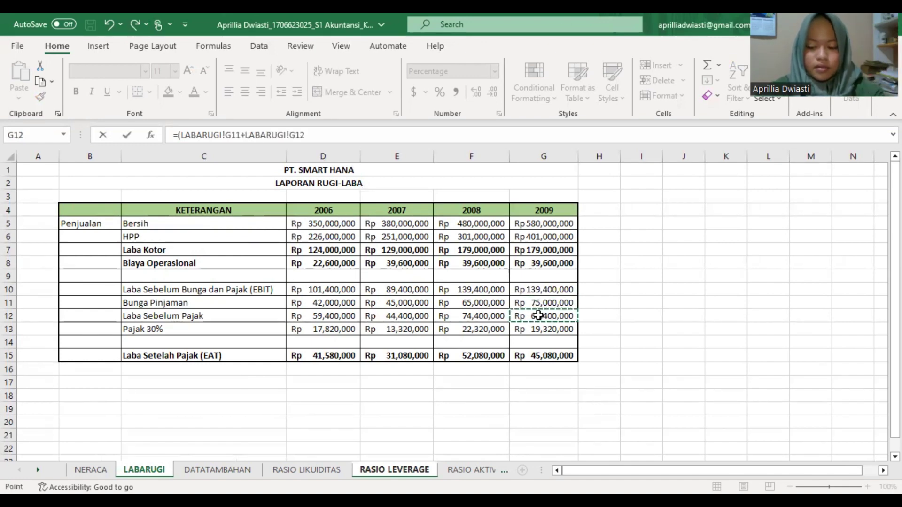
{"action": "type", "text": "+"}
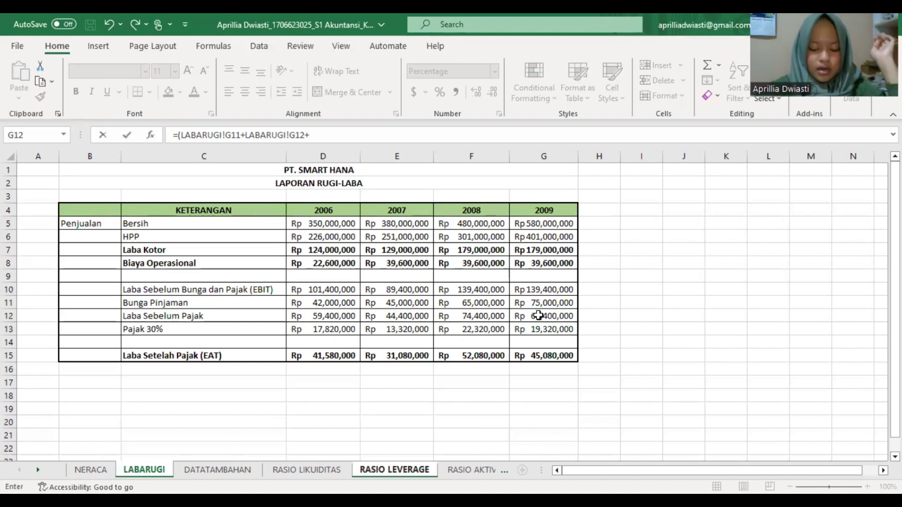
{"action": "left_click", "coordinate": [217, 470]}
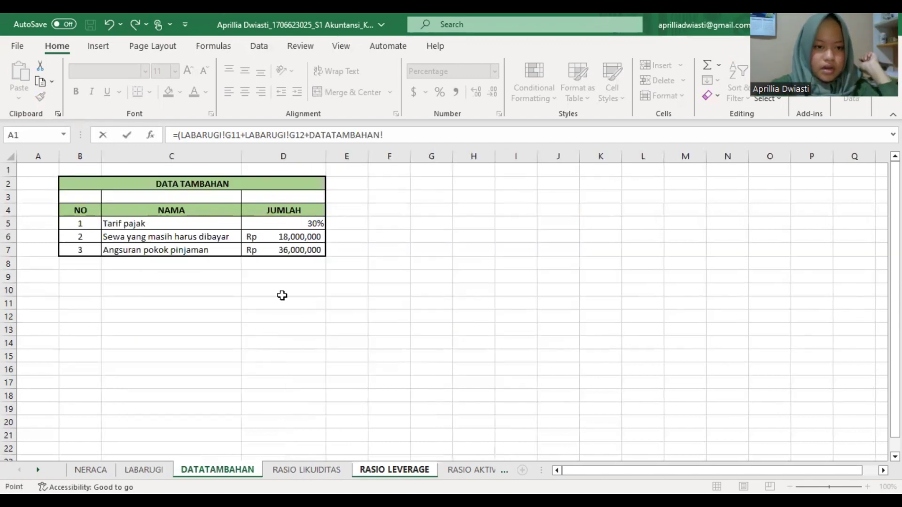
{"action": "left_click", "coordinate": [294, 251]}
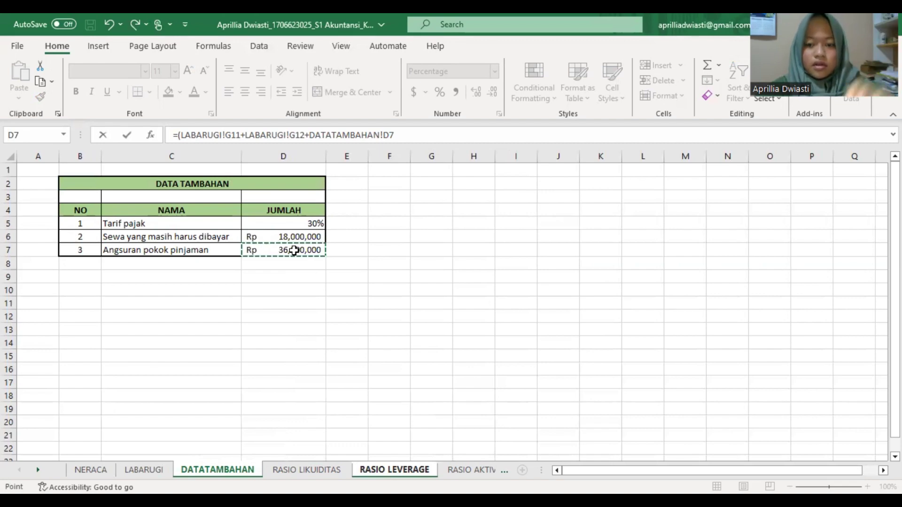
{"action": "type", "text": ")"}
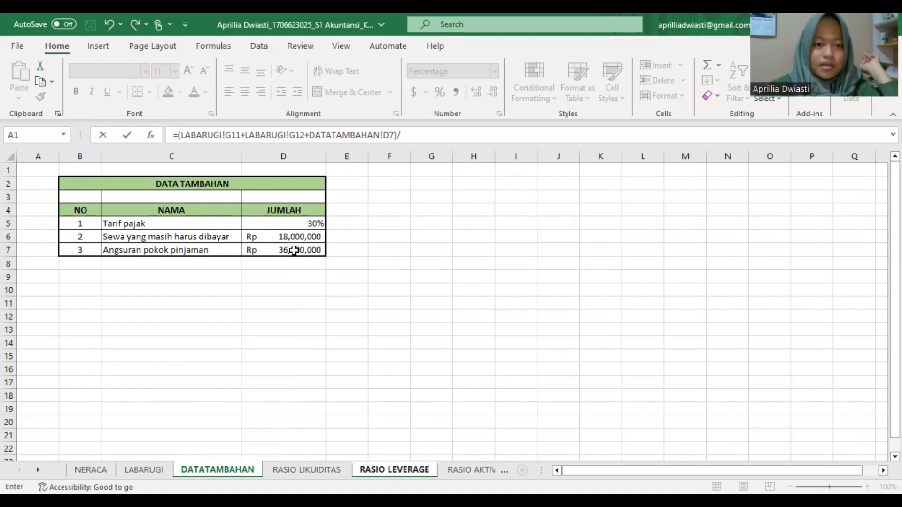
{"action": "type", "text": "/"}
{"action": "left_click", "coordinate": [152, 469]}
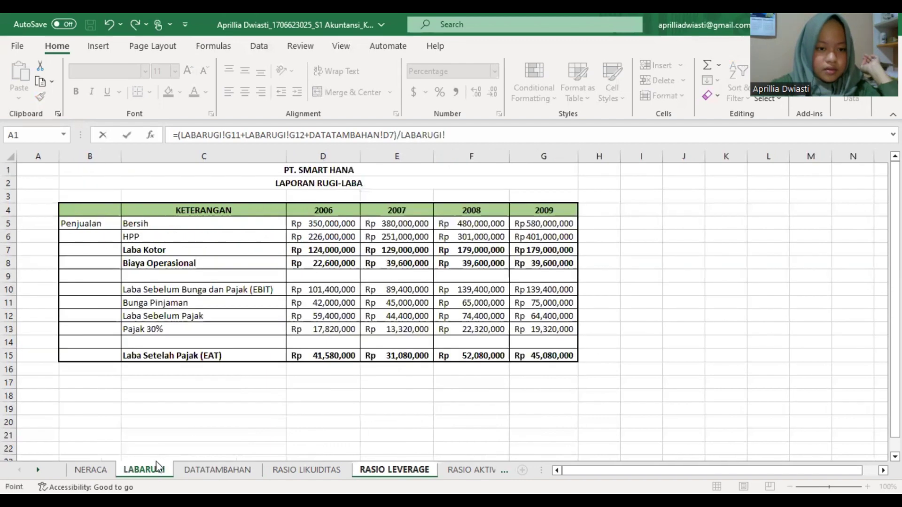
{"action": "left_click", "coordinate": [541, 314]}
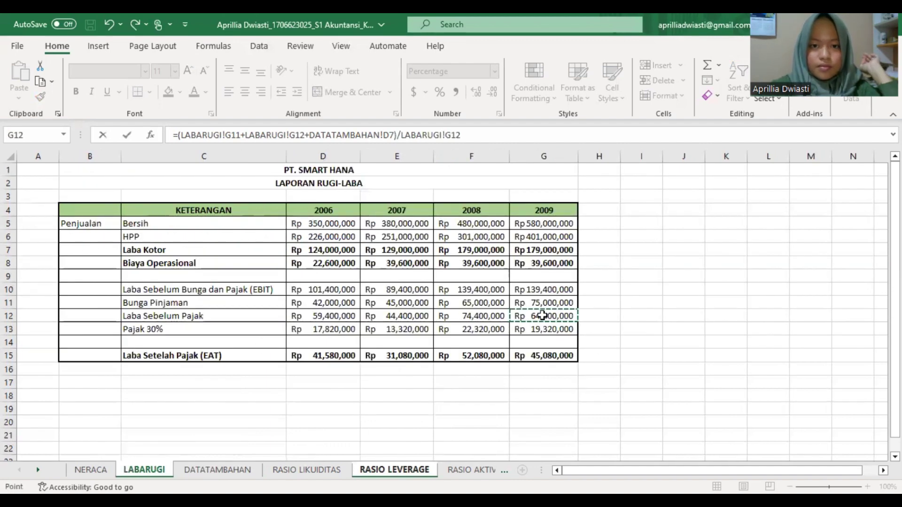
Step: Make the DATATAMBAHAN!D7 reference in the Fixed Charge Coverage formula absolute as $D$7 and enter the formula
{"action": "left_click", "coordinate": [384, 134]}
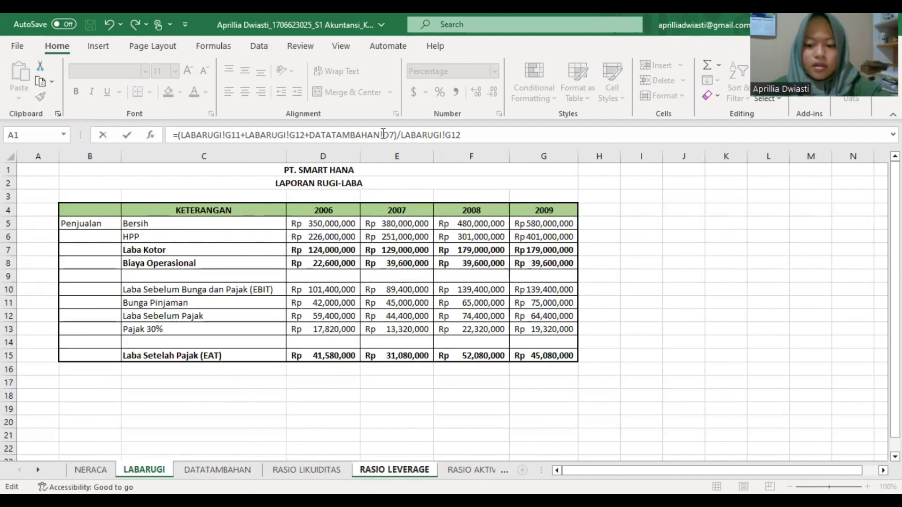
{"action": "type", "text": "$D"}
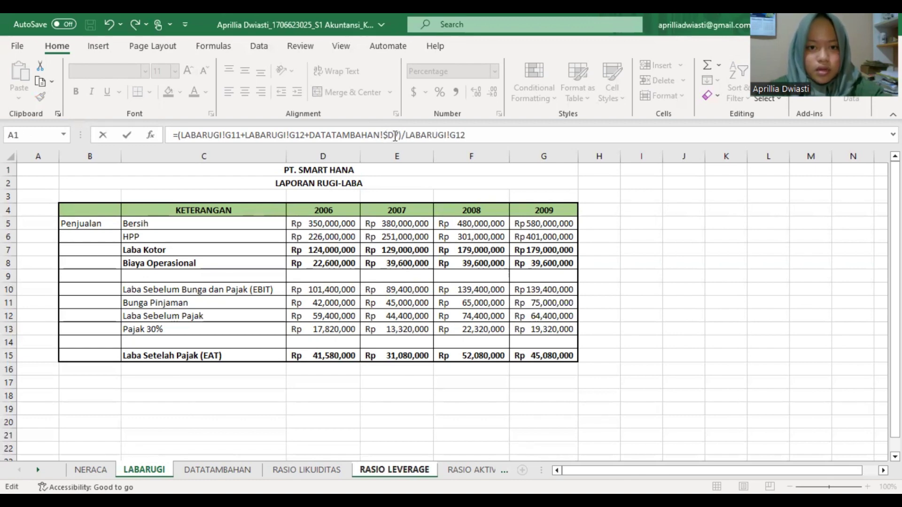
{"action": "type", "text": "47"}
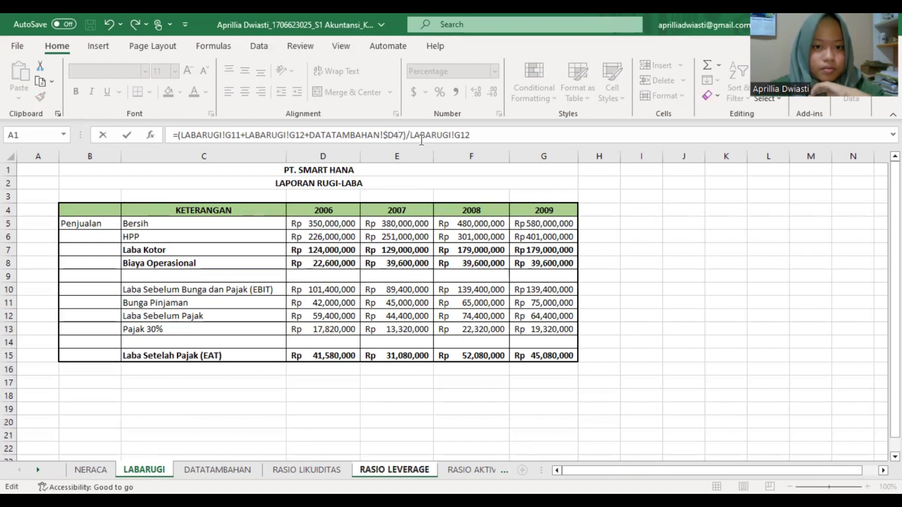
{"action": "key", "text": "BackSpace"}
{"action": "type", "text": "$"}
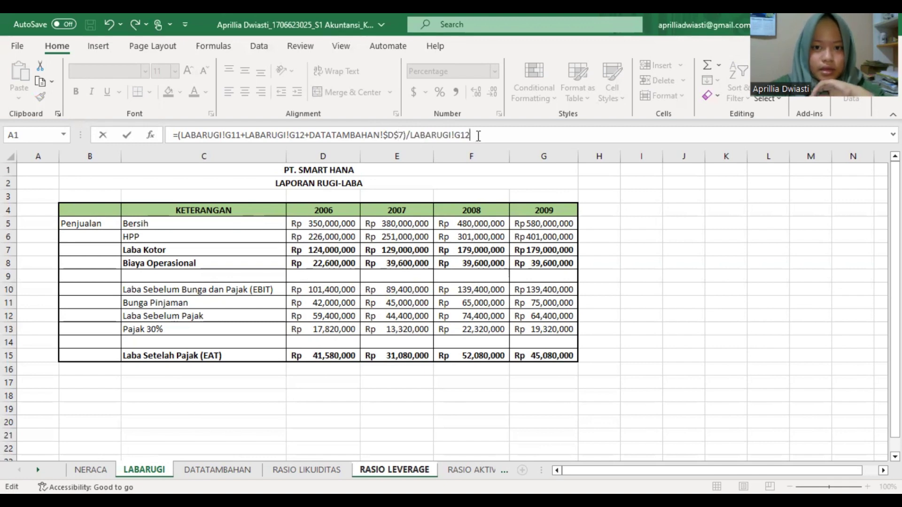
{"action": "key", "text": "Return"}
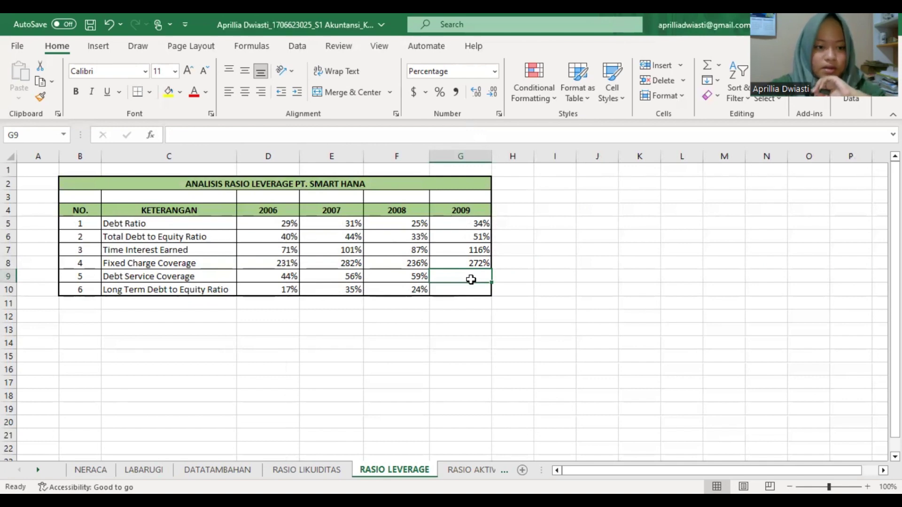
Step: Start the 2009 Debt Service Coverage formula in G9 as =(LABARUGI!G11)/(LABARUGI!G12+DATATAMBAHAN!$D$7), with the D7 reference absolute
{"action": "type", "text": "="}
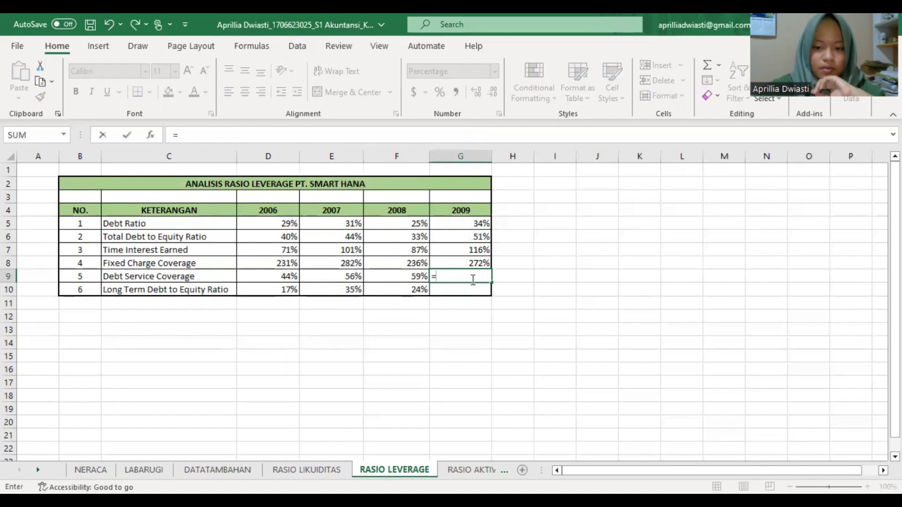
{"action": "type", "text": "("}
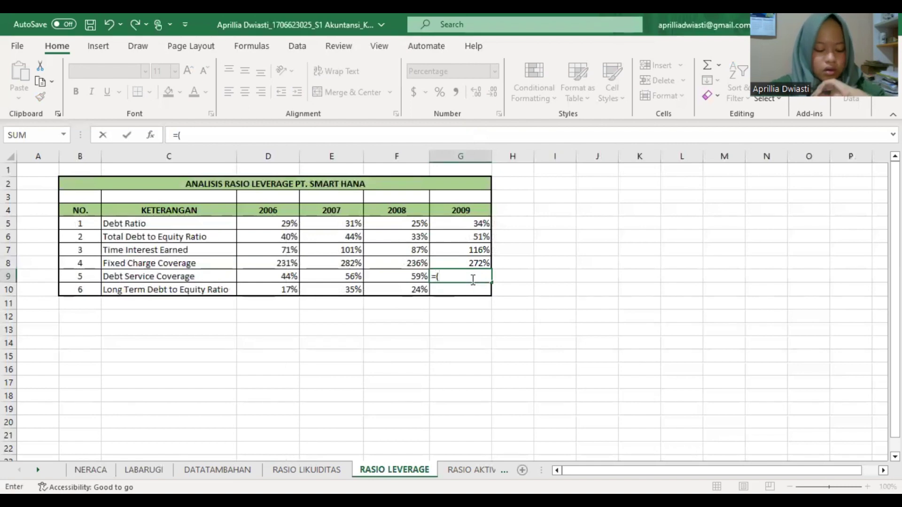
{"action": "left_click", "coordinate": [143, 470]}
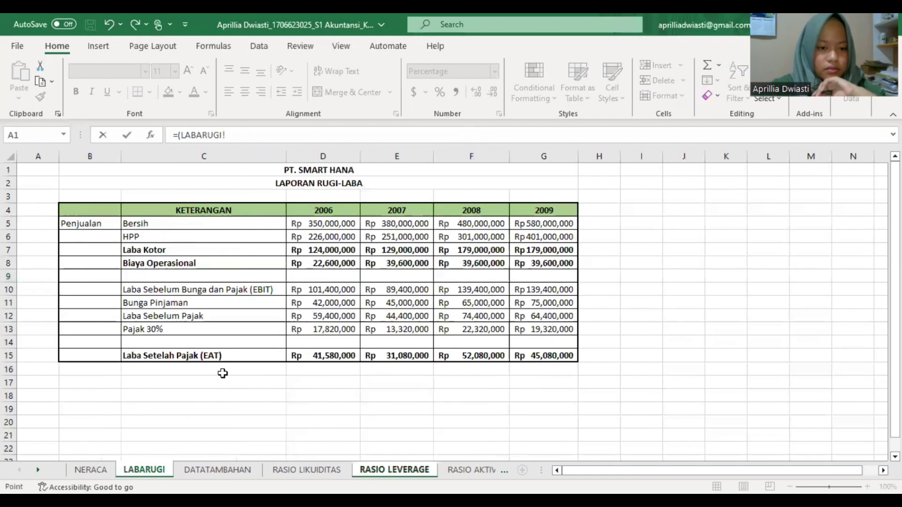
{"action": "left_click", "coordinate": [531, 304]}
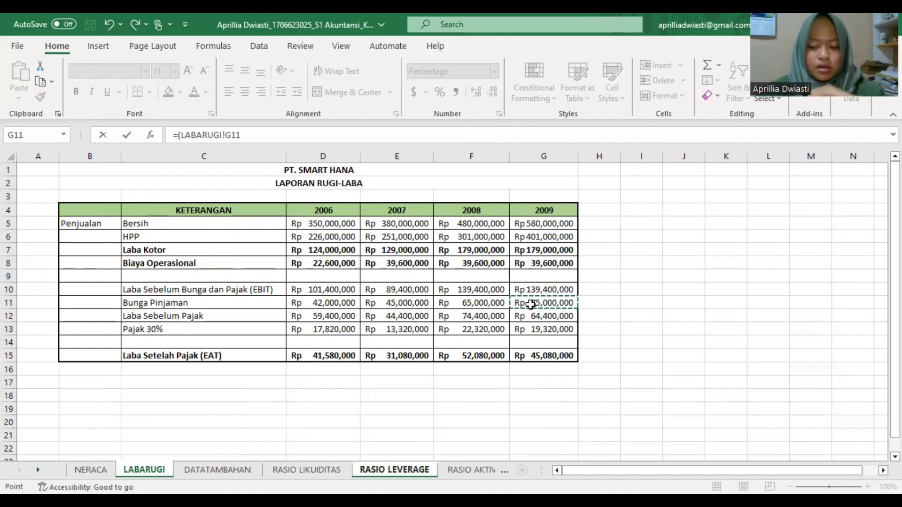
{"action": "type", "text": ")/("}
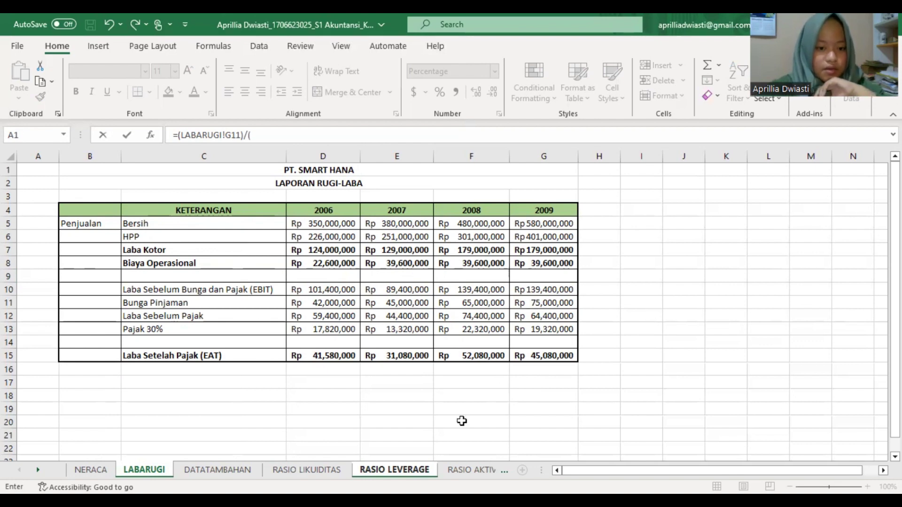
{"action": "left_click", "coordinate": [546, 317]}
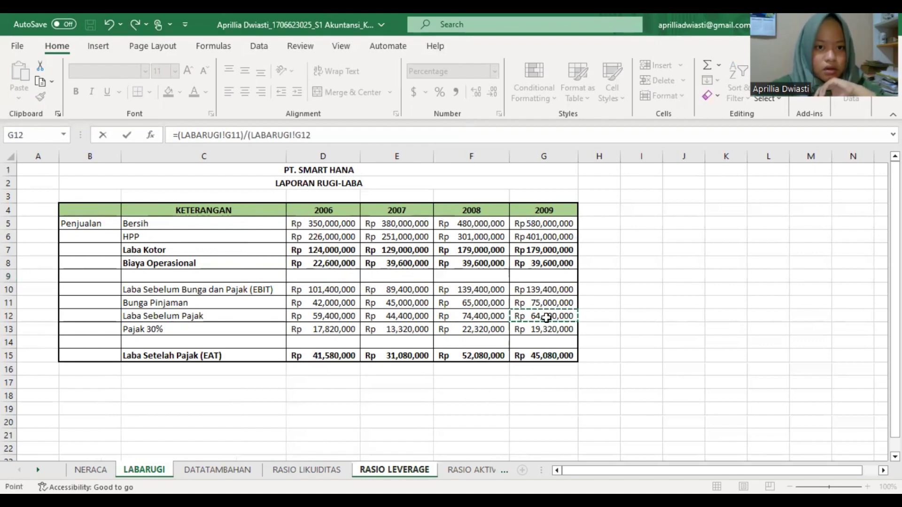
{"action": "type", "text": "+"}
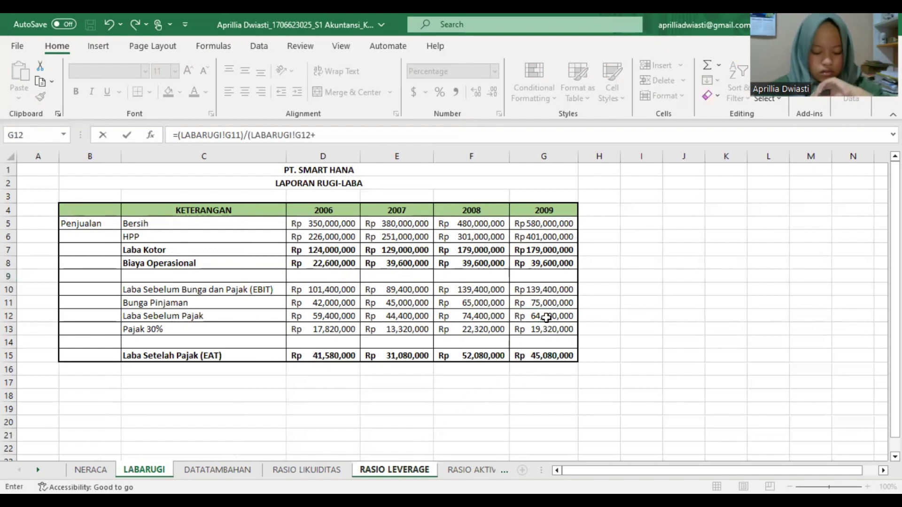
{"action": "left_click", "coordinate": [242, 470]}
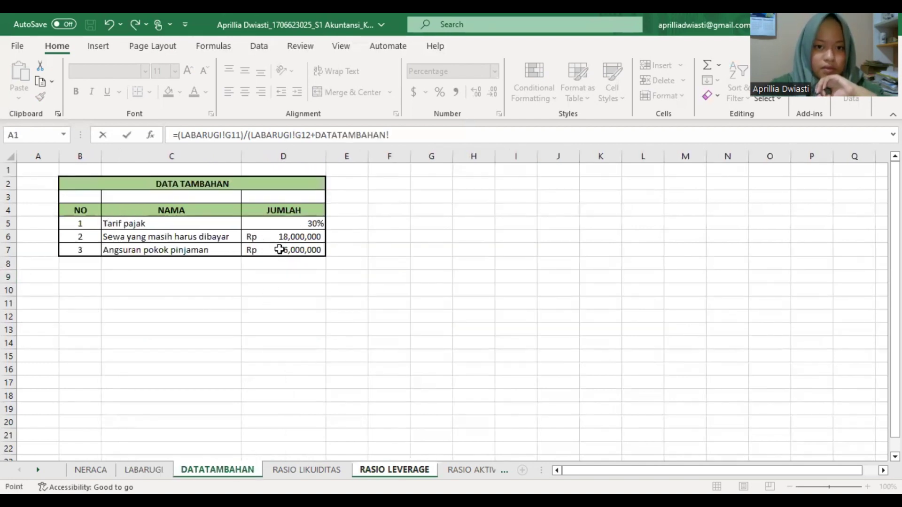
{"action": "left_click", "coordinate": [280, 249]}
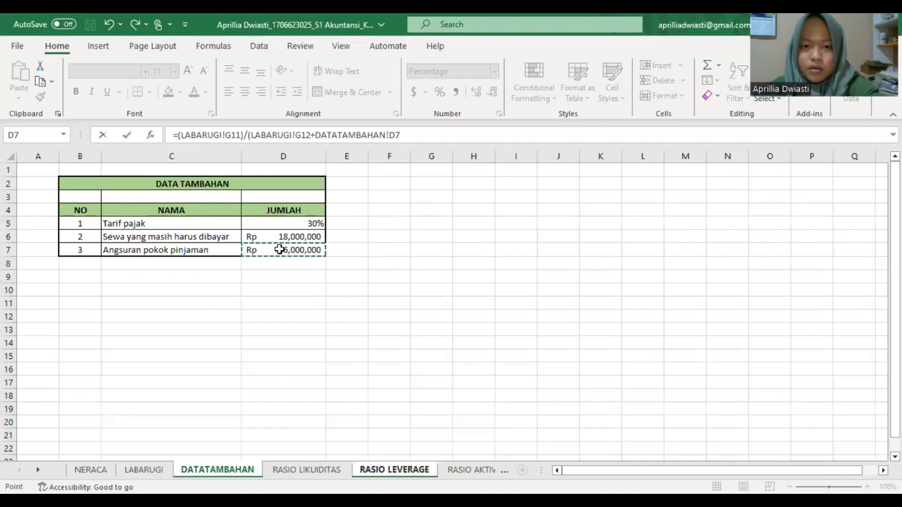
{"action": "type", "text": ")"}
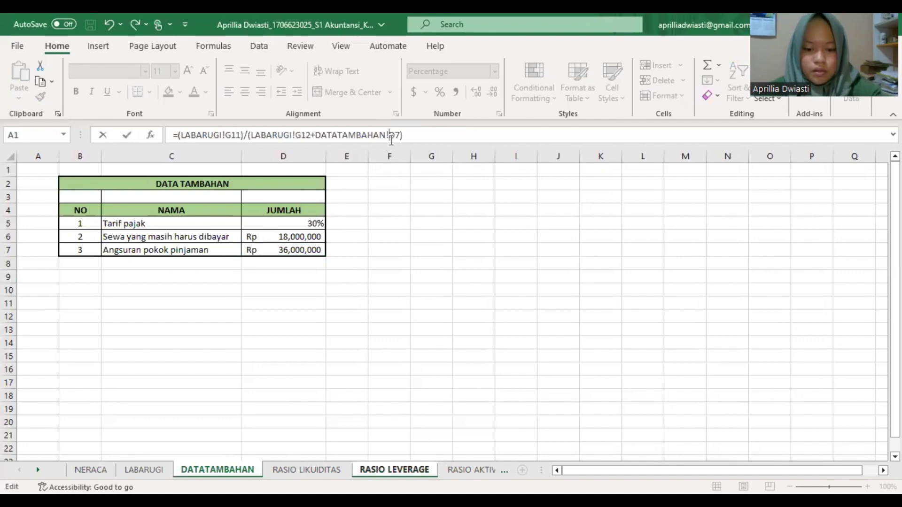
{"action": "type", "text": "$"}
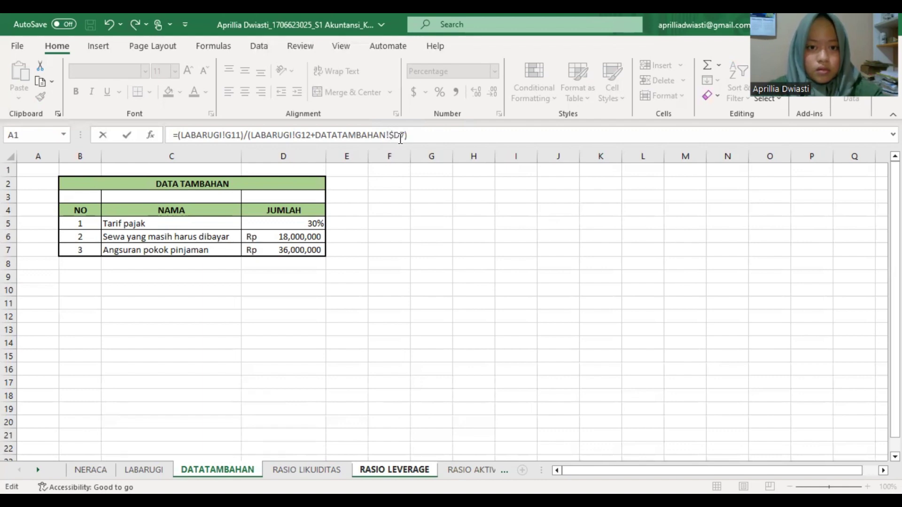
{"action": "type", "text": "$"}
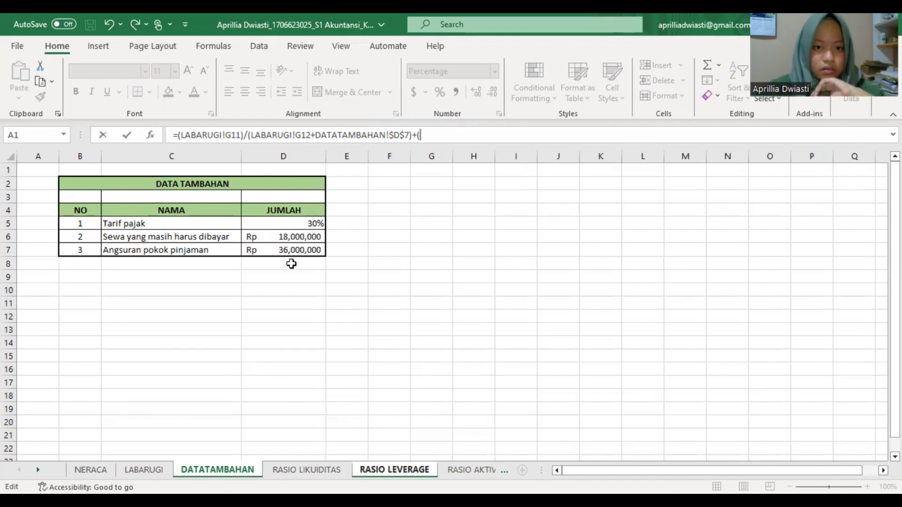
Step: Extend the Debt Service Coverage formula by adding DATATAMBAHAN!D8 divided by (1-DATATAMBAHAN!D5)
{"action": "left_click", "coordinate": [291, 262]}
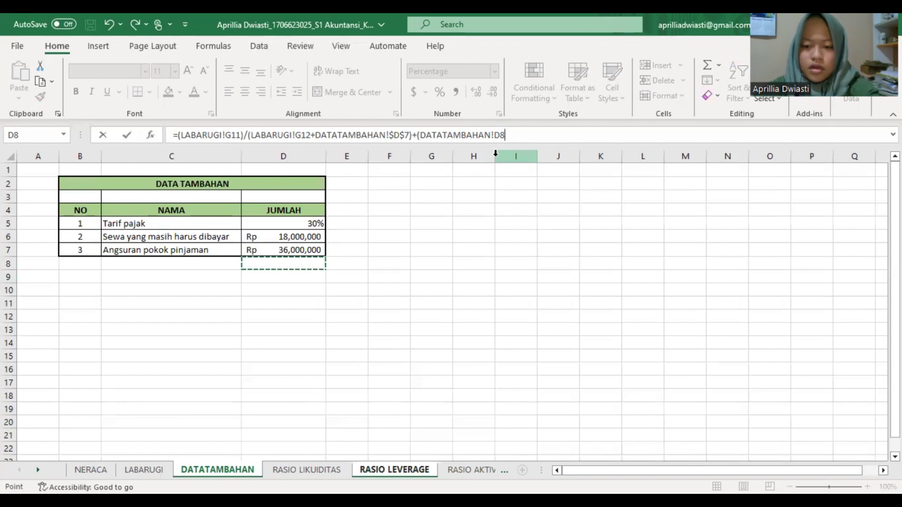
{"action": "type", "text": "/(1-"}
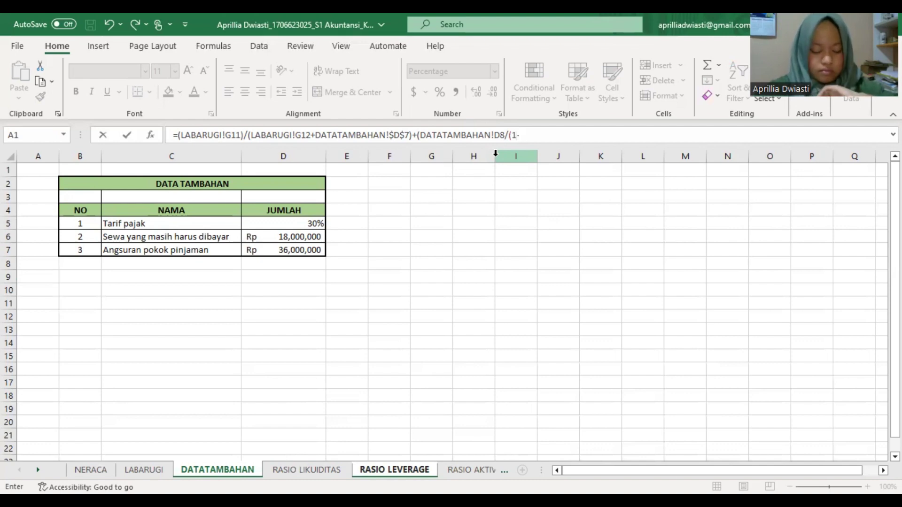
{"action": "left_click", "coordinate": [297, 223]}
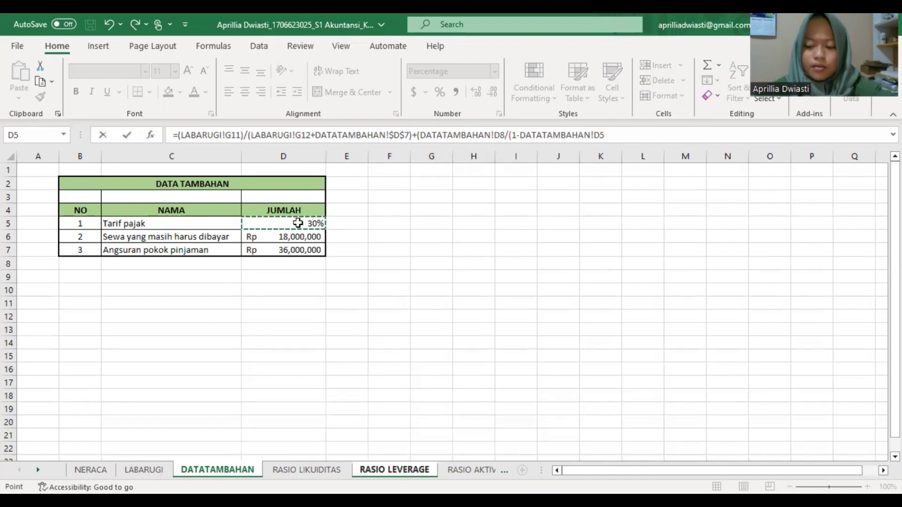
{"action": "type", "text": ")"}
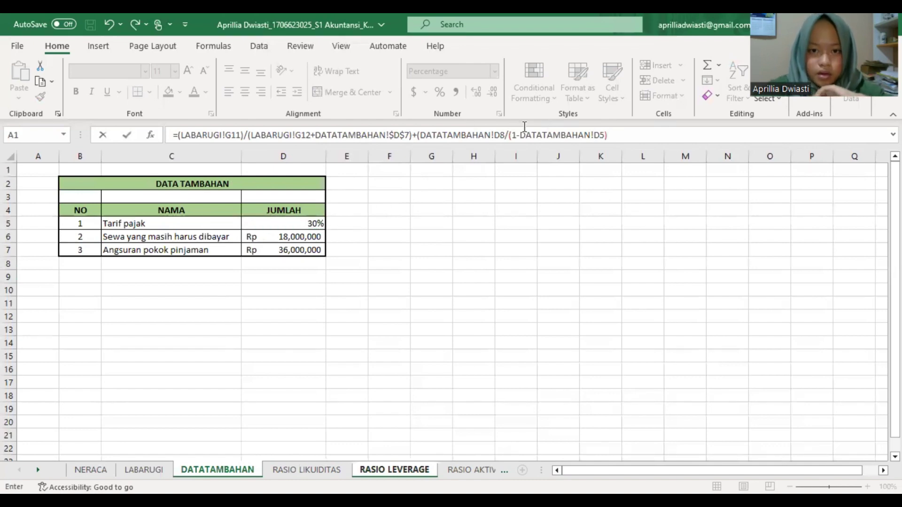
Step: Make the DATATAMBAHAN D8 and D5 references absolute as $D$8 and $D$5, and enter the Debt Service Coverage formula
{"action": "left_click", "coordinate": [496, 135]}
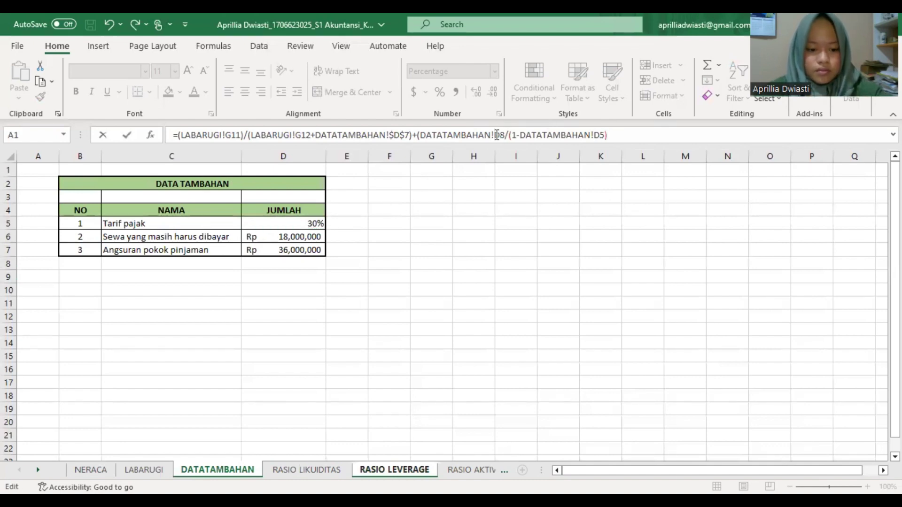
{"action": "type", "text": "$"}
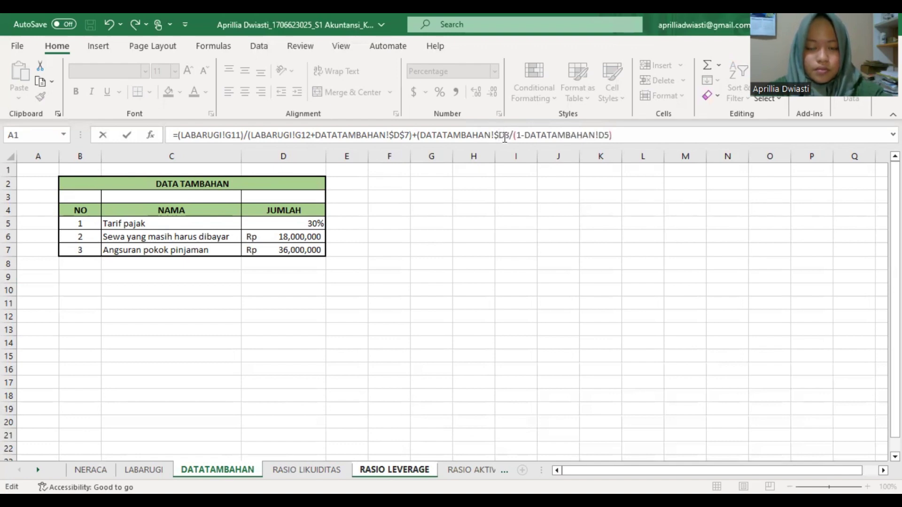
{"action": "left_click", "coordinate": [504, 135]}
{"action": "type", "text": "$"}
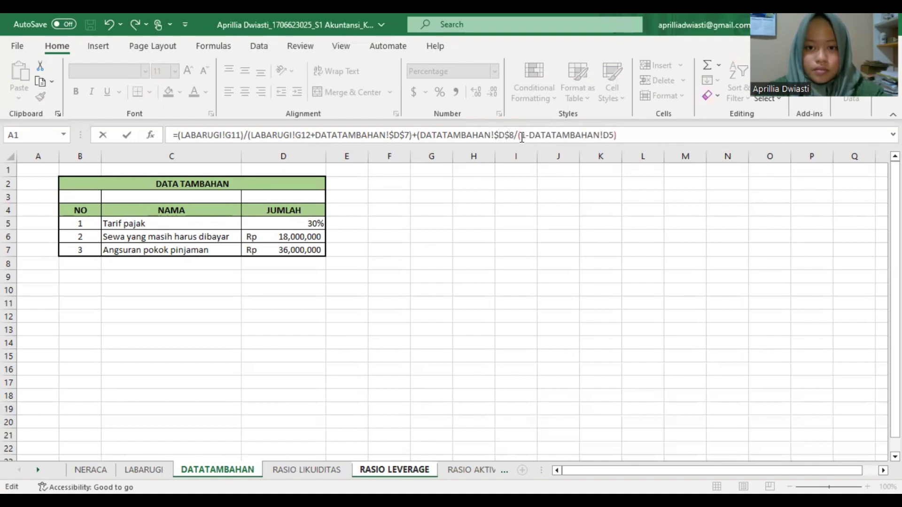
{"action": "left_click", "coordinate": [606, 135]}
{"action": "type", "text": "$"}
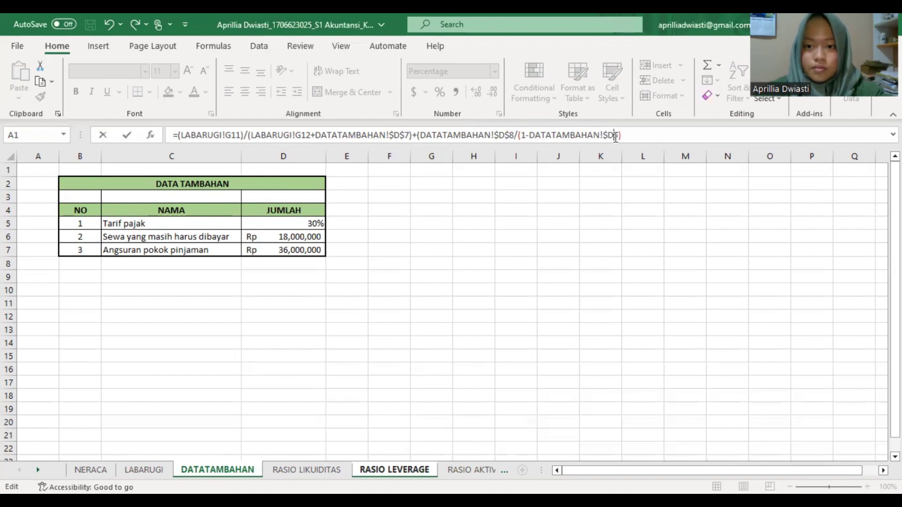
{"action": "type", "text": "5"}
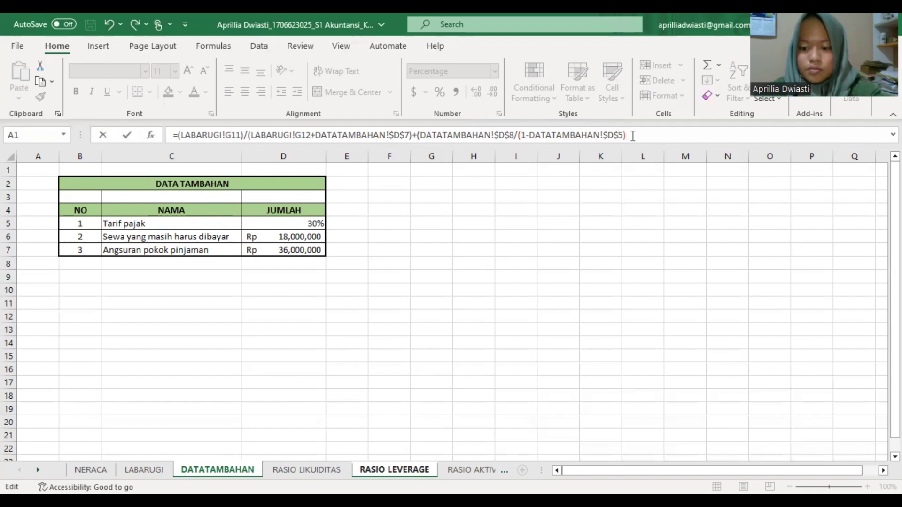
{"action": "key", "text": "Escape"}
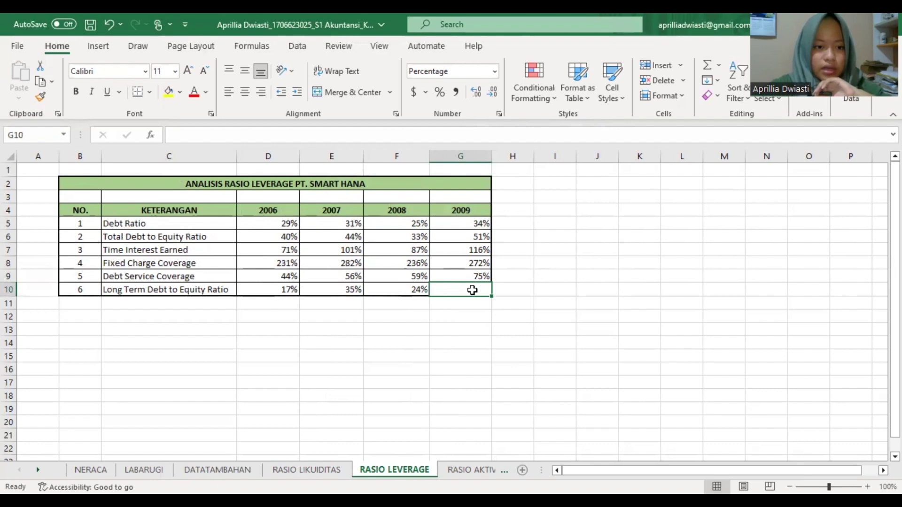
Step: Calculate the 2009 Long Term Debt to Equity Ratio in G10 with the formula =NERACA!H16/NERACA!H20
{"action": "type", "text": "+"}
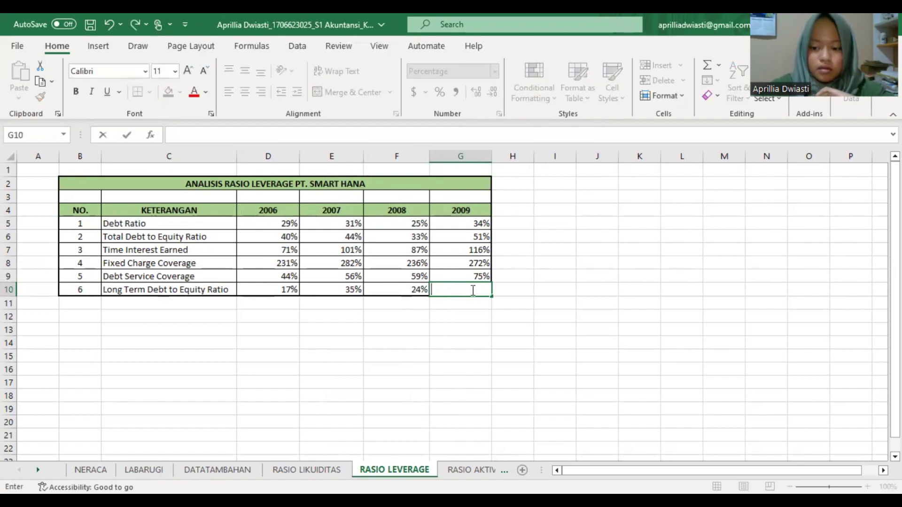
{"action": "key", "text": "BackSpace"}
{"action": "type", "text": "="}
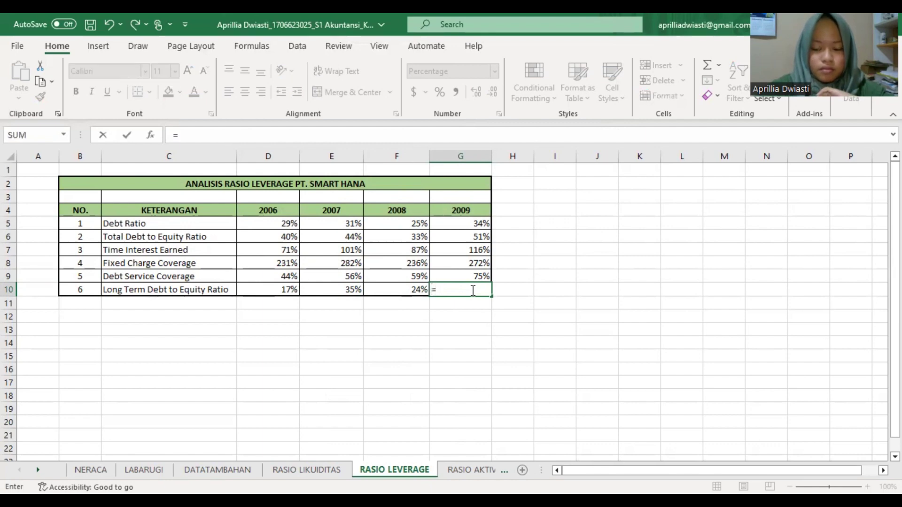
{"action": "left_click", "coordinate": [103, 472]}
{"action": "left_click", "coordinate": [632, 368]}
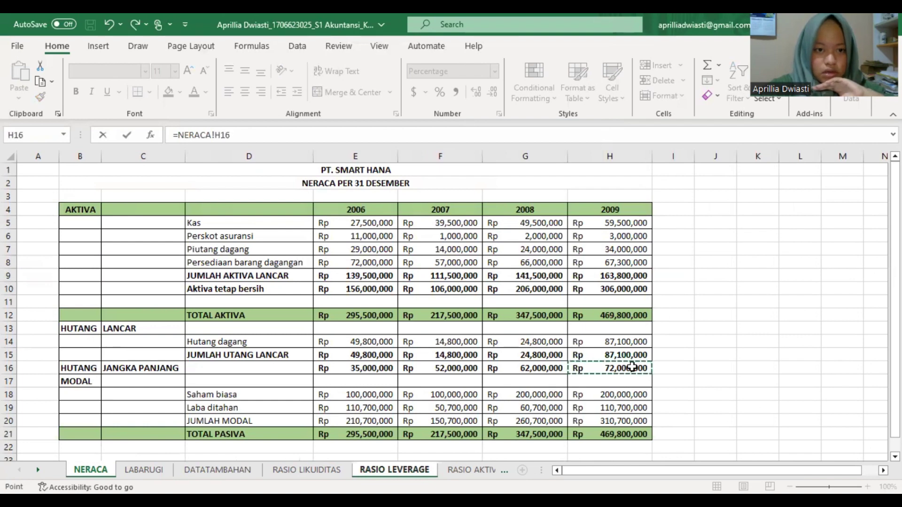
{"action": "type", "text": "/"}
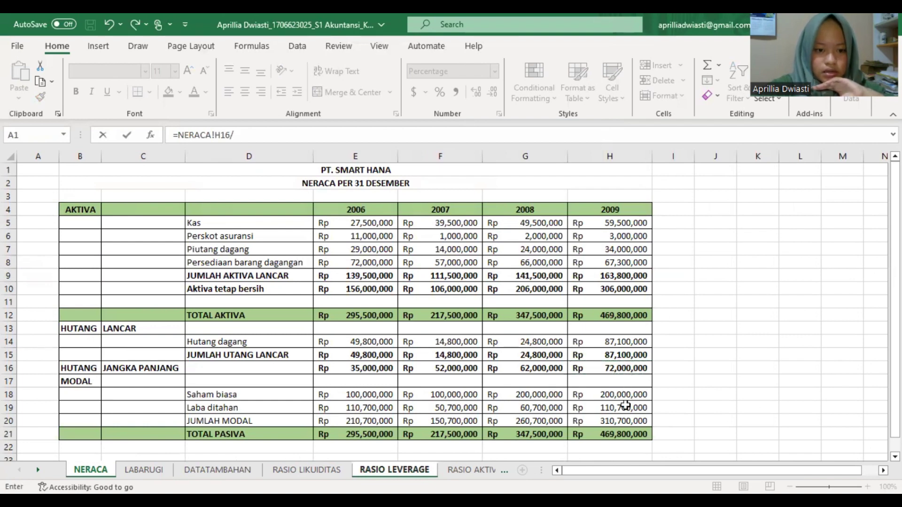
{"action": "left_click", "coordinate": [623, 419]}
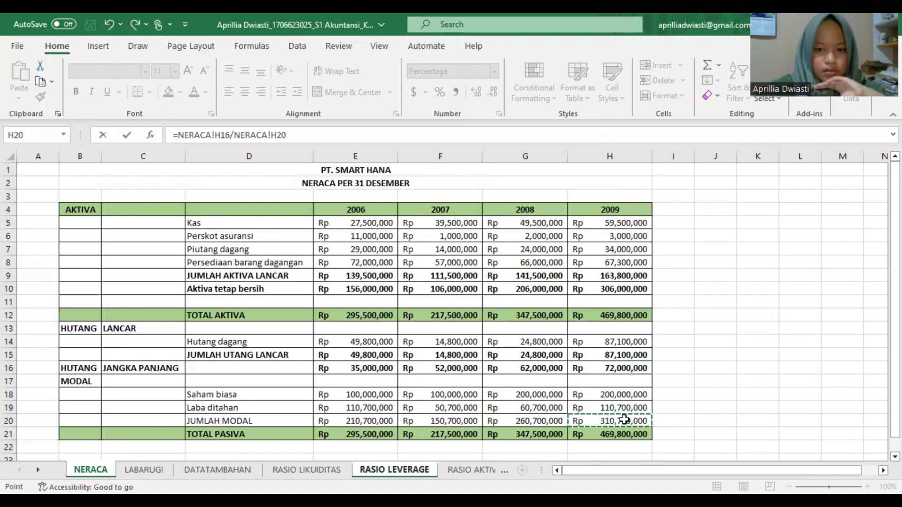
{"action": "key", "text": "Return"}
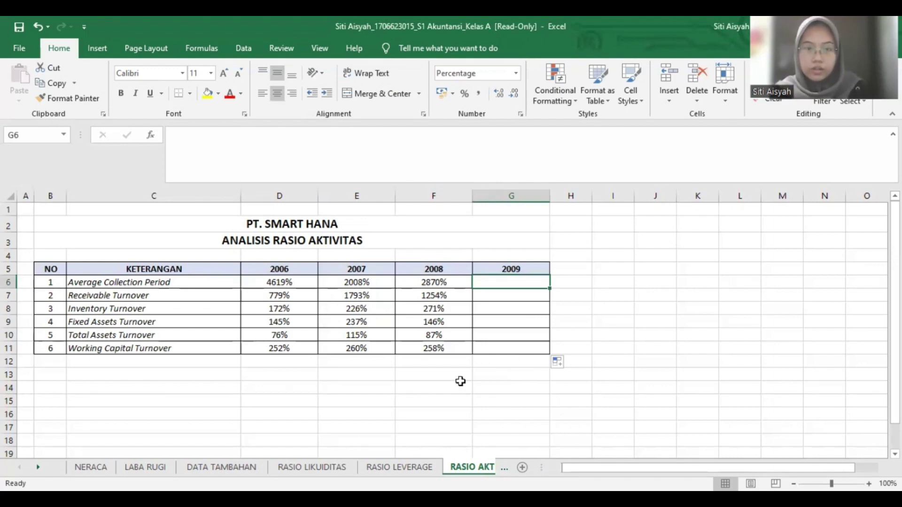
Step: Calculate the 2009 Average Collection Period in G6 of the activity ratio sheet with =NERACA!H8*360/'LABA RUGI'!G7
{"action": "type", "text": "="}
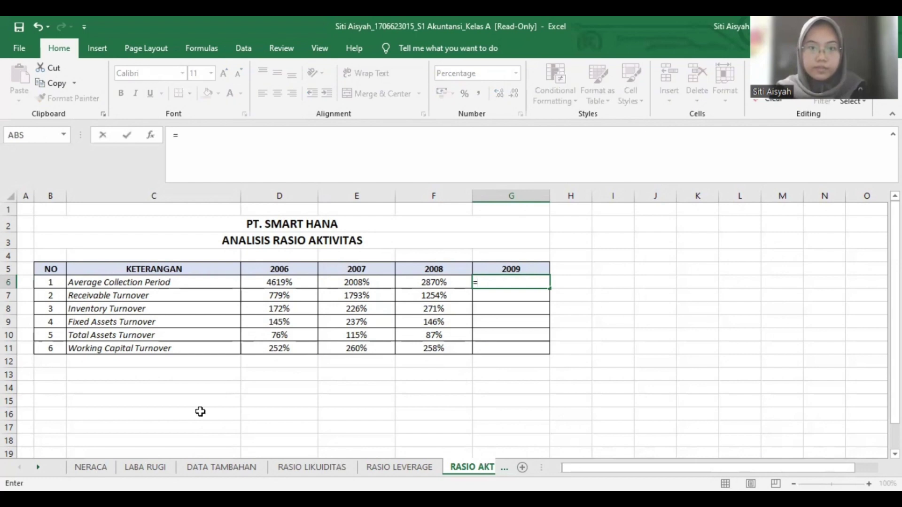
{"action": "left_click", "coordinate": [91, 467]}
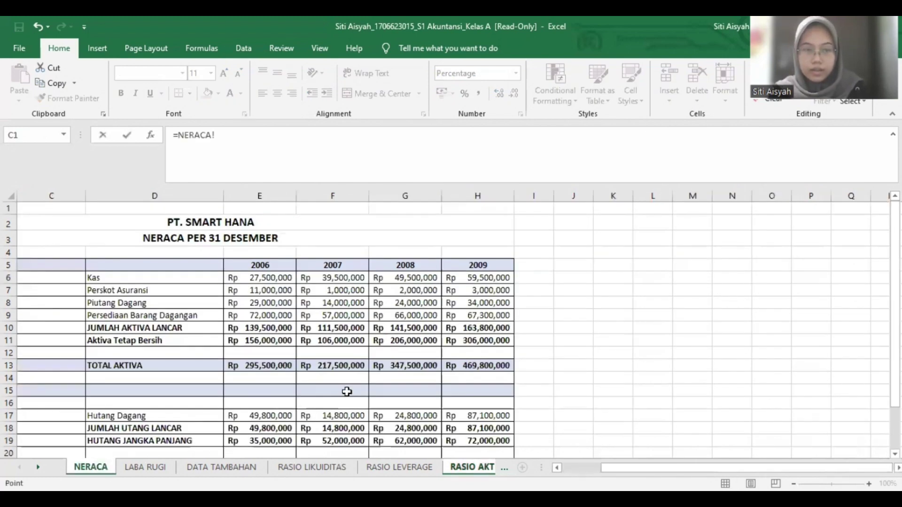
{"action": "left_click", "coordinate": [484, 303]}
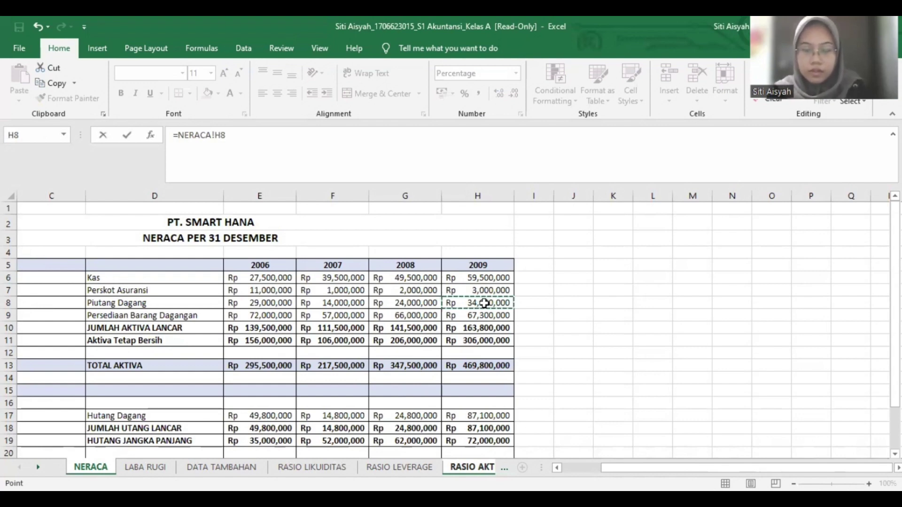
{"action": "type", "text": "*"}
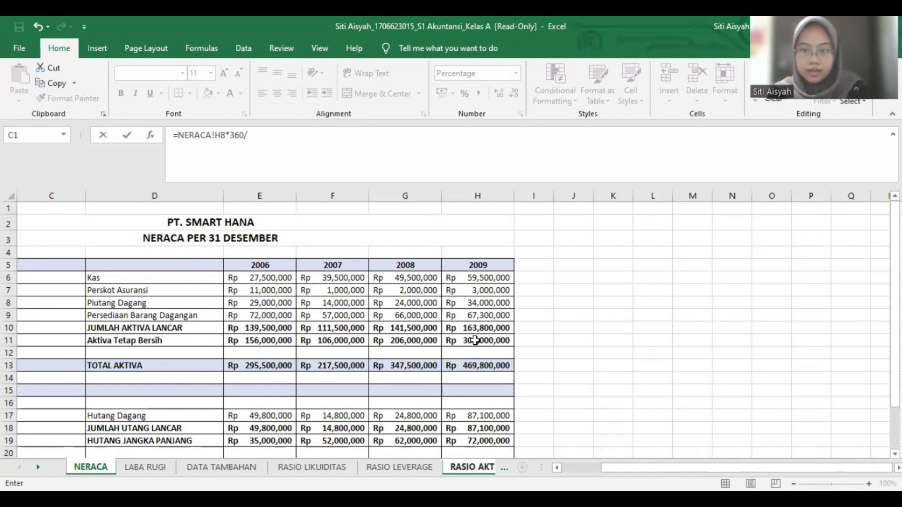
{"action": "left_click", "coordinate": [146, 467]}
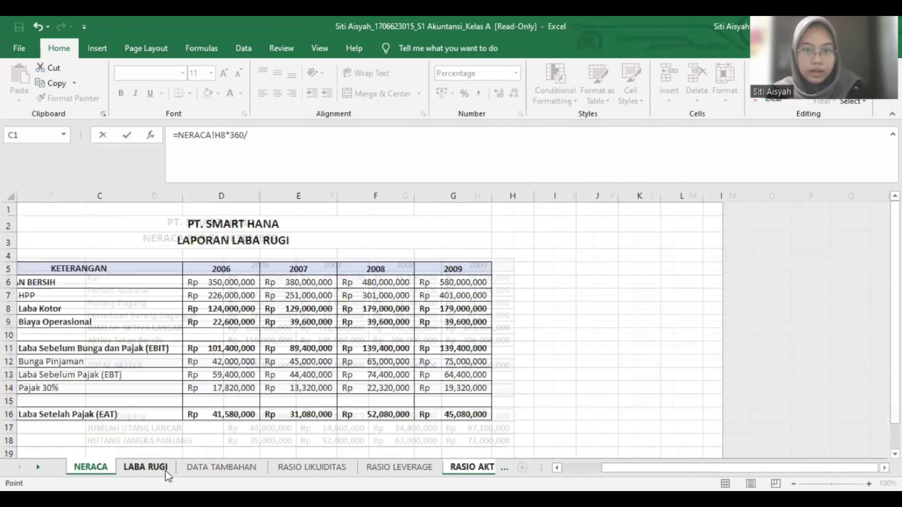
{"action": "left_click", "coordinate": [463, 295]}
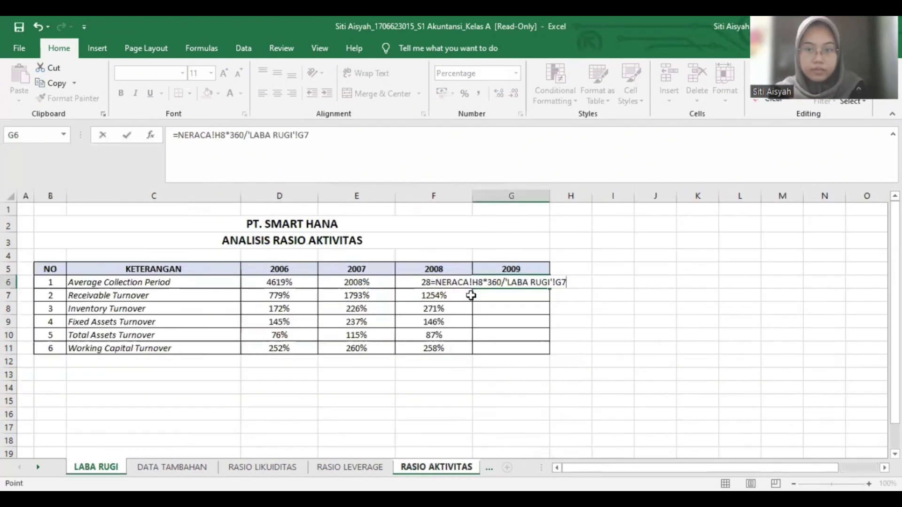
{"action": "key", "text": "Return"}
{"action": "key", "text": "Return"}
{"action": "key", "text": "Up"}
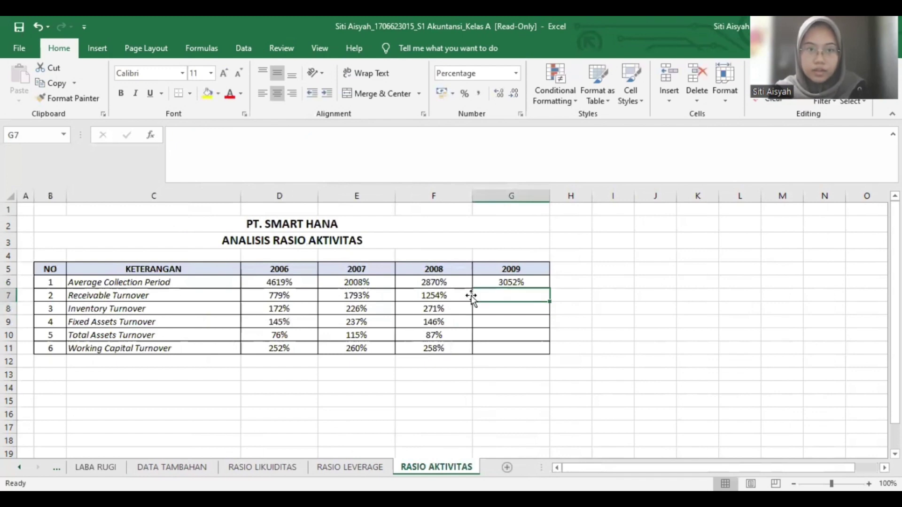
Step: Calculate the 2009 Receivable Turnover in G7 with the formula ='LABA RUGI'!G7/NERACA!H8
{"action": "type", "text": "="}
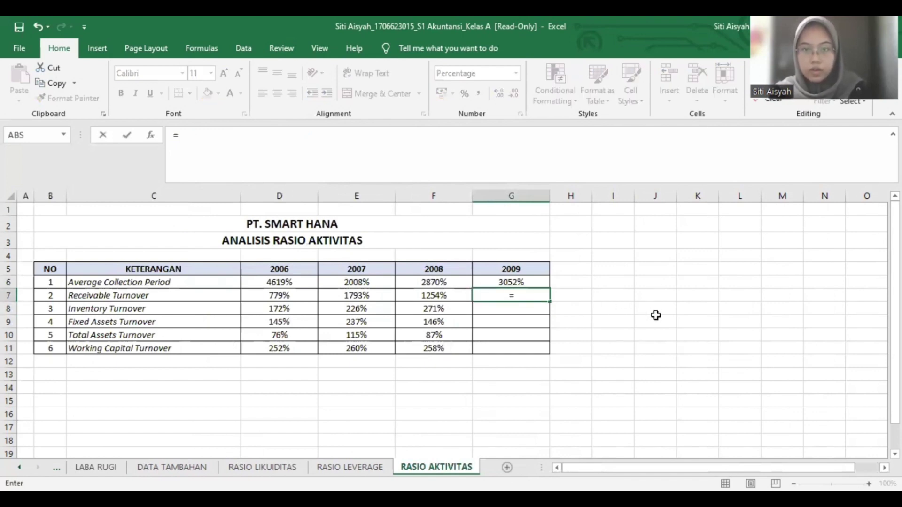
{"action": "type", "text": "="}
{"action": "key", "text": "BackSpace"}
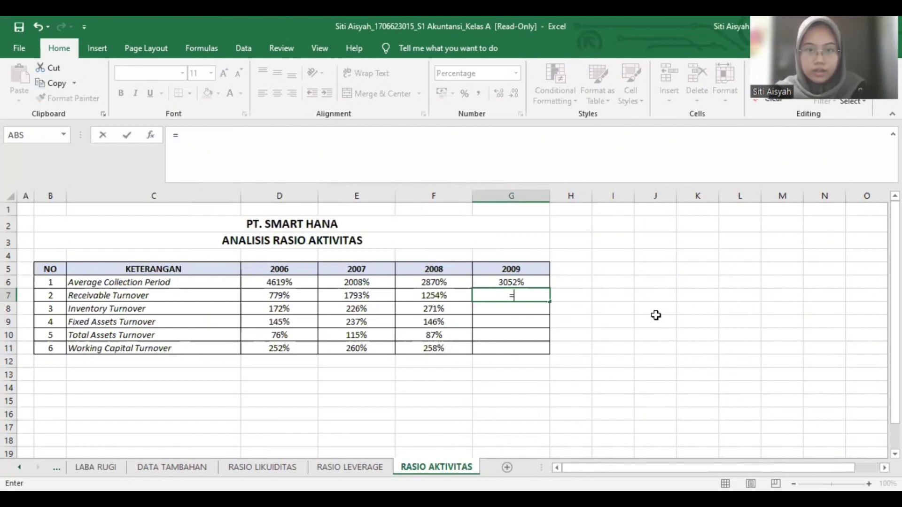
{"action": "left_click", "coordinate": [97, 467]}
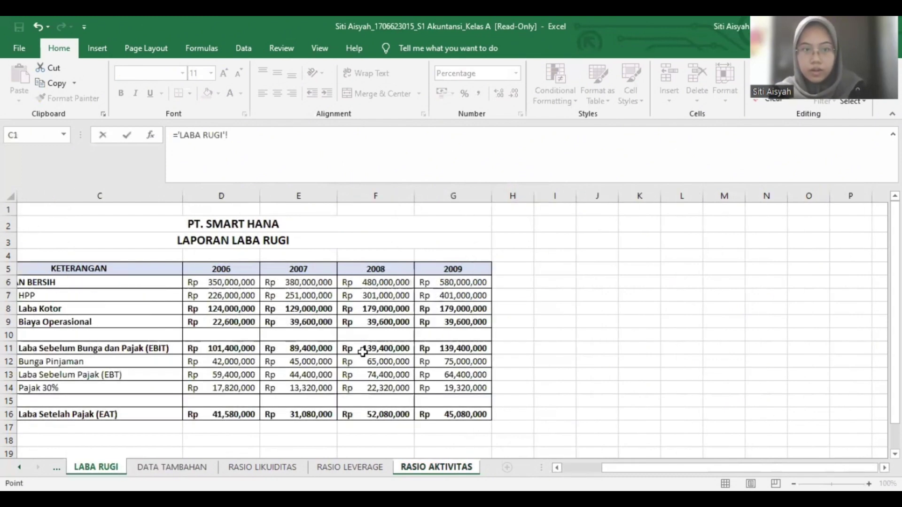
{"action": "left_click", "coordinate": [445, 295]}
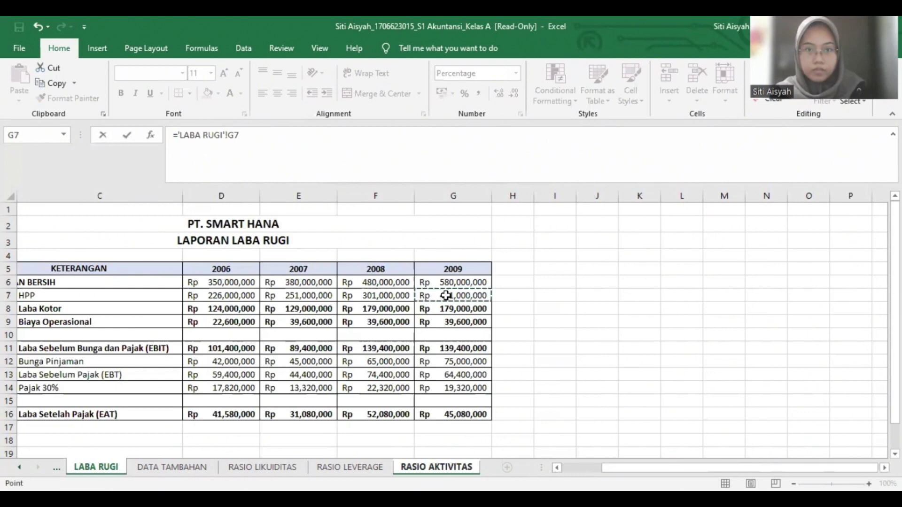
{"action": "type", "text": "/"}
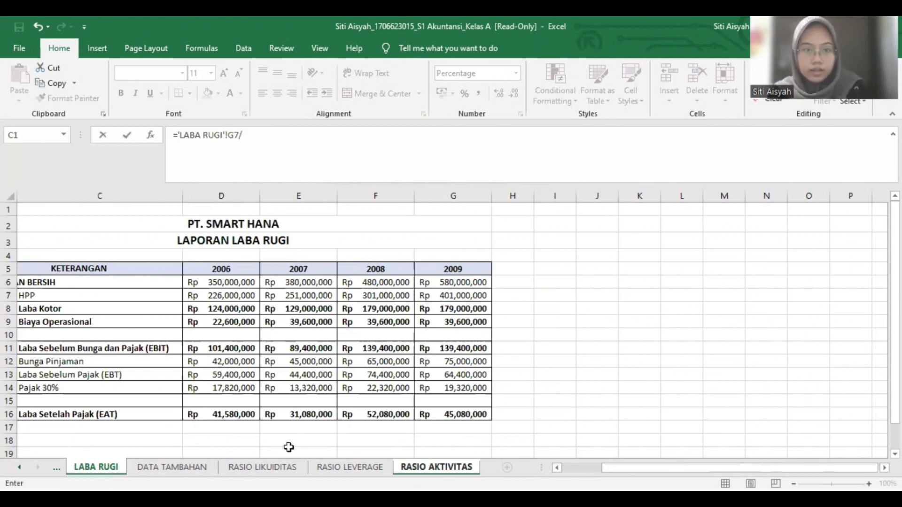
{"action": "left_click", "coordinate": [63, 471]}
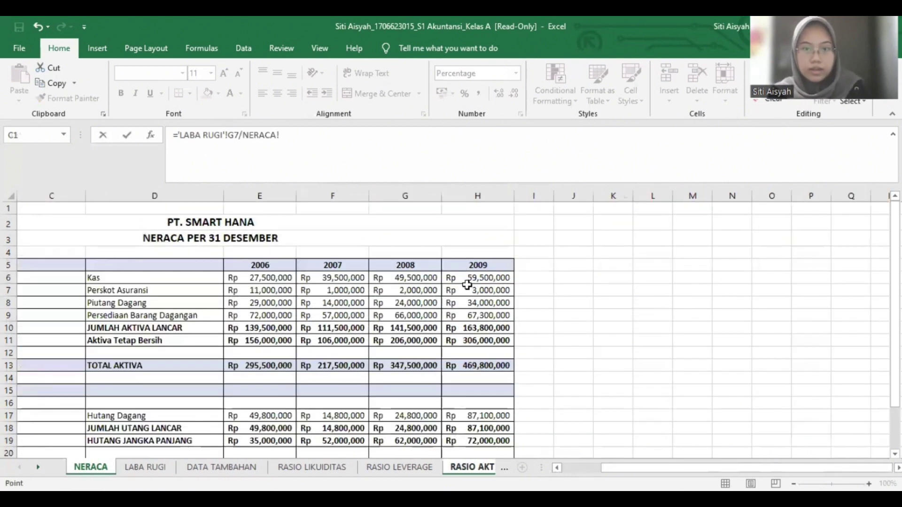
{"action": "left_click", "coordinate": [484, 303]}
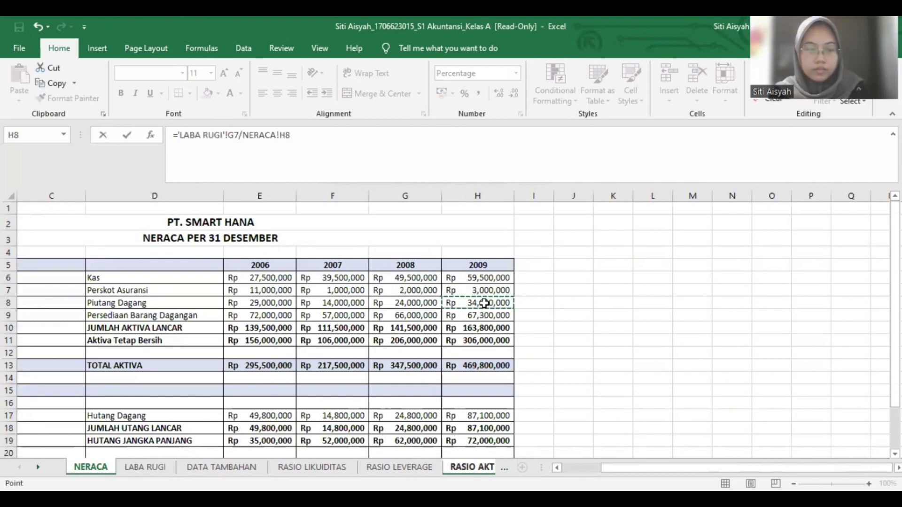
{"action": "key", "text": "Return"}
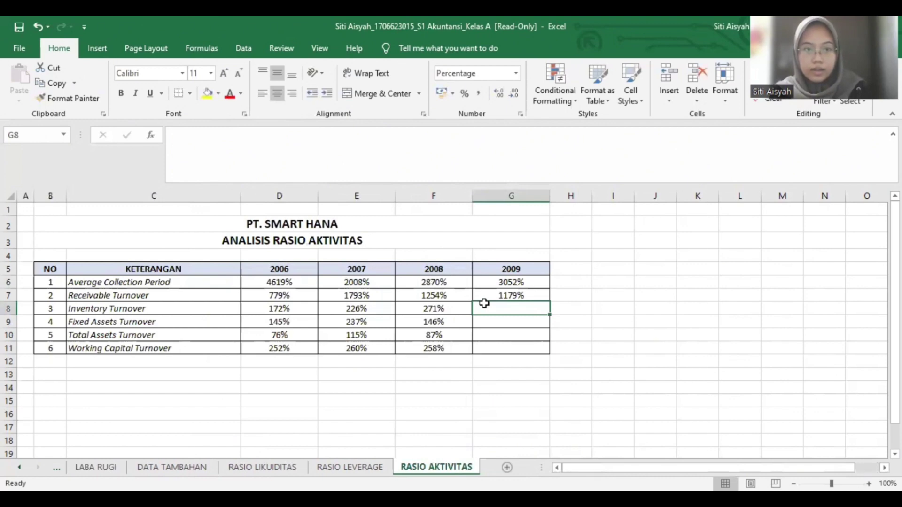
Step: Calculate the 2009 Inventory Turnover in G8 with the formula ='LABA RUGI'!G8/NERACA!H9
{"action": "type", "text": "="}
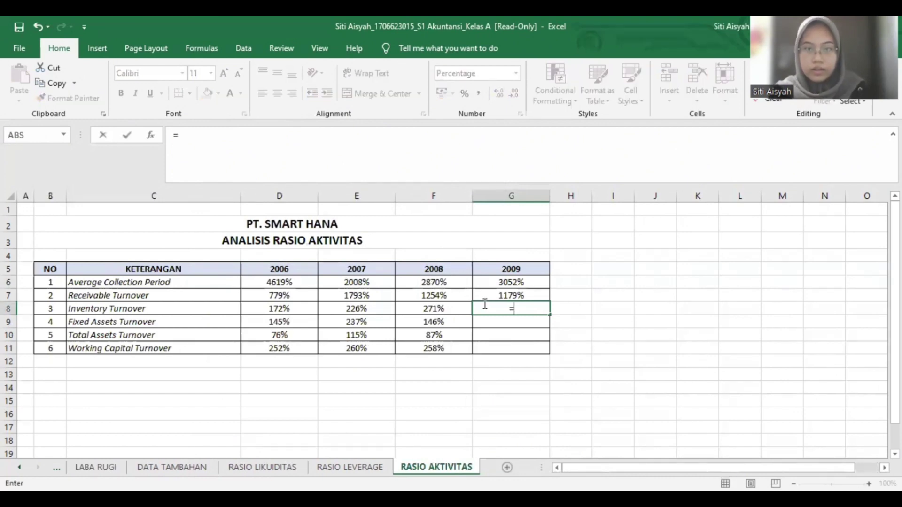
{"action": "left_click", "coordinate": [113, 468]}
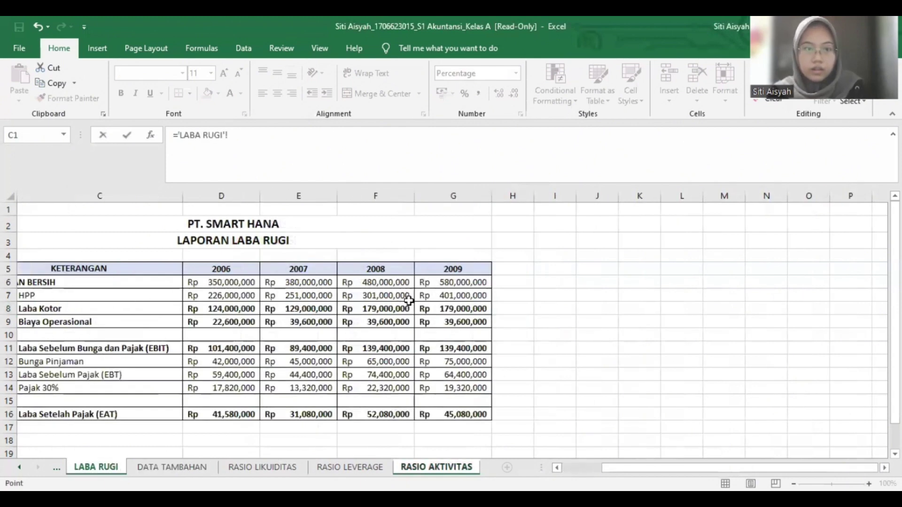
{"action": "left_click", "coordinate": [456, 307]}
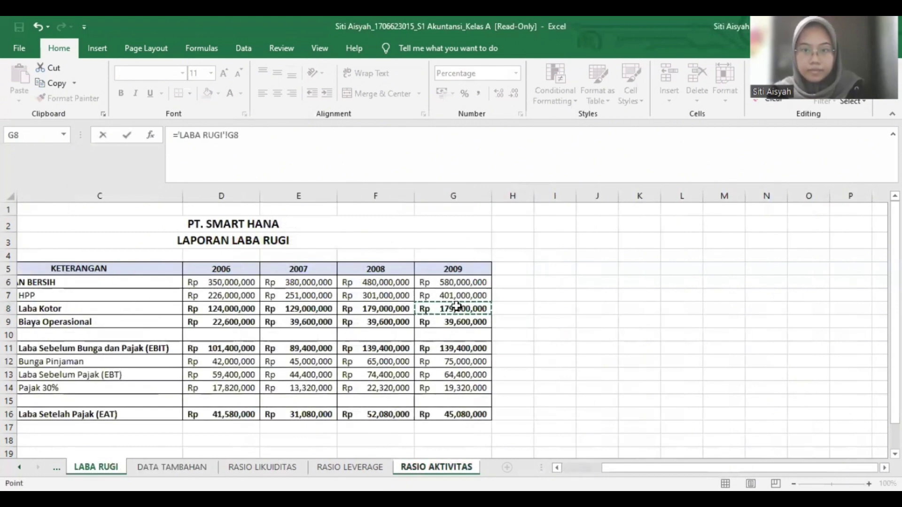
{"action": "type", "text": "/"}
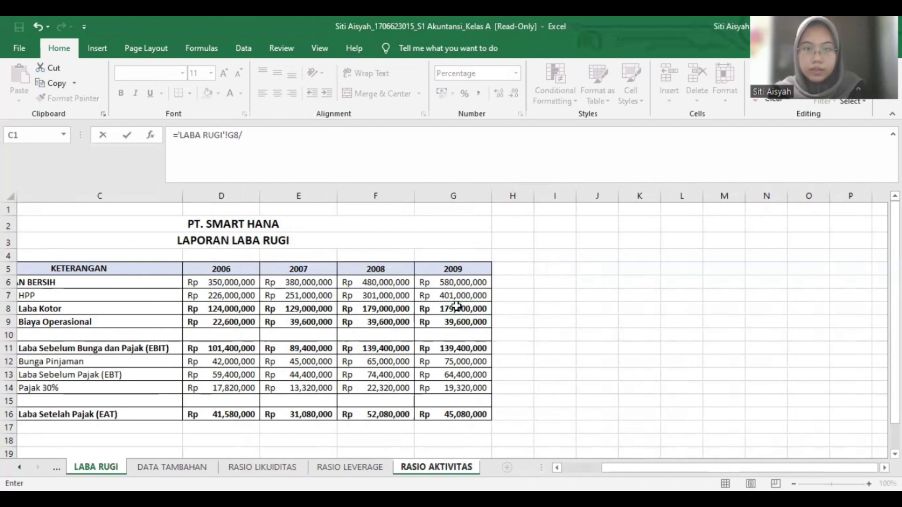
{"action": "left_click", "coordinate": [56, 471]}
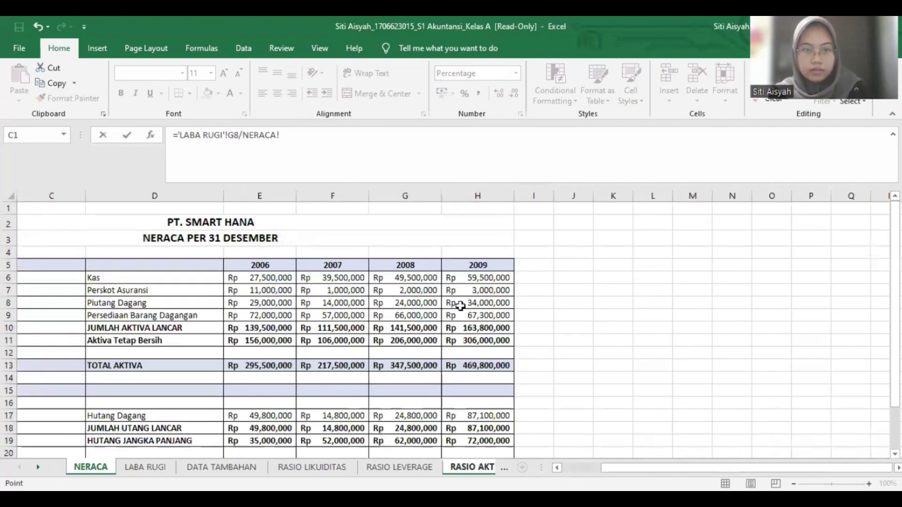
{"action": "left_click", "coordinate": [472, 316]}
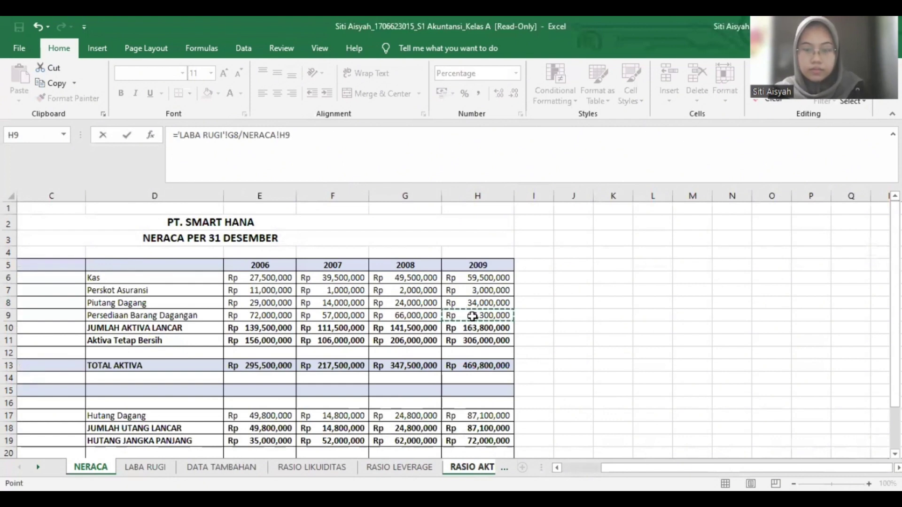
{"action": "key", "text": "Return"}
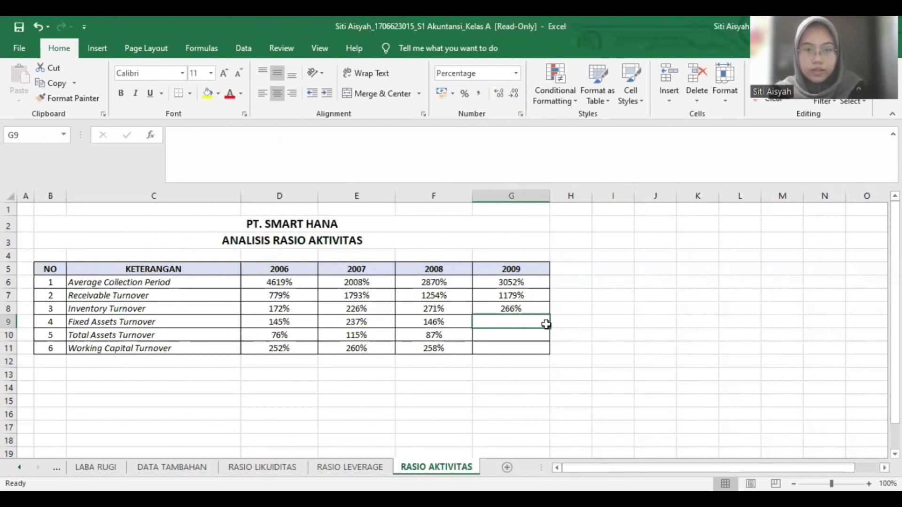
Step: Calculate the 2009 Fixed Assets Turnover in G9 with the formula ='LABA RUGI'!G7/NERACA!H11
{"action": "type", "text": "="}
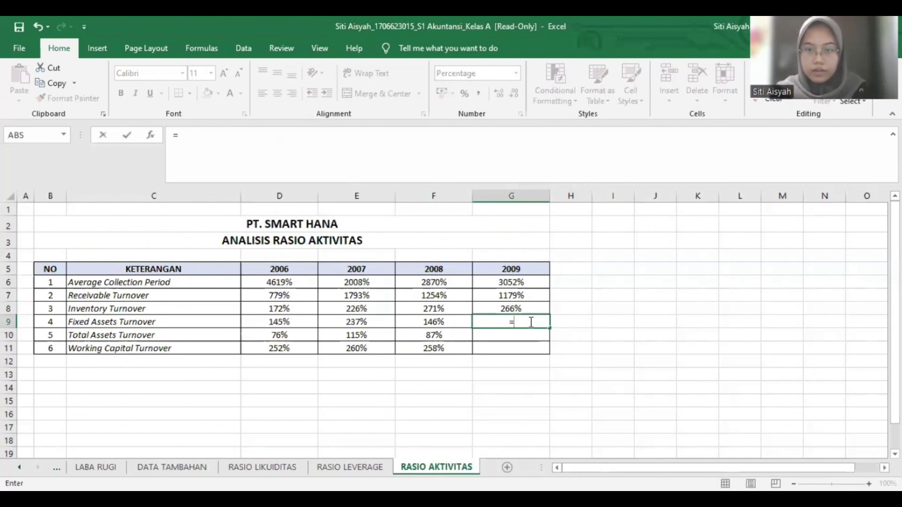
{"action": "left_click", "coordinate": [116, 470]}
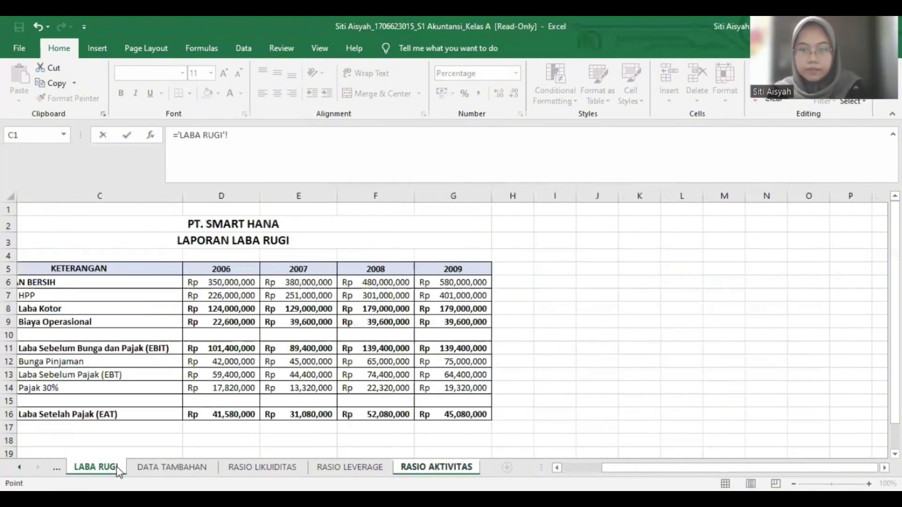
{"action": "left_click", "coordinate": [442, 296]}
{"action": "type", "text": "/"}
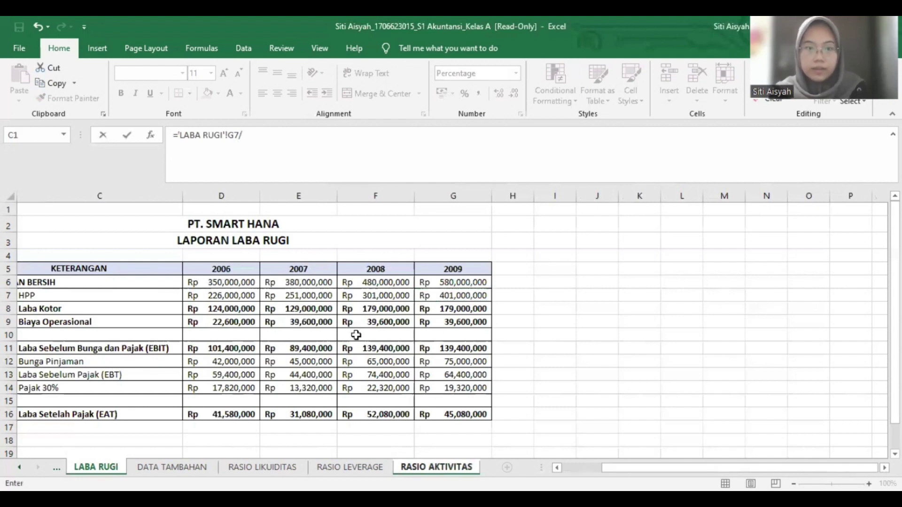
{"action": "left_click", "coordinate": [126, 469]}
{"action": "left_click", "coordinate": [90, 467]}
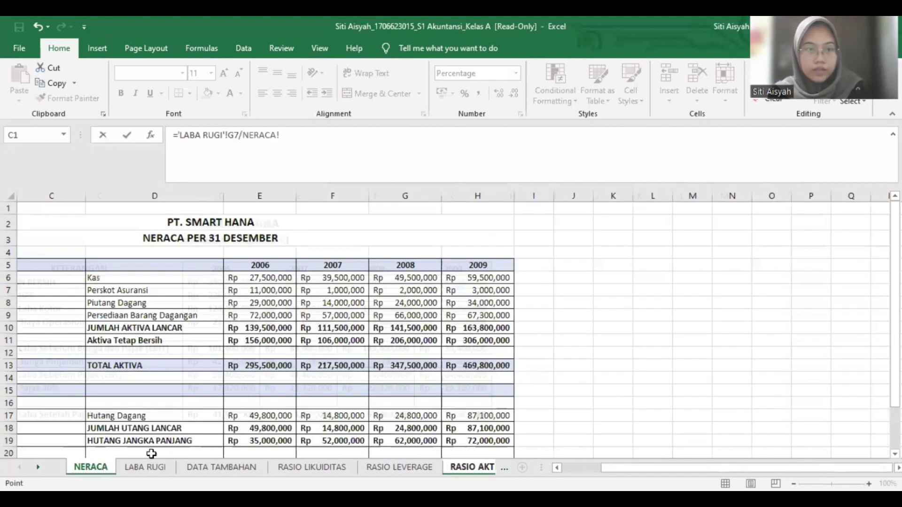
{"action": "left_click", "coordinate": [479, 340]}
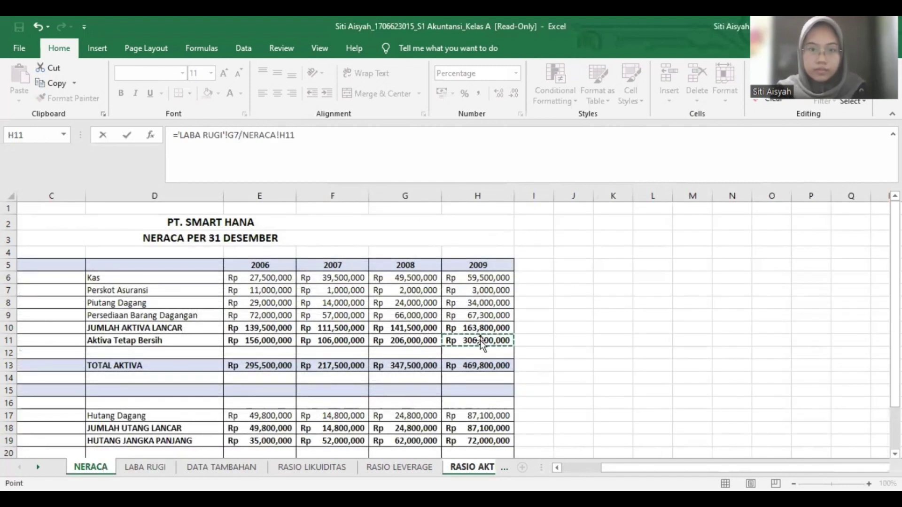
{"action": "key", "text": "Escape"}
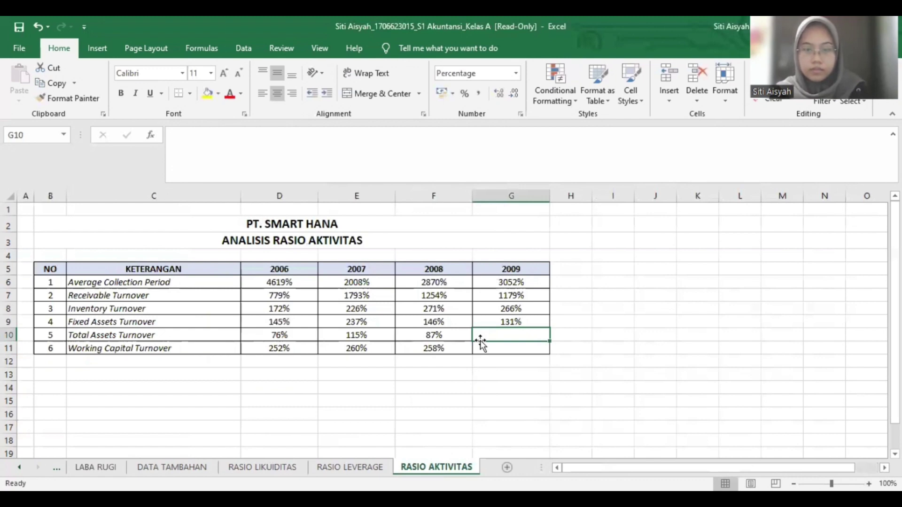
Step: Calculate the 2009 Total Assets Turnover in G10 with the formula ='LABA RUGI'!G7/NERACA!H13
{"action": "key", "text": "BackSpace"}
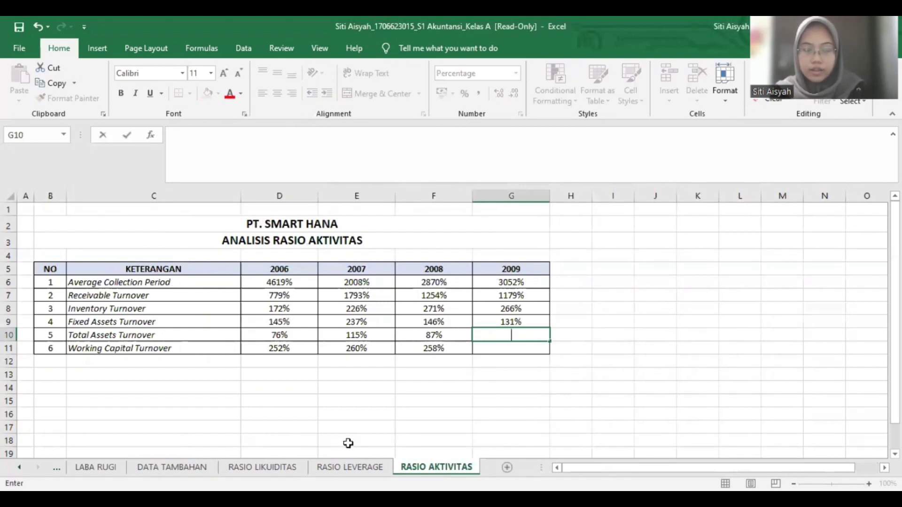
{"action": "type", "text": "="}
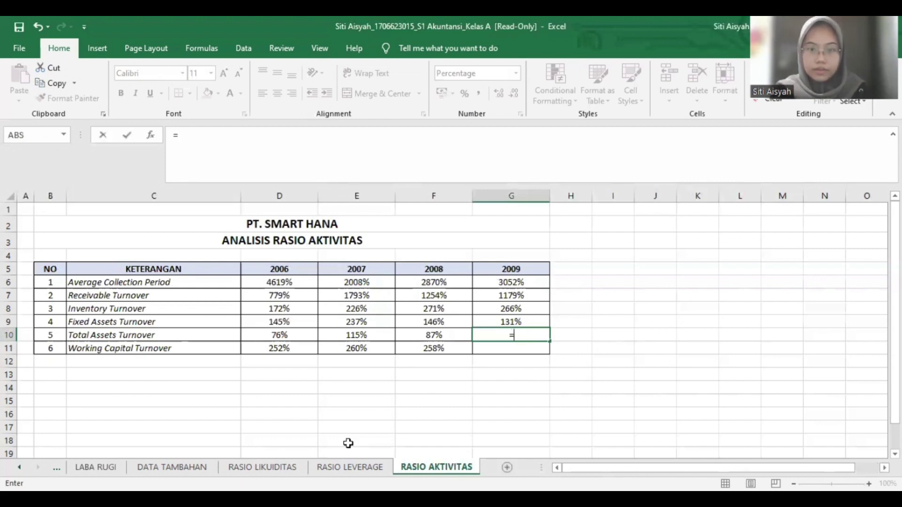
{"action": "left_click", "coordinate": [98, 468]}
{"action": "left_click", "coordinate": [442, 300]}
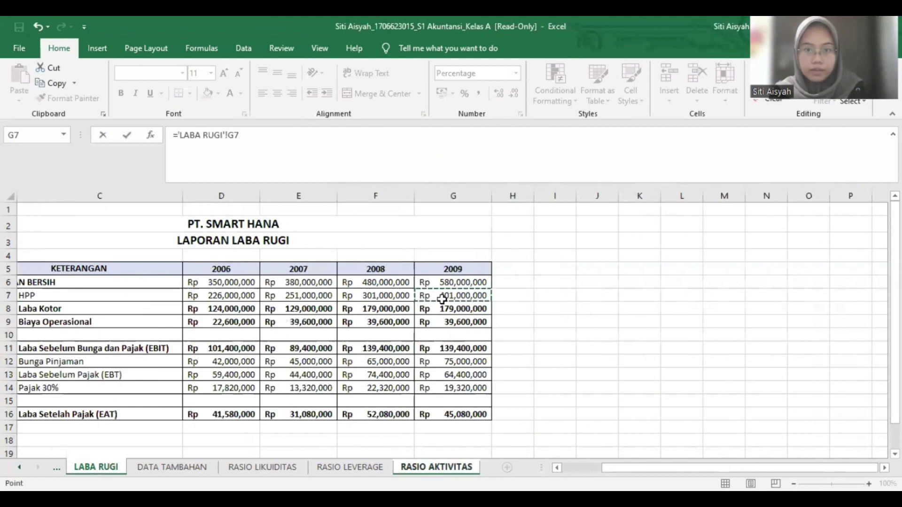
{"action": "type", "text": "/"}
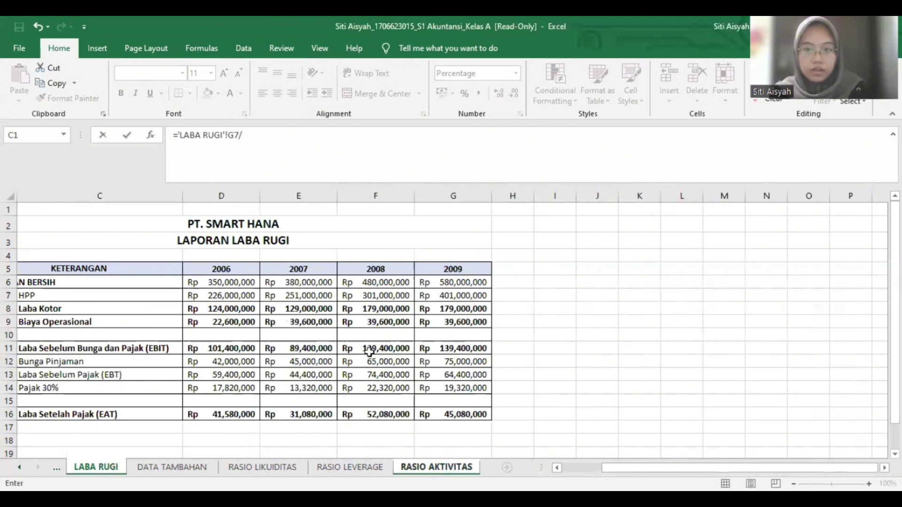
{"action": "left_click", "coordinate": [64, 468]}
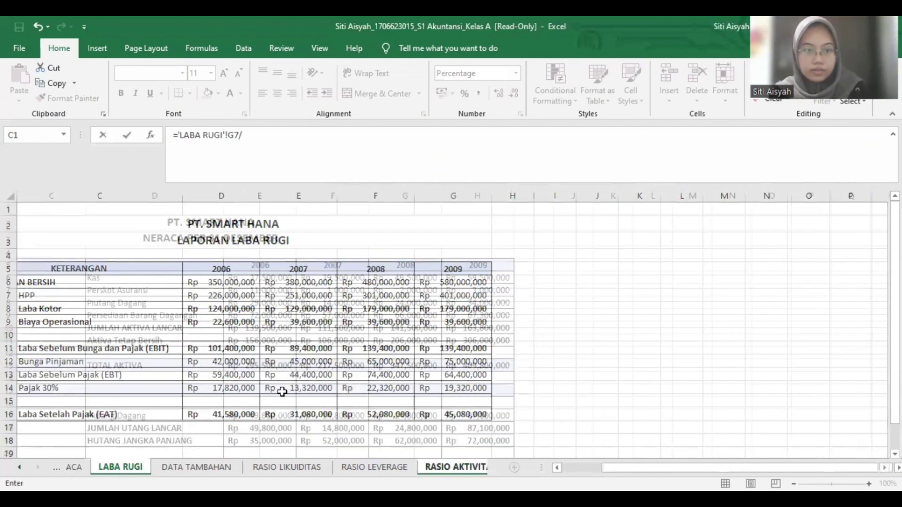
{"action": "left_click", "coordinate": [480, 364]}
{"action": "key", "text": "Return"}
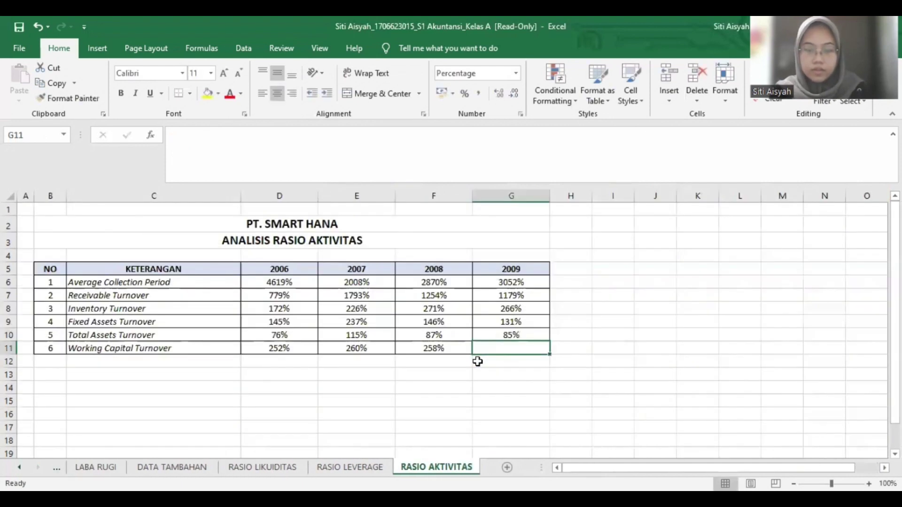
Step: Calculate the 2009 Working Capital Turnover in G11 with the formula ='LABA RUGI'!G7/(NERACA!H10-NERACA!H18)
{"action": "type", "text": "="}
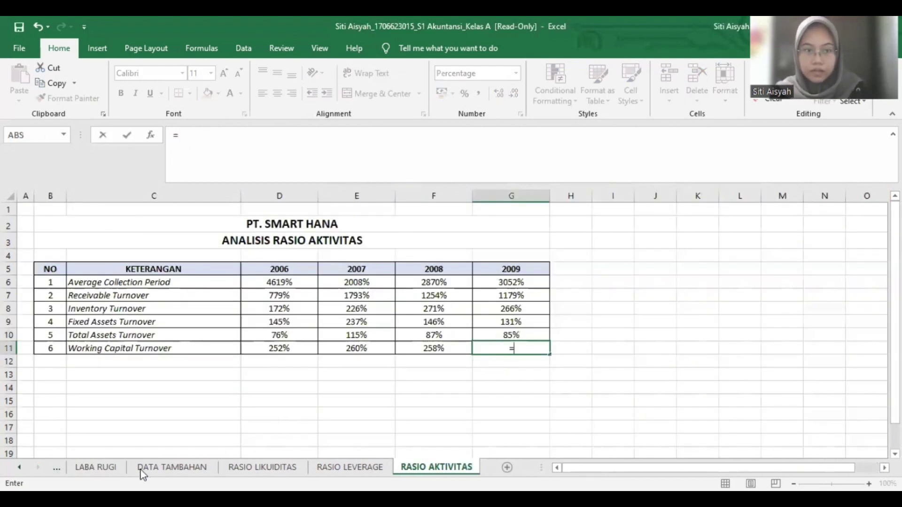
{"action": "left_click", "coordinate": [111, 471]}
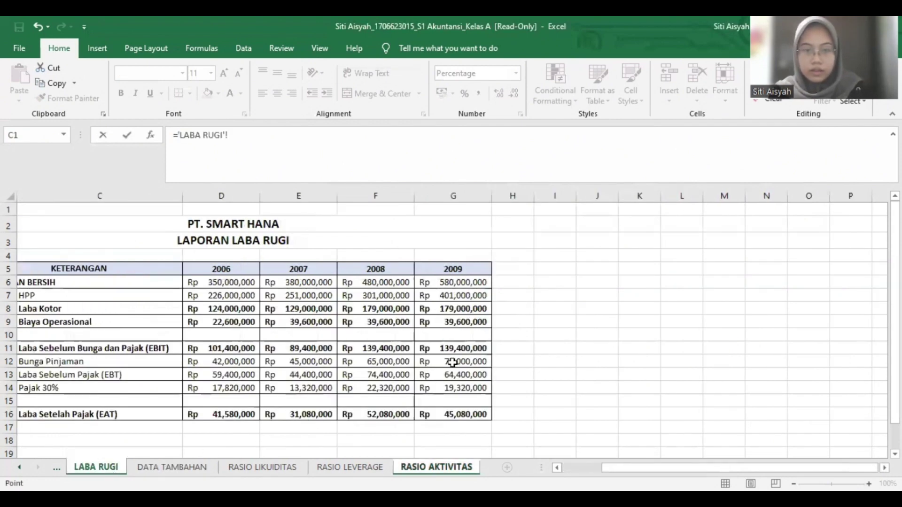
{"action": "left_click", "coordinate": [443, 296]}
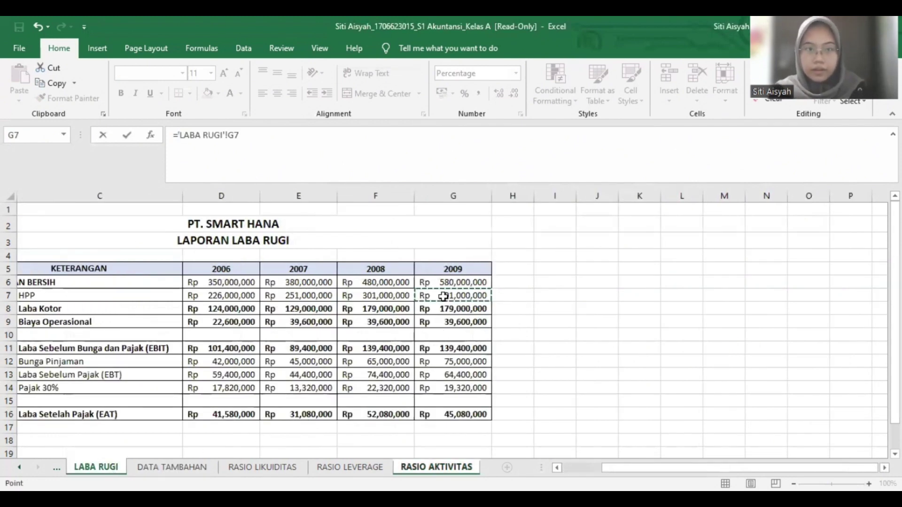
{"action": "type", "text": "/('LABA RUGI'!"}
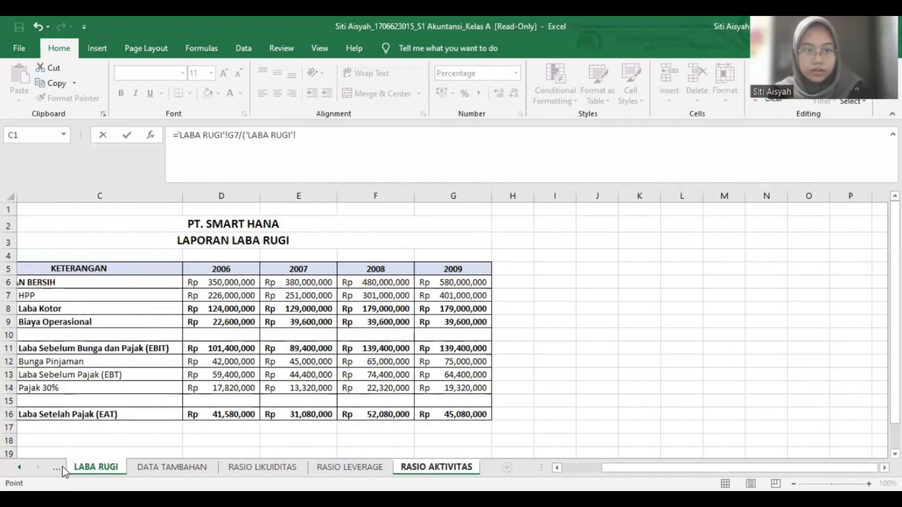
{"action": "left_click", "coordinate": [57, 467]}
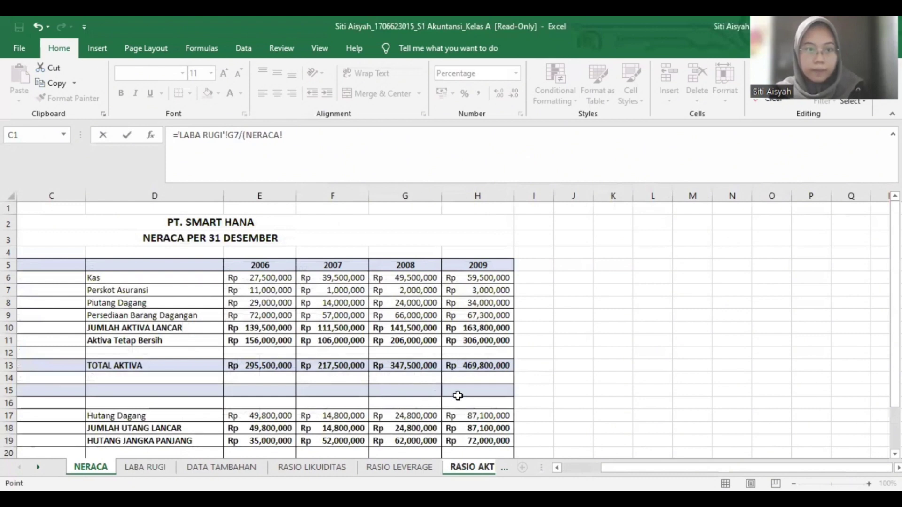
{"action": "left_click", "coordinate": [480, 330]}
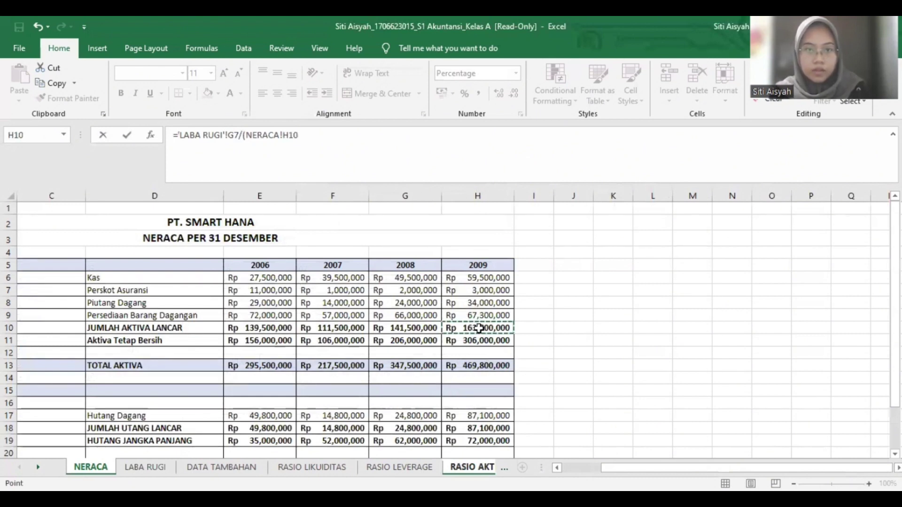
{"action": "type", "text": "-"}
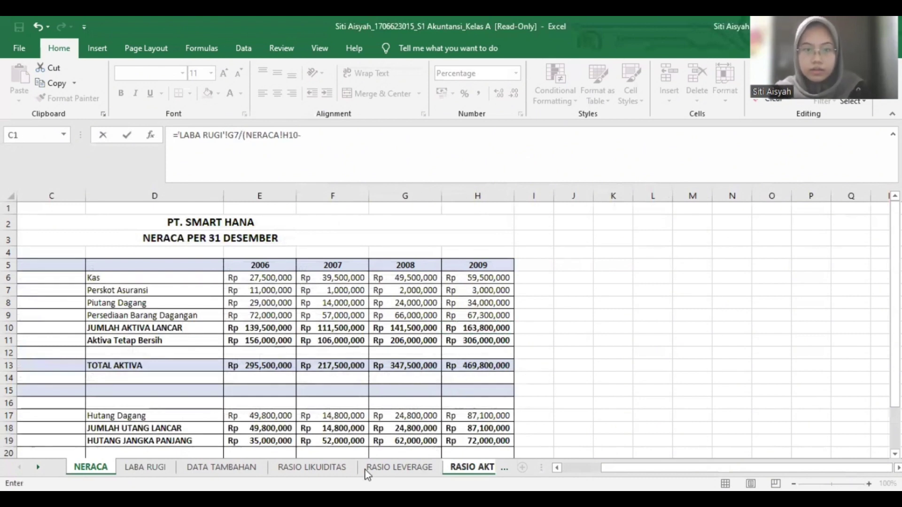
{"action": "left_click", "coordinate": [456, 429]}
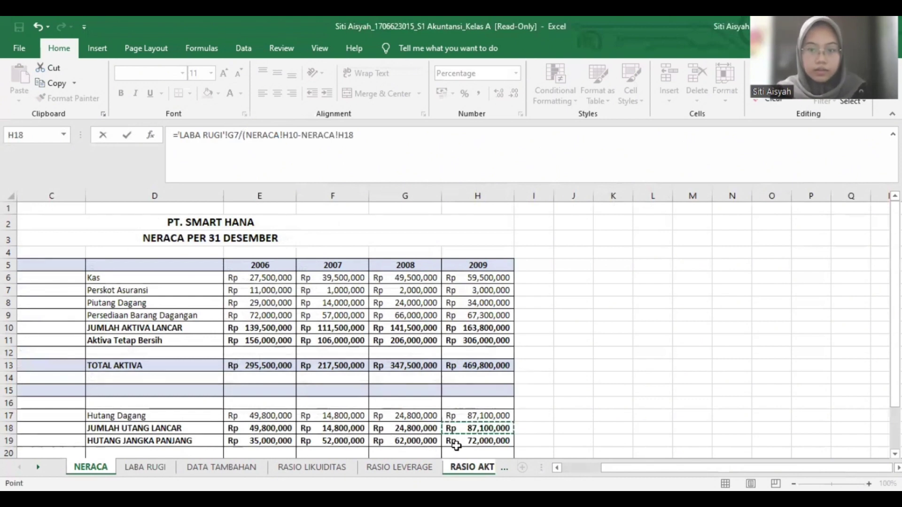
{"action": "key", "text": "Return"}
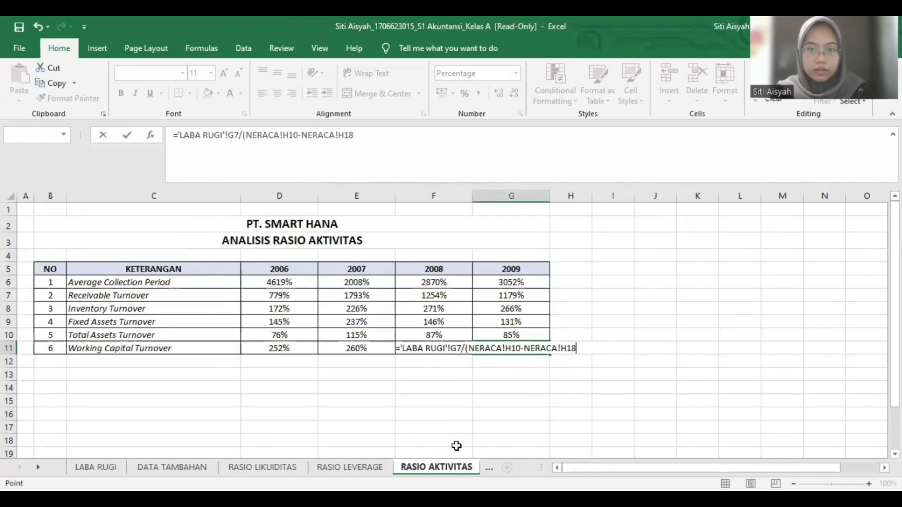